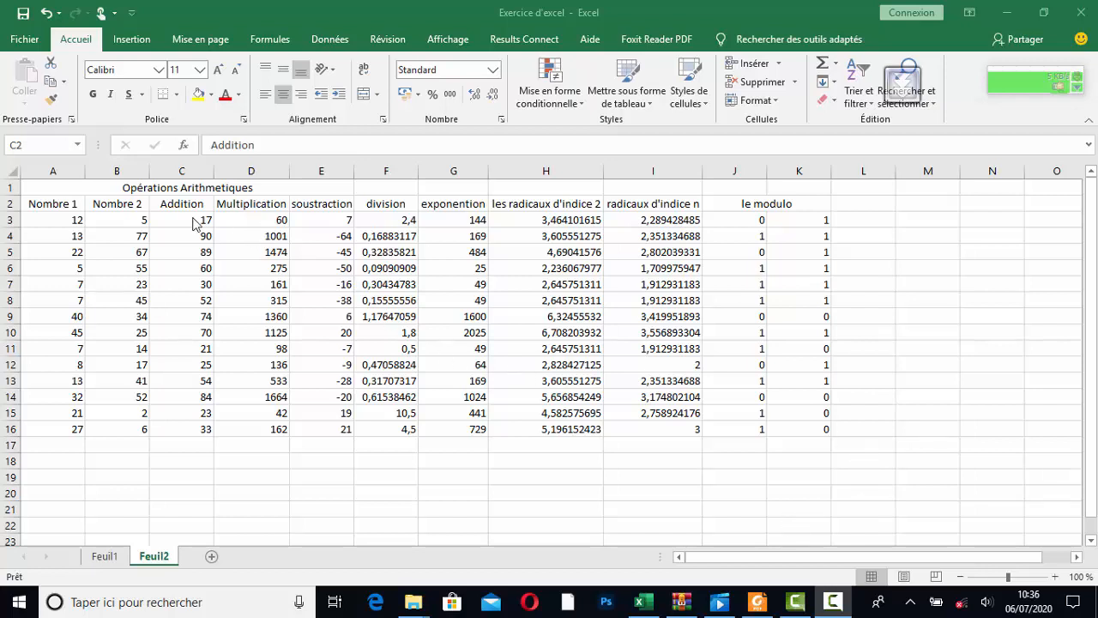
Clear the calculated results in C3:K17, keeping the headers and the two number columns
mouse_move(178, 220)
mouse_down()
mouse_move(588, 346)
mouse_move(751, 429)
mouse_move(792, 436)
mouse_up()
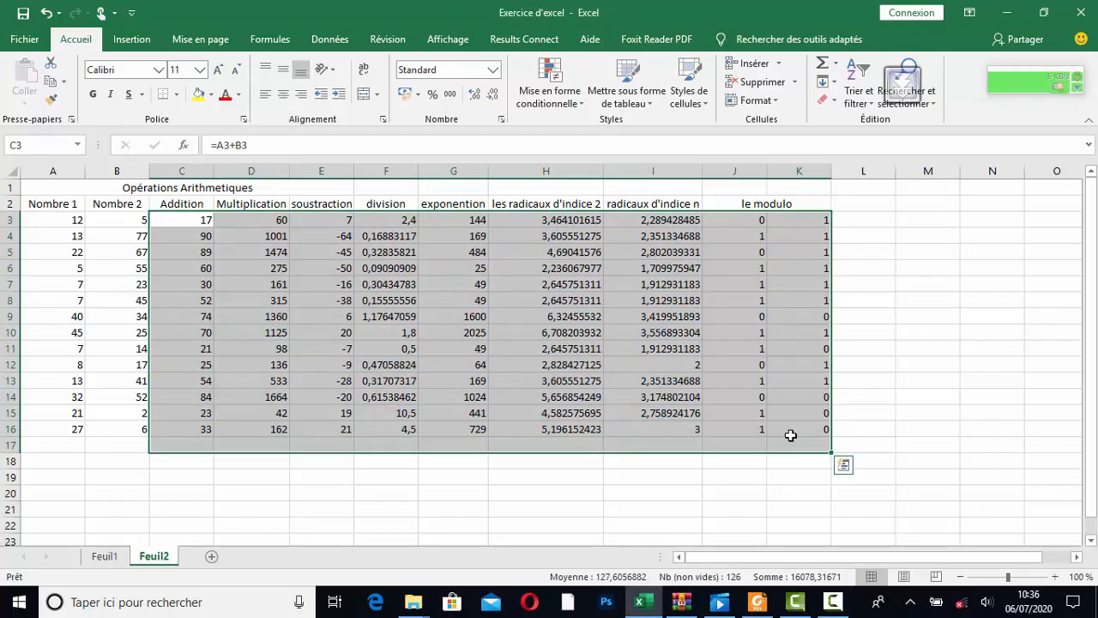
key(Delete)
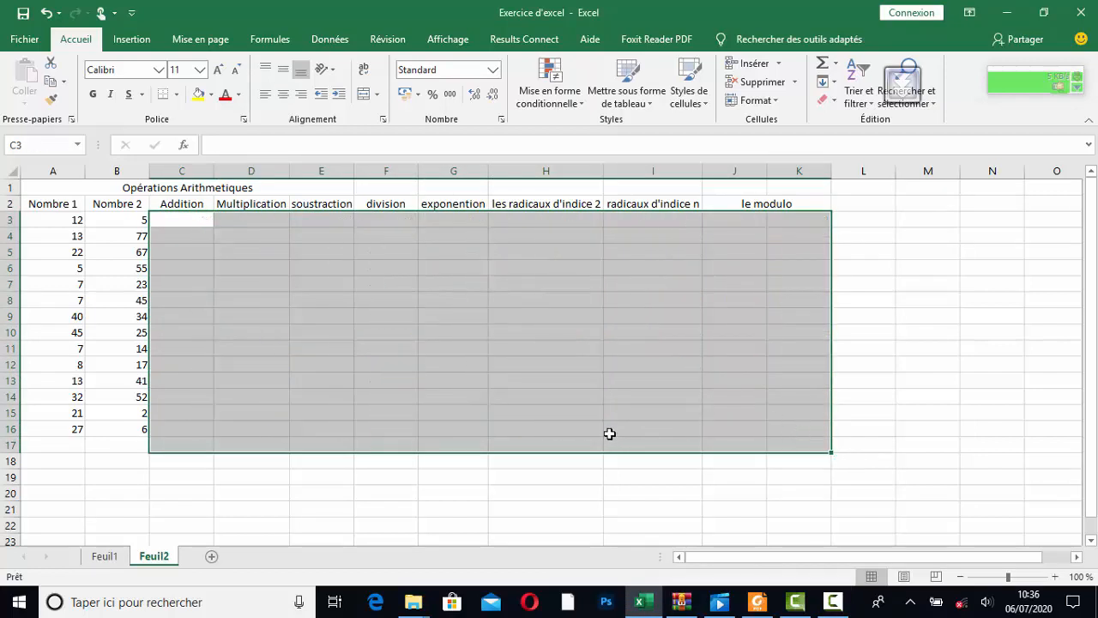
click(608, 435)
Extend the merged, centered title "Opérations Arithmetiques" across A1:K1 so it spans the whole table
drag(40, 190, 774, 190)
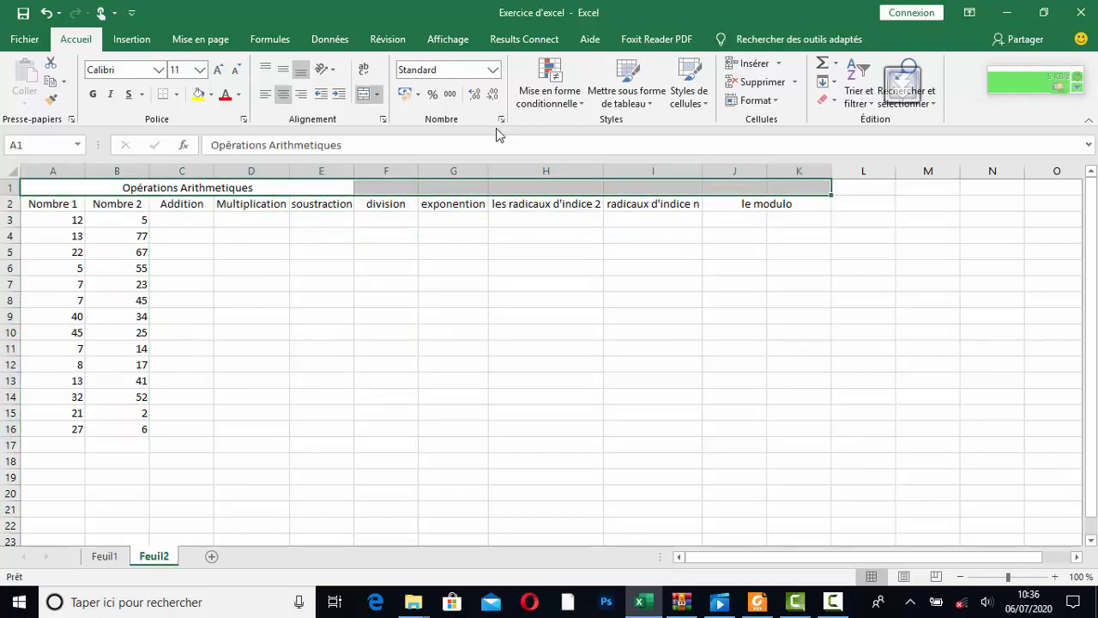
click(364, 96)
click(364, 96)
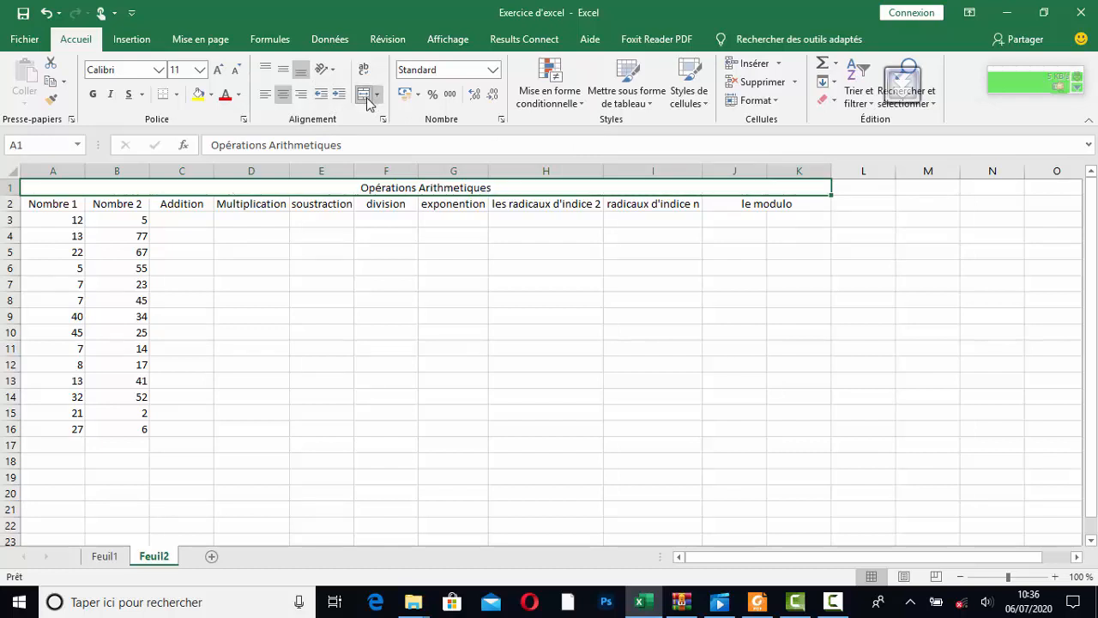
click(441, 329)
Enter the formula =A3+B3 in C3 and fill it down the Addition column to C16
click(182, 221)
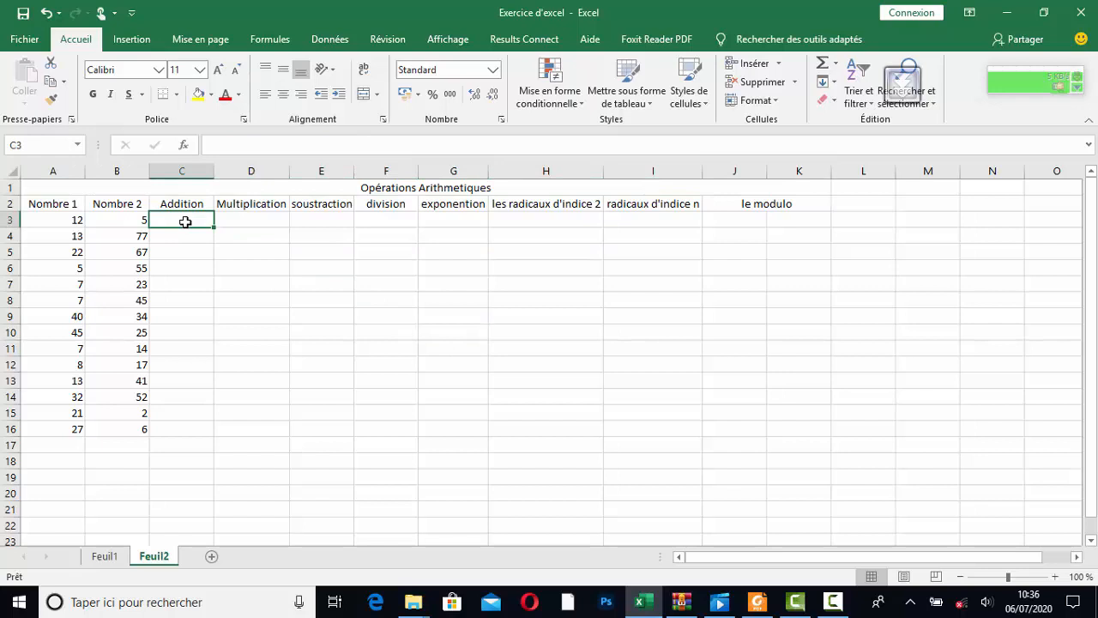
text(=)
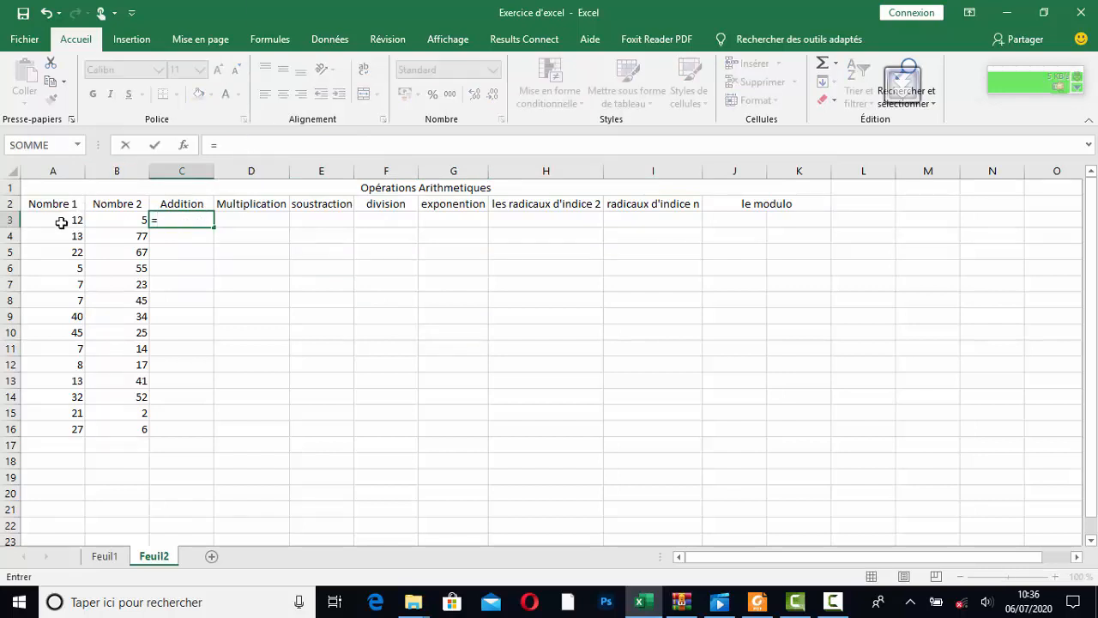
click(60, 222)
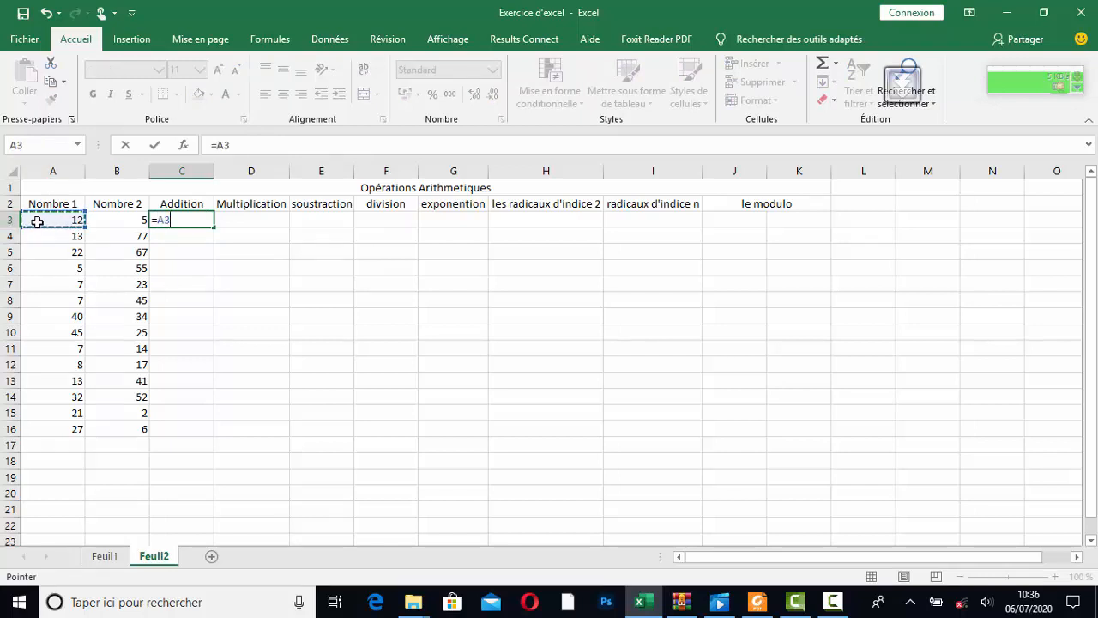
text(+)
click(109, 222)
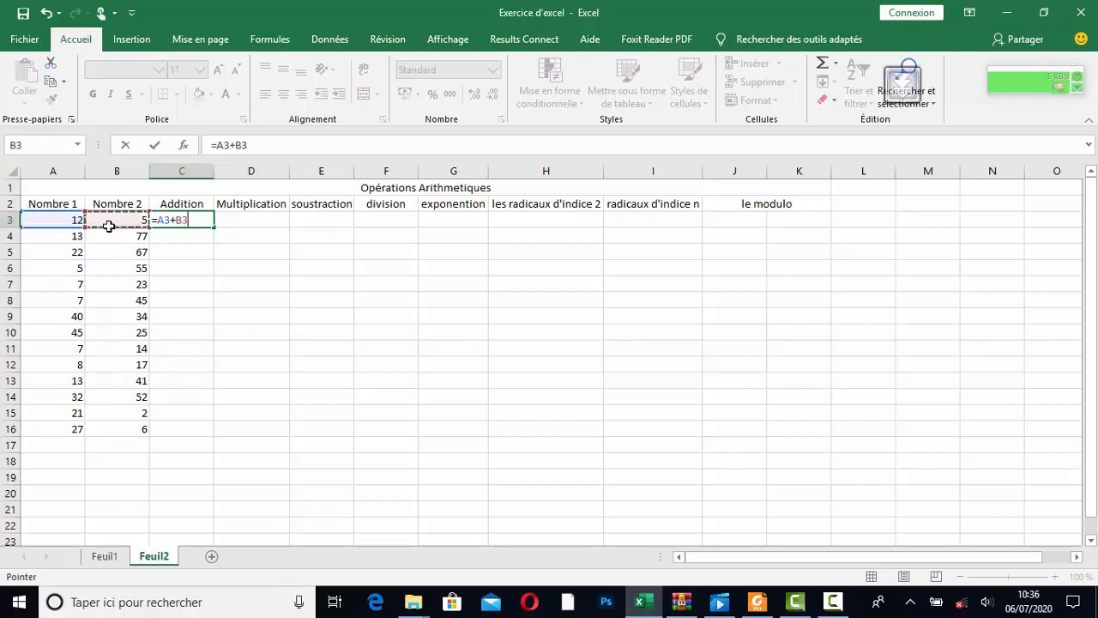
key(Return)
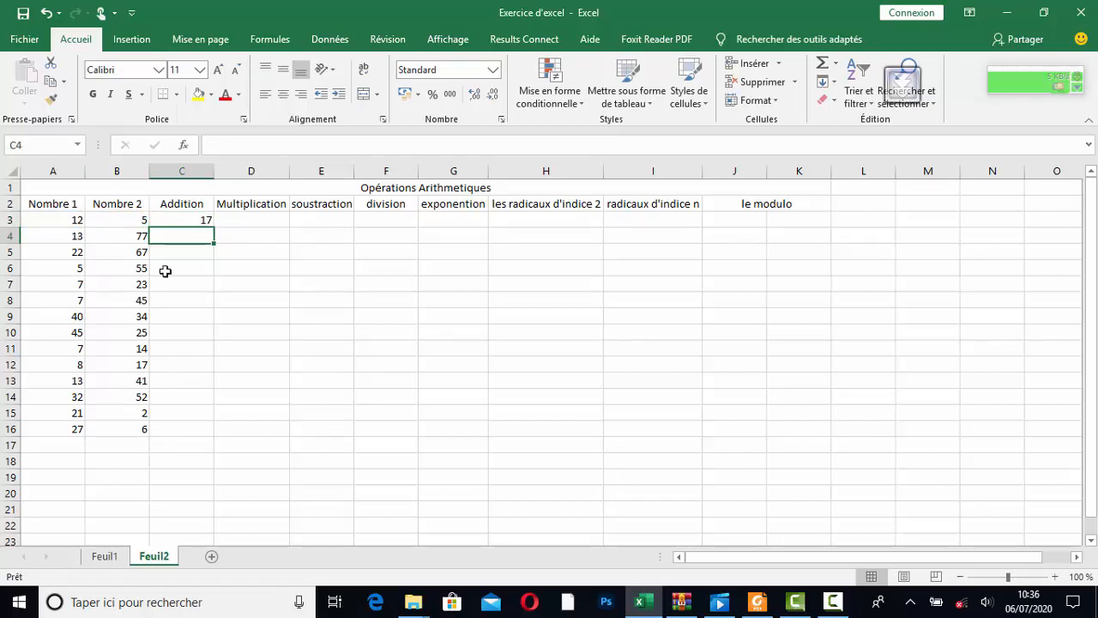
click(193, 222)
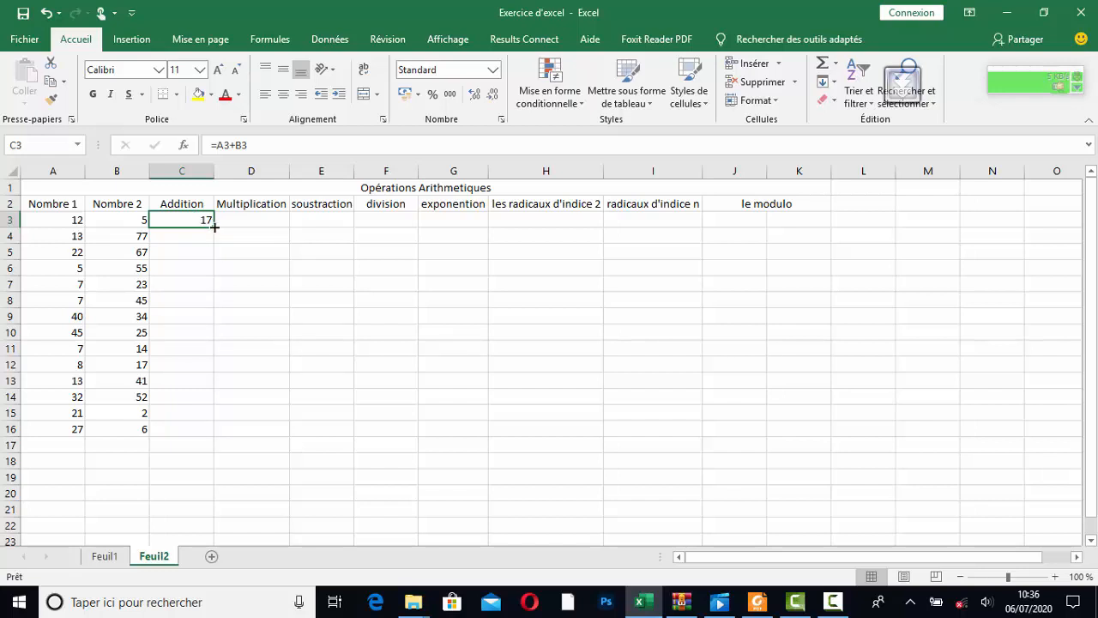
drag(214, 226, 218, 432)
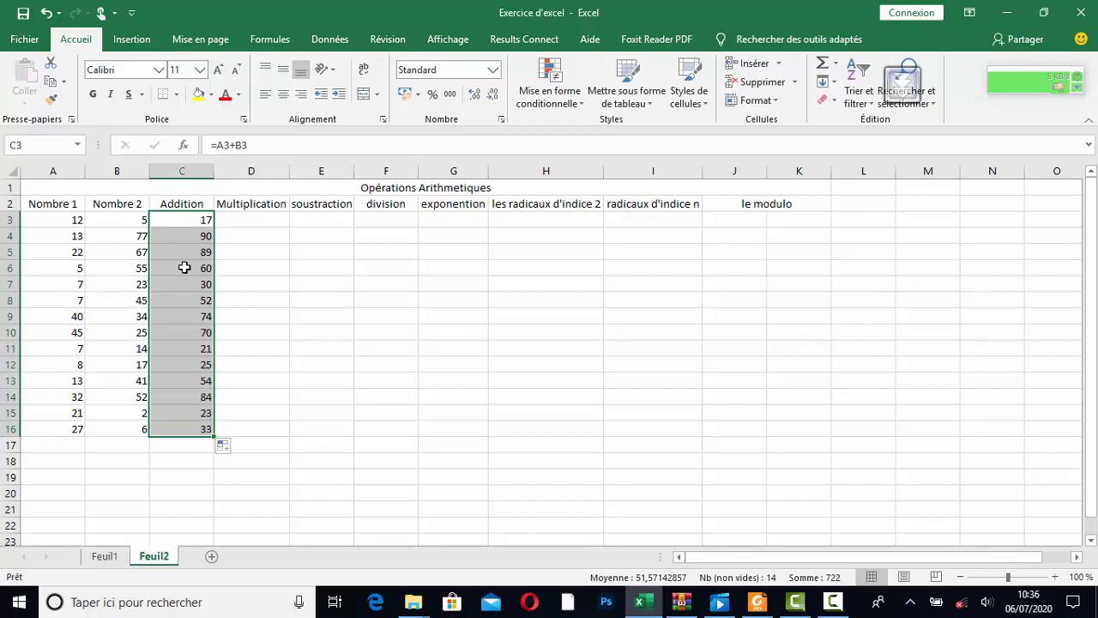
Inspect the copied formula in C4 to check which cells it references, leaving it unedited
click(242, 244)
click(205, 239)
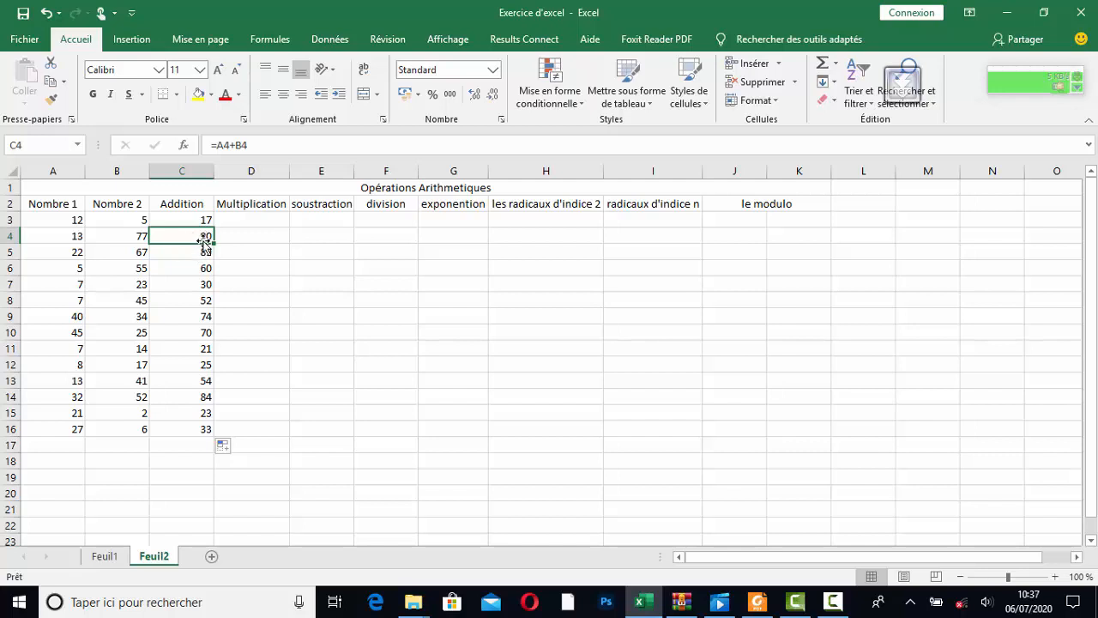
double_click(206, 240)
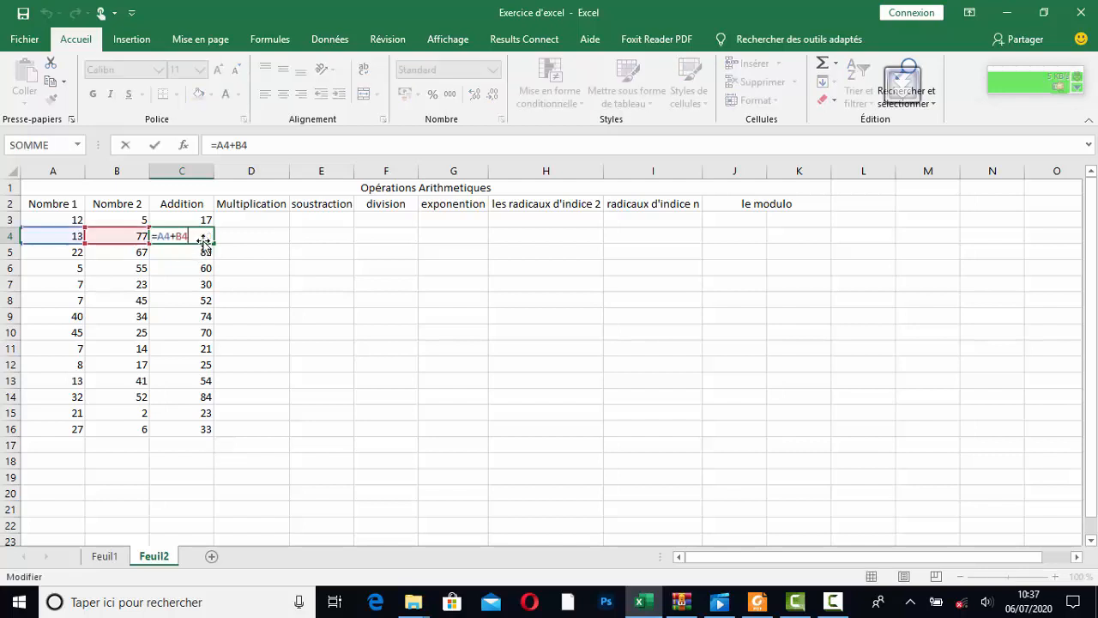
key(F2)
key(Escape)
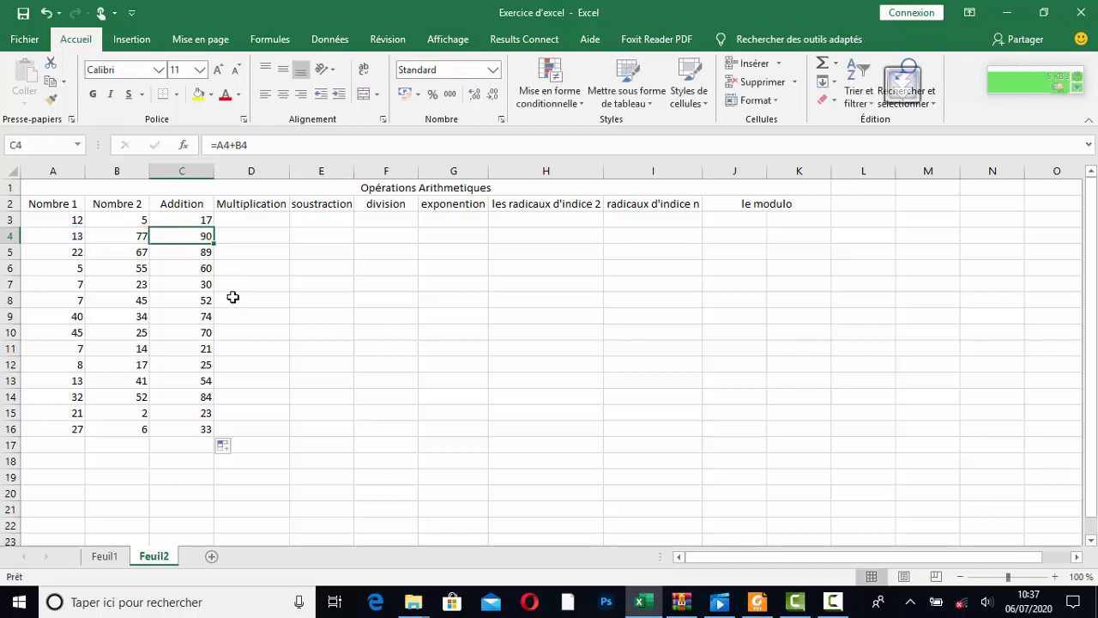
Enter the formula =A3*B3 in D3 and fill it down the Multiplication column to D16
click(258, 222)
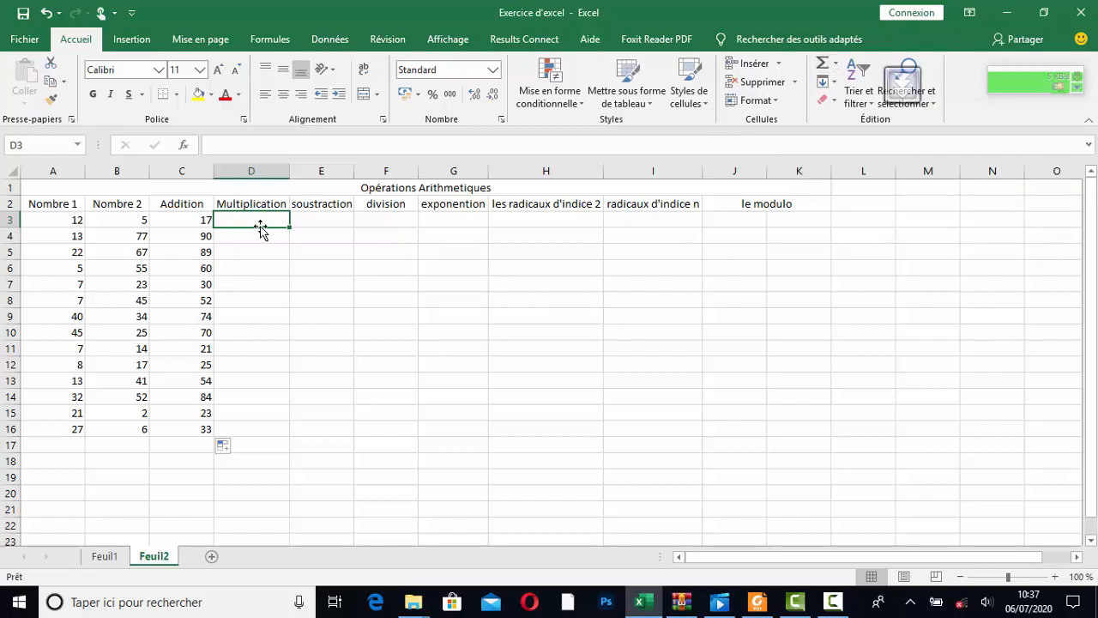
text(=)
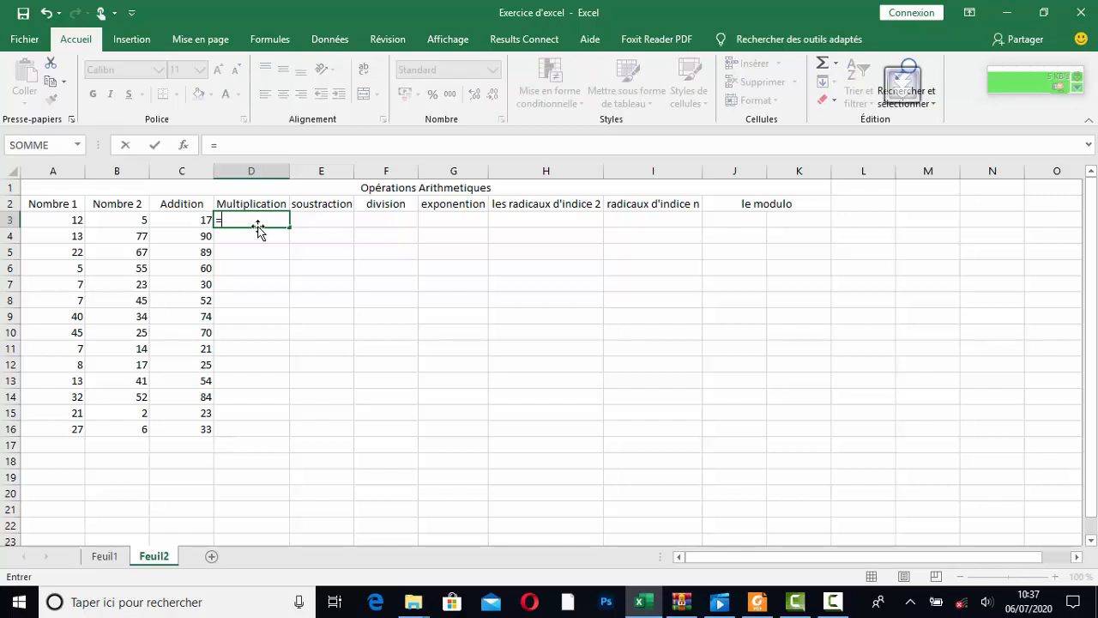
click(54, 220)
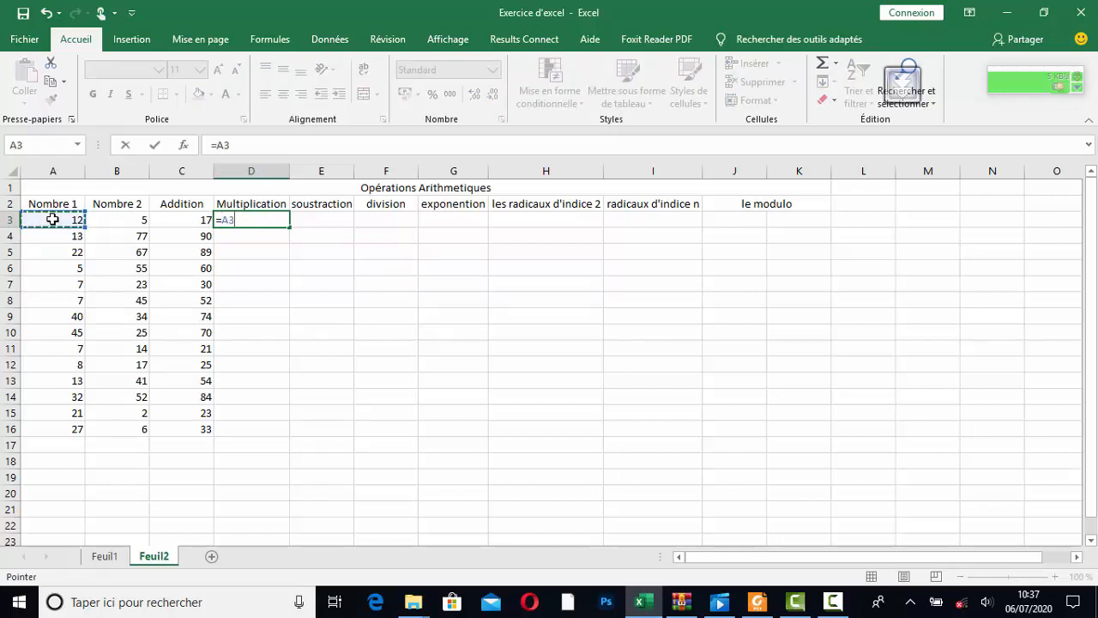
text(*)
click(113, 215)
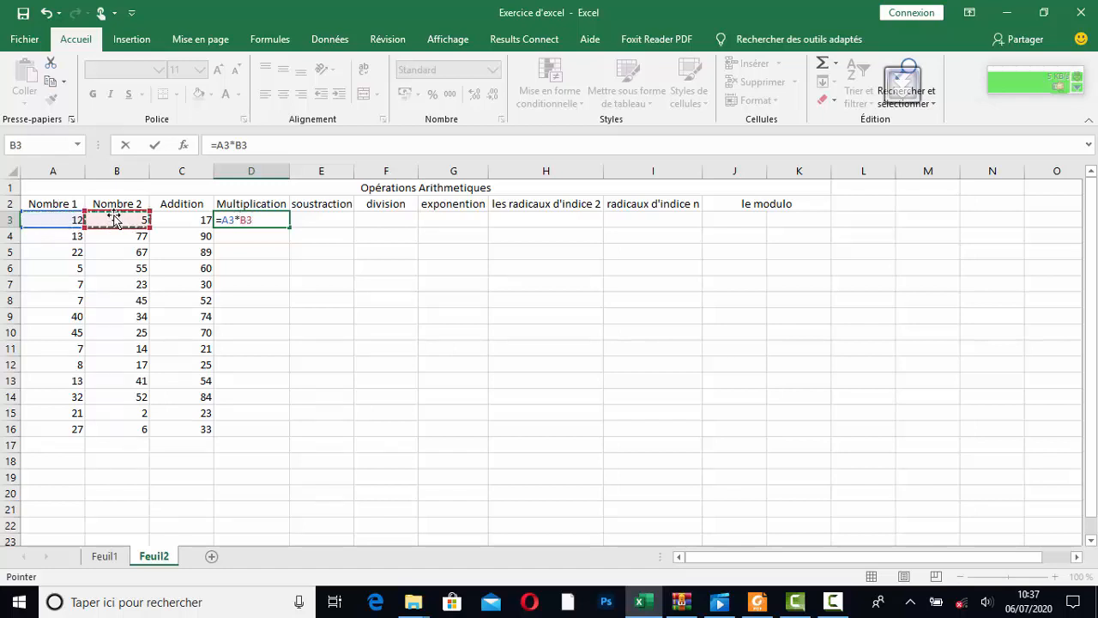
key(Return)
click(243, 222)
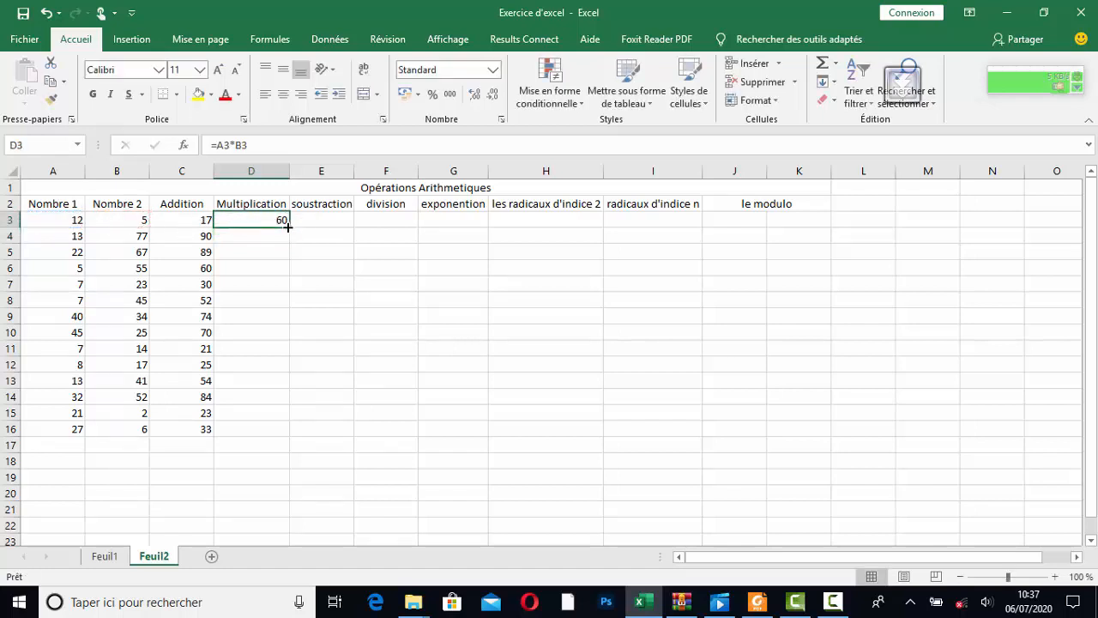
drag(289, 227, 292, 440)
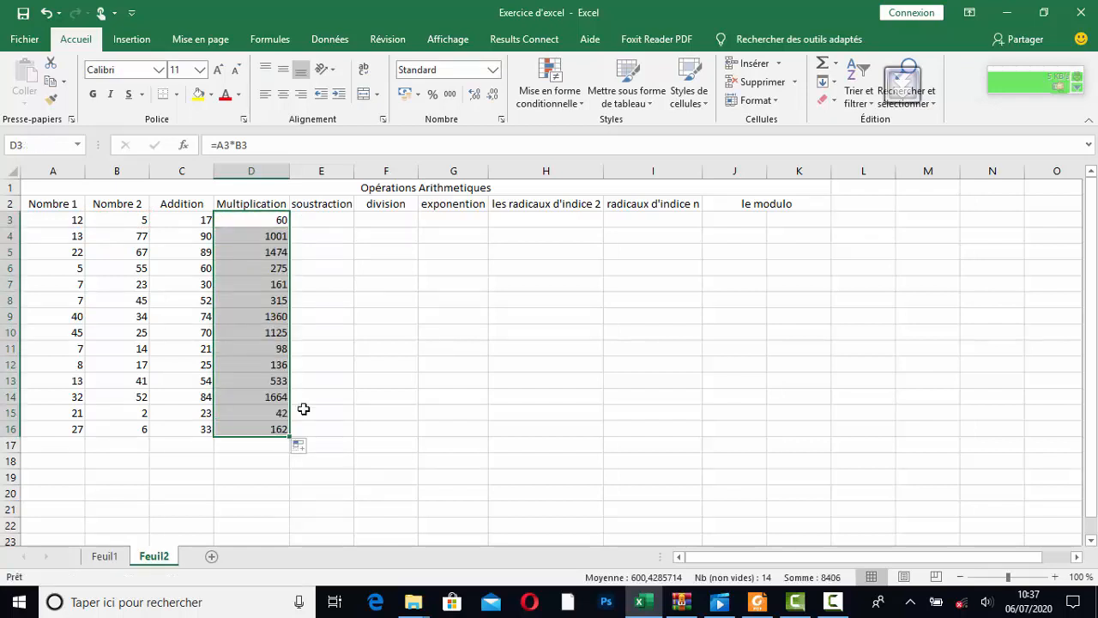
Enter the formula =A3-B3 in E3 and fill it down the soustraction column to E16
click(333, 222)
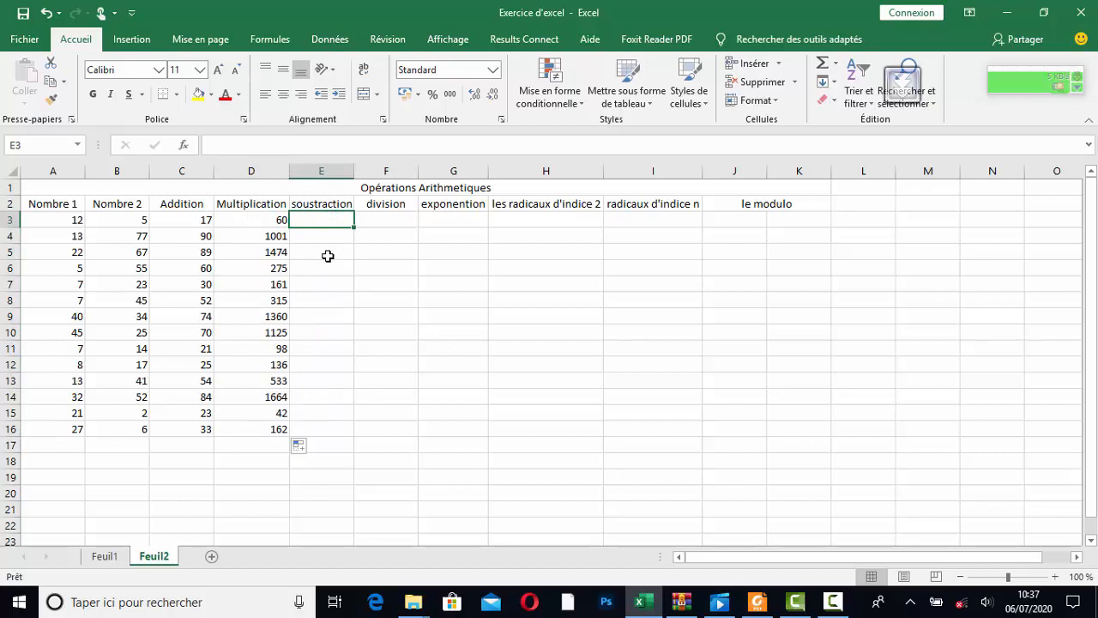
text(=)
click(71, 223)
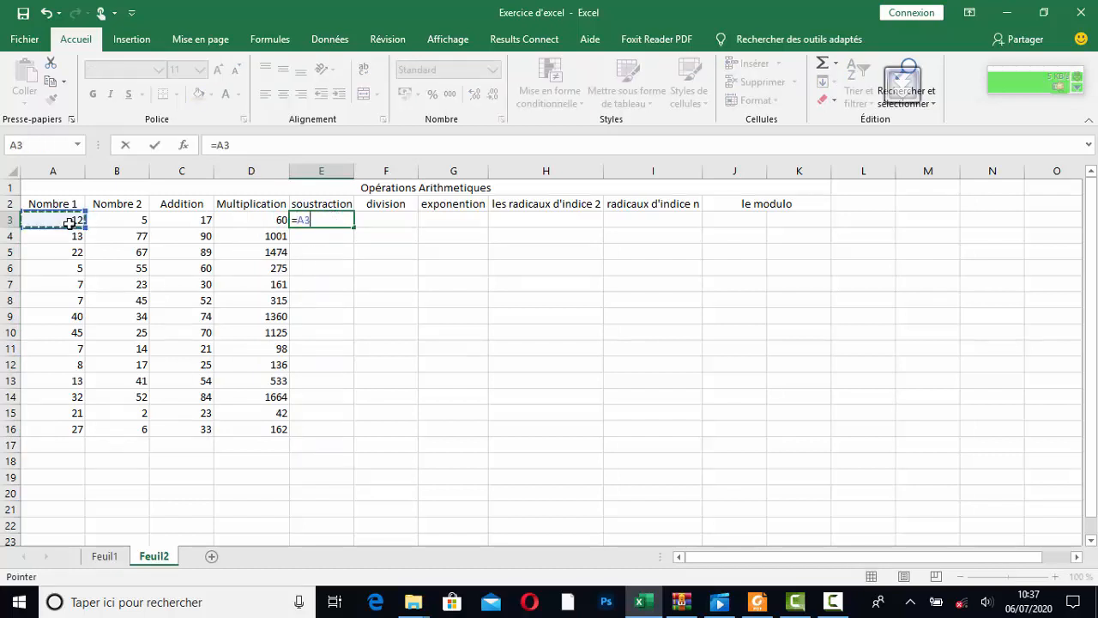
text(-)
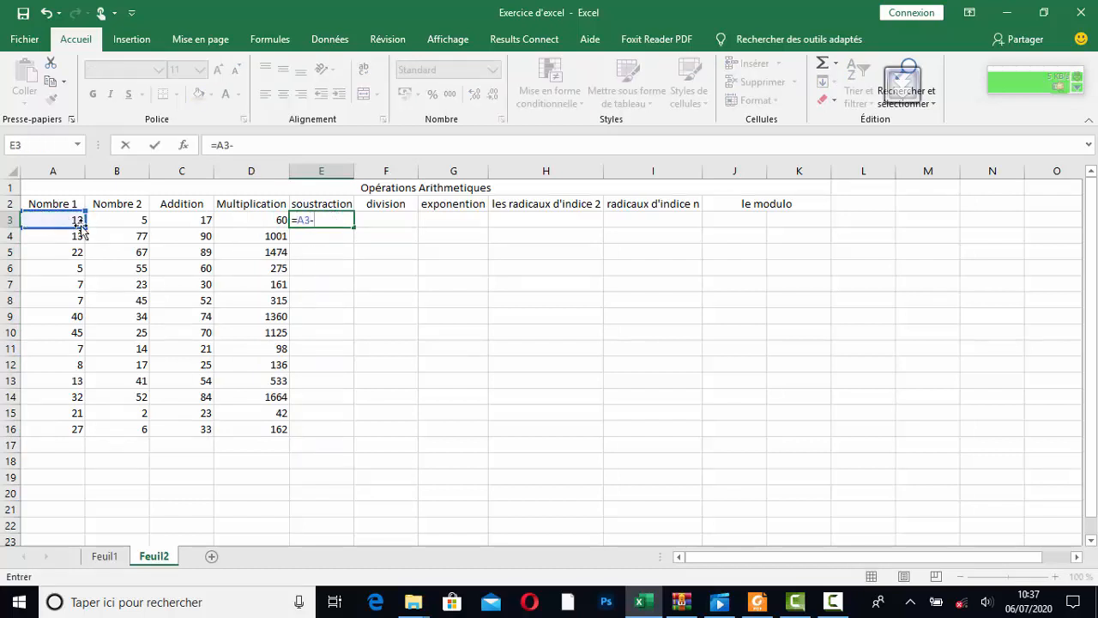
click(101, 220)
key(Return)
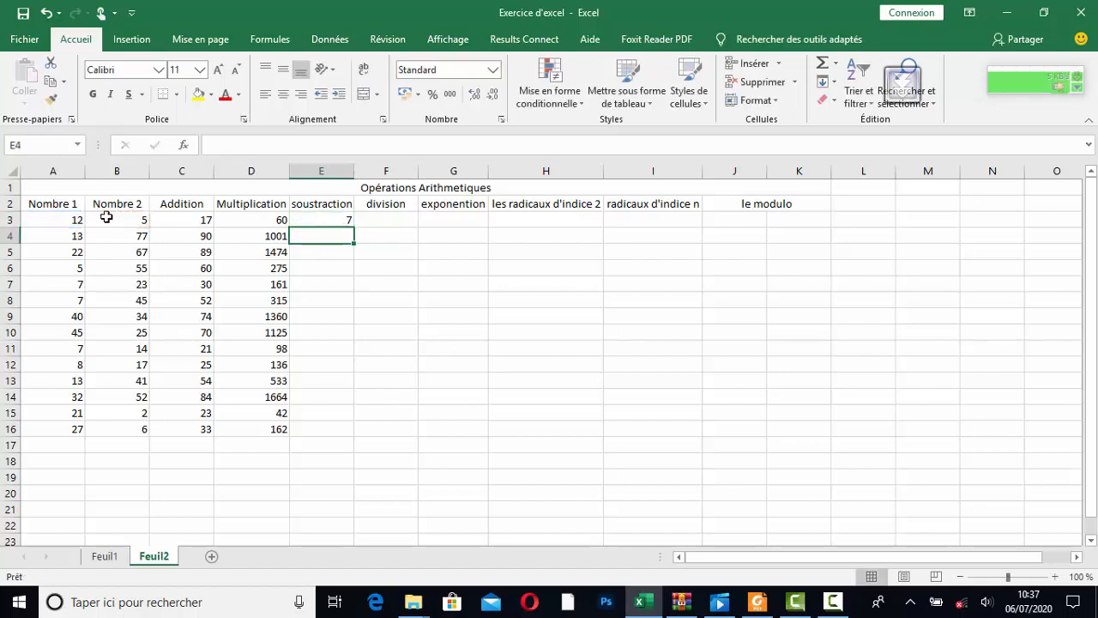
click(302, 220)
drag(354, 227, 354, 436)
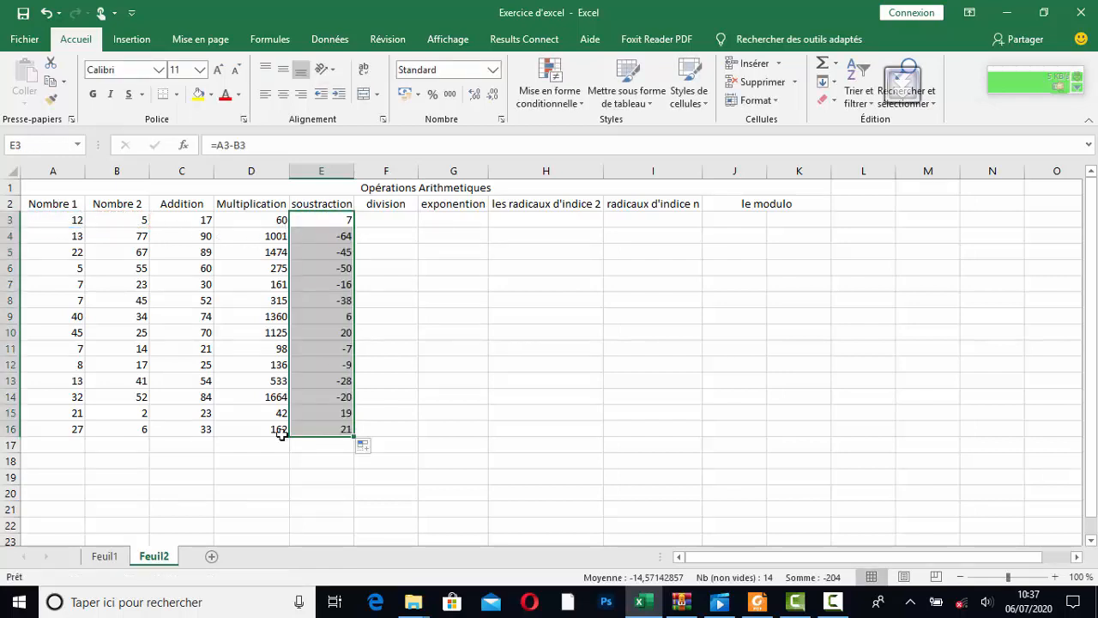
click(338, 237)
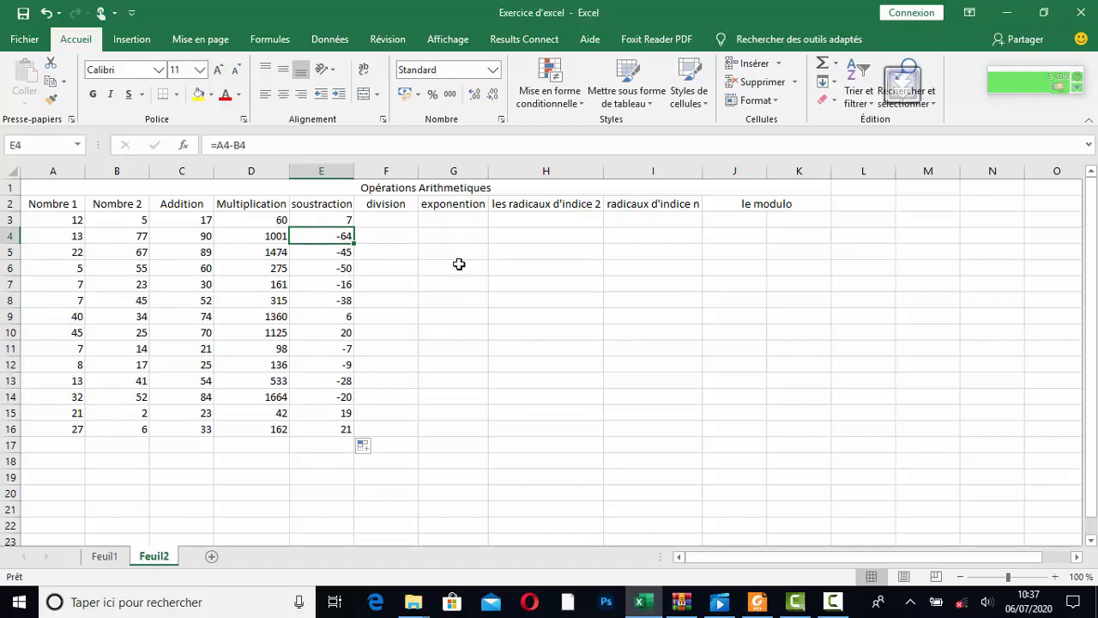
Enter the formula =A3/B3 in F3 and fill it down the division column to F16
click(378, 220)
text(=)
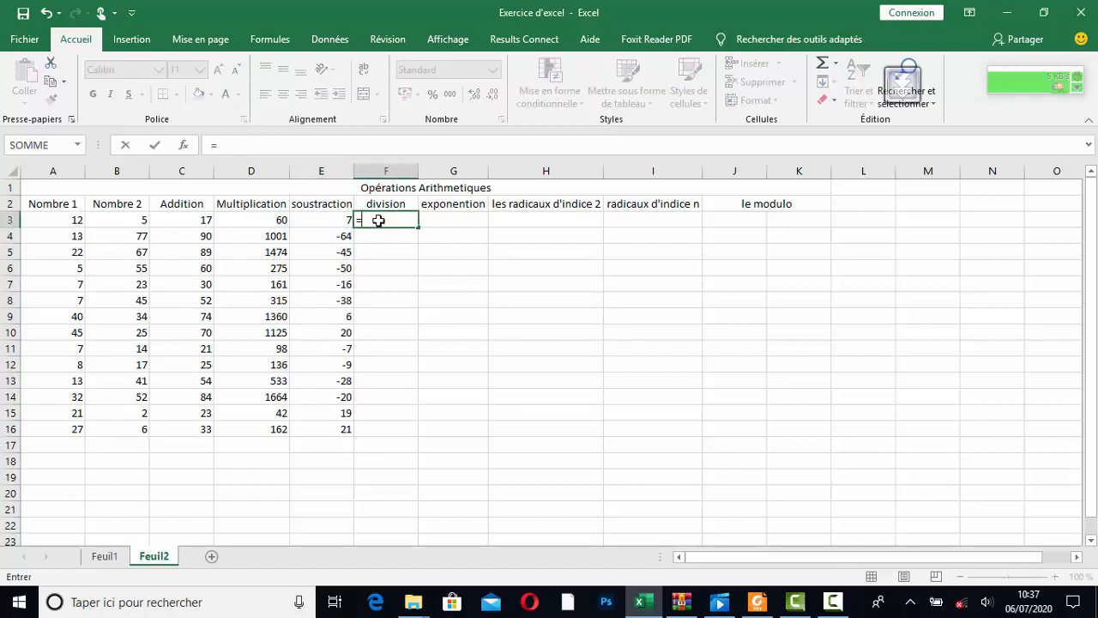
click(61, 219)
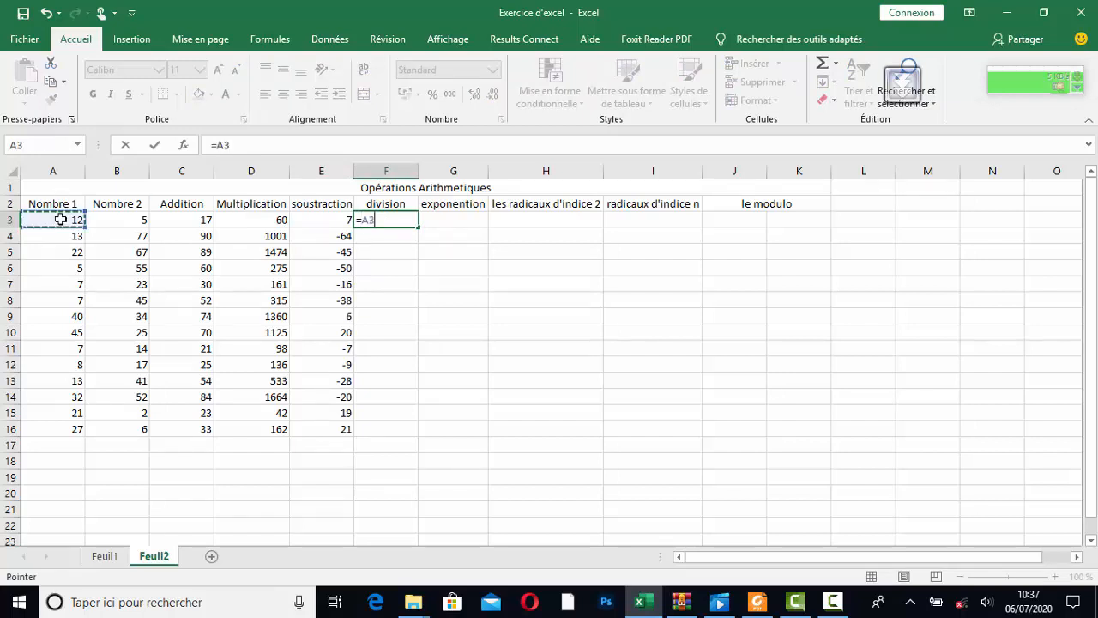
text(/)
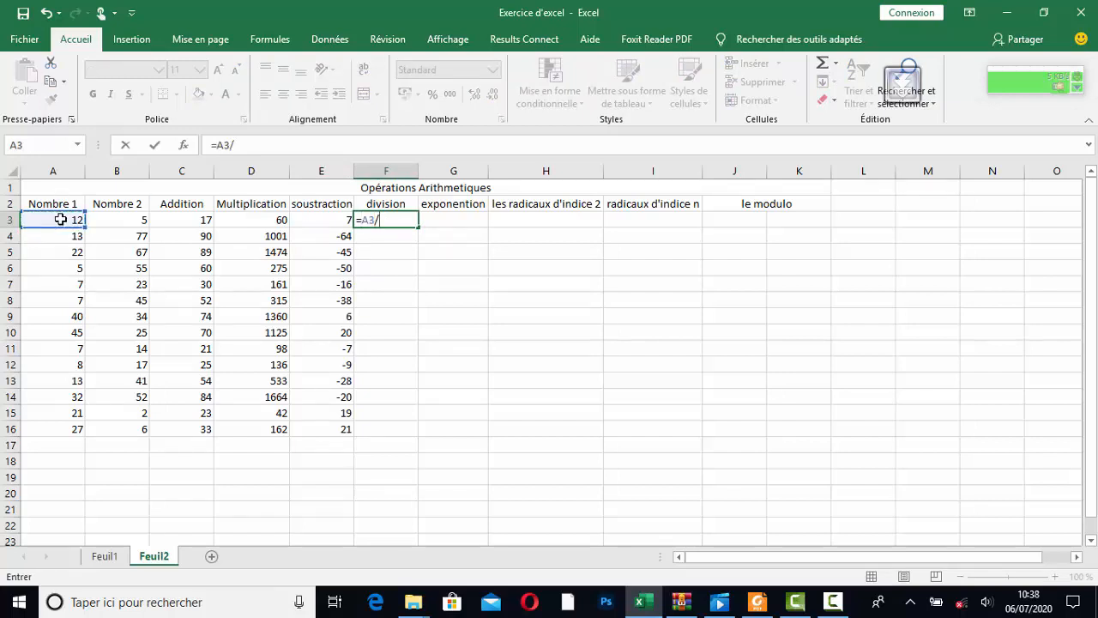
click(120, 220)
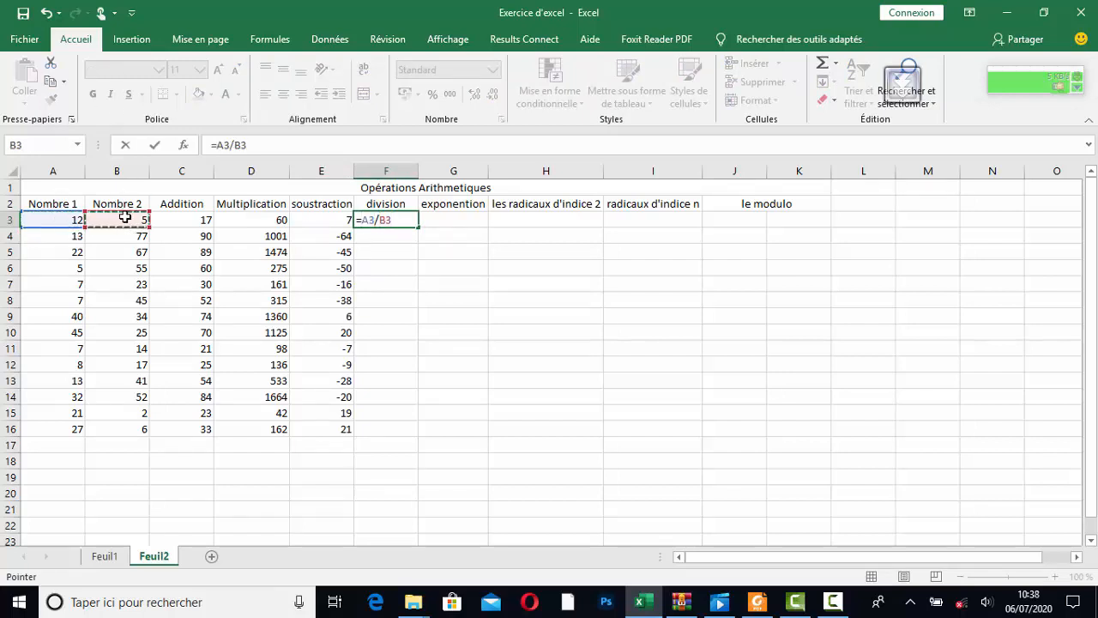
key(Return)
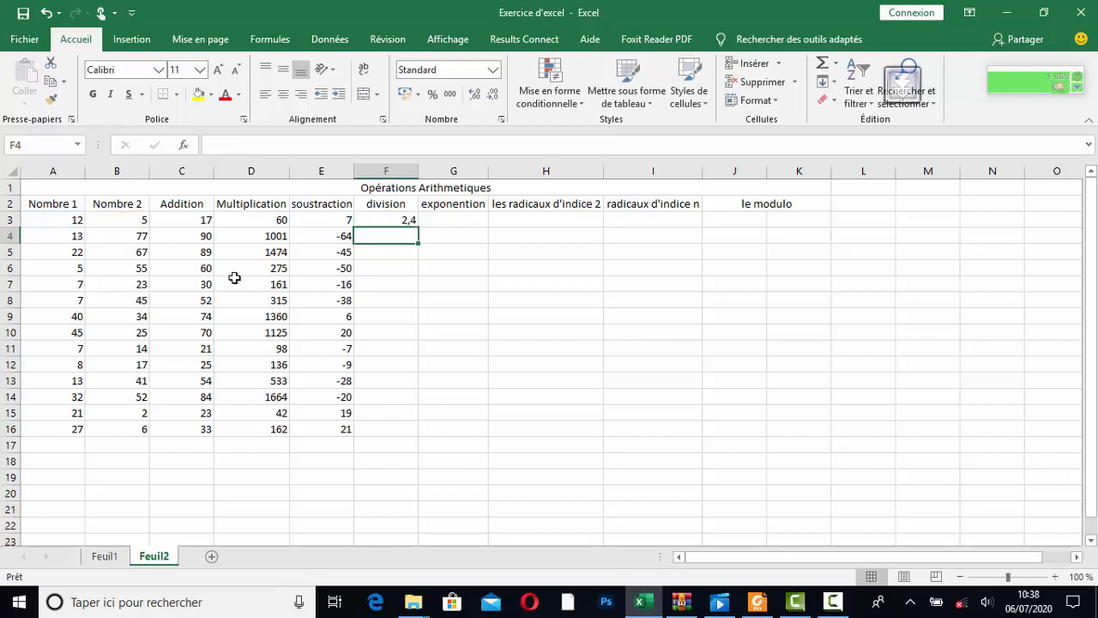
click(401, 221)
drag(417, 239, 418, 436)
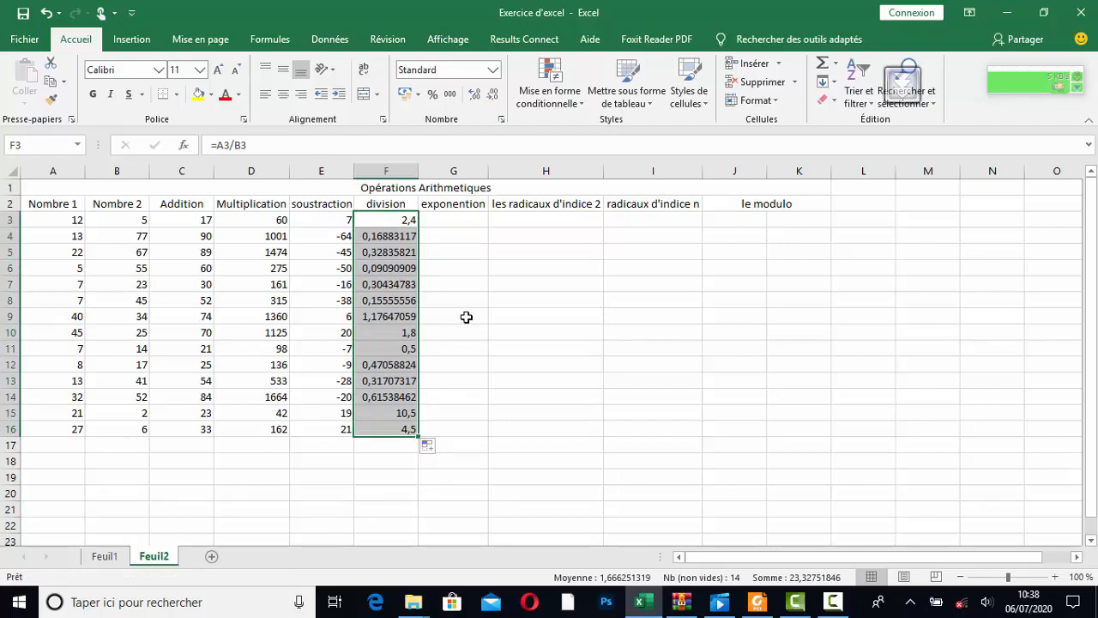
Enter the formula =A3^2 in G3 of the exponention column
click(449, 221)
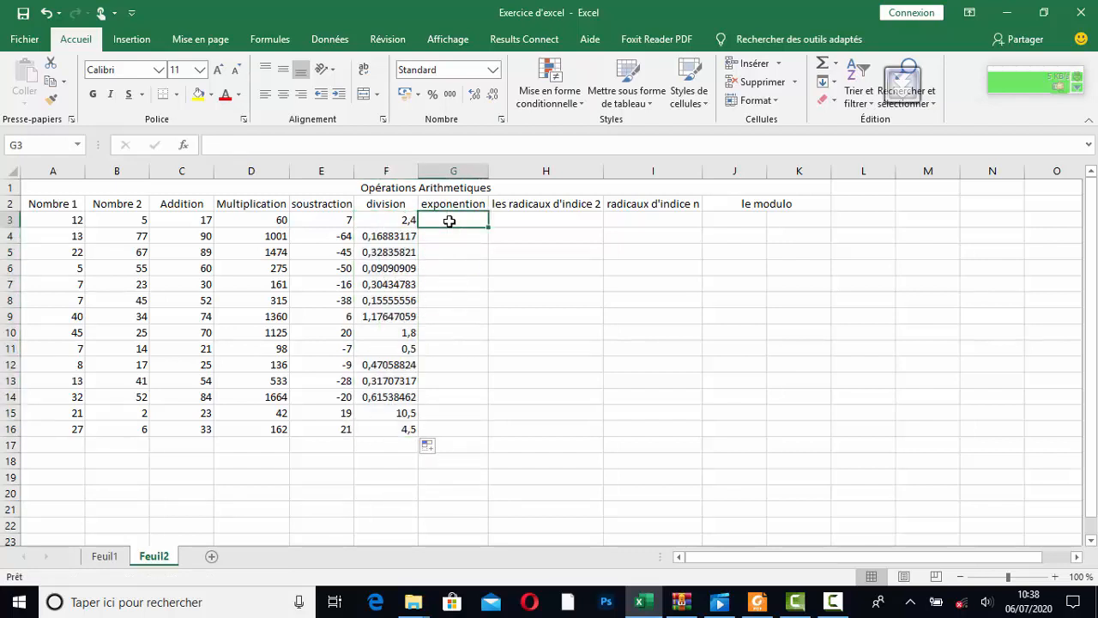
text(=)
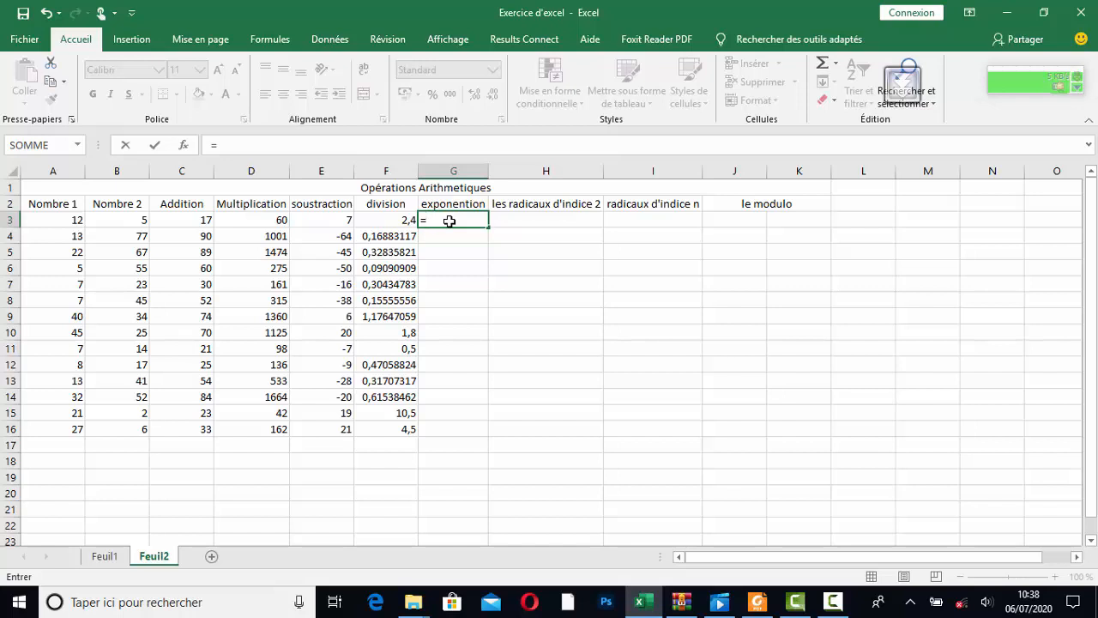
click(66, 221)
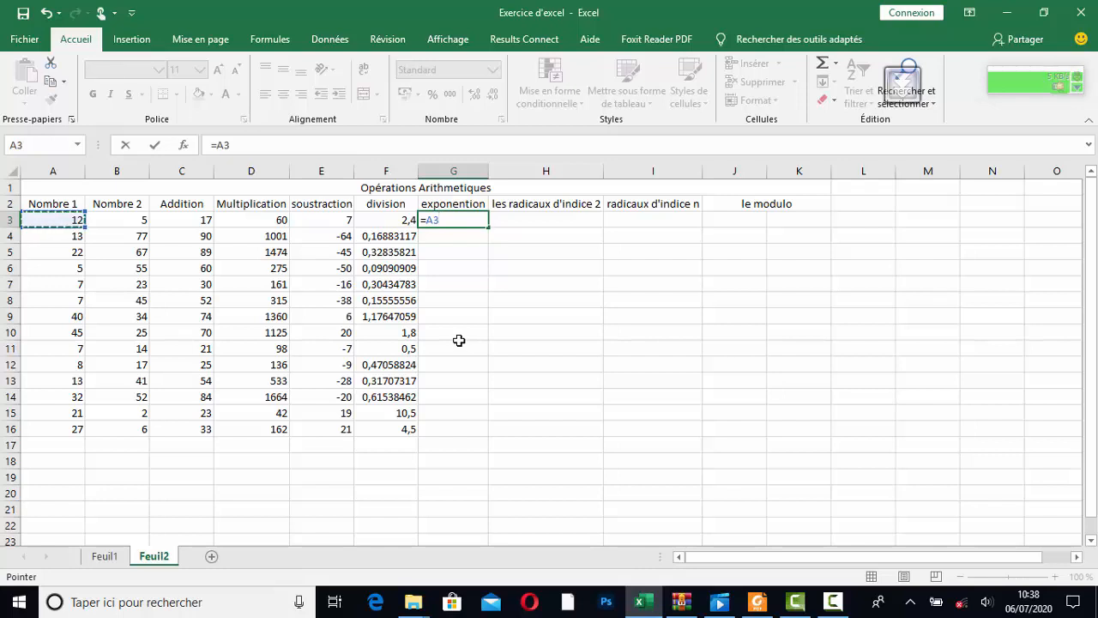
text(^^)
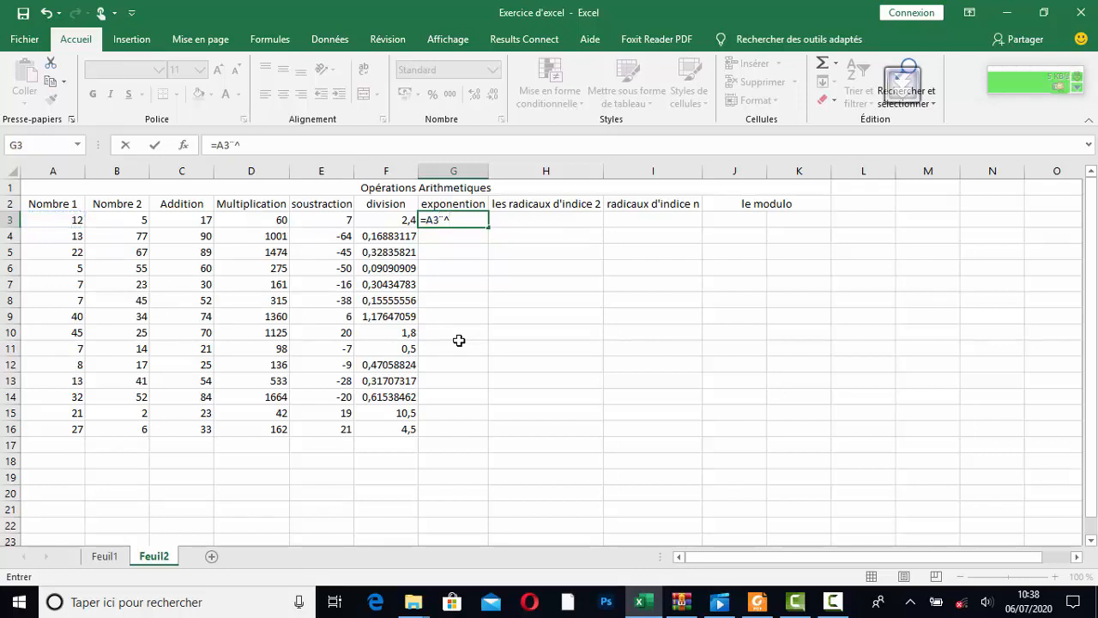
key(BackSpace)
key(BackSpace)
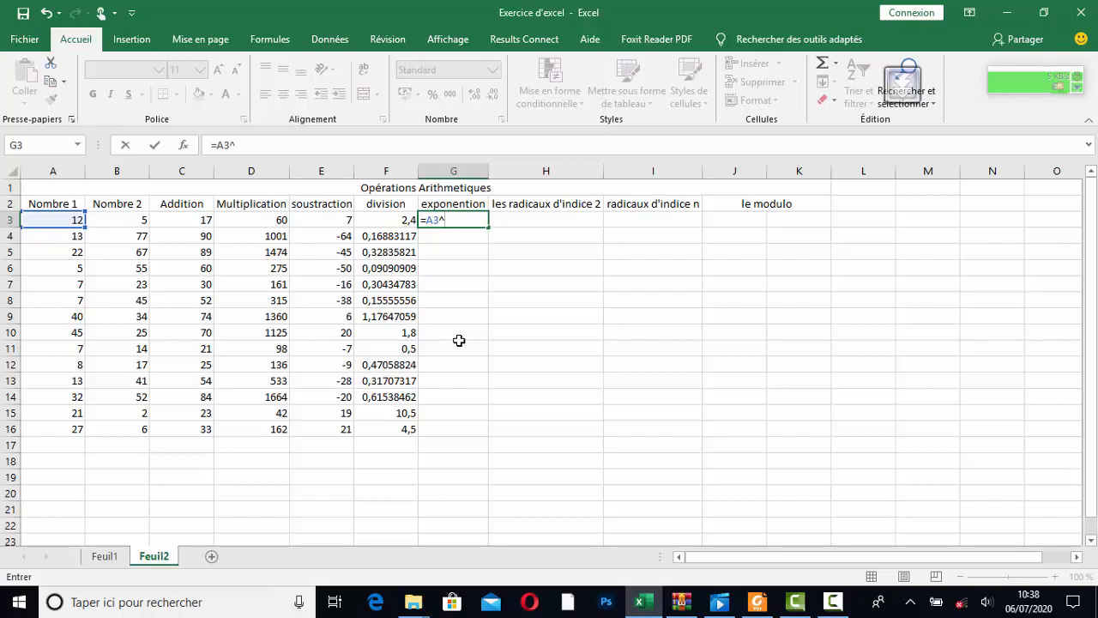
key(Return)
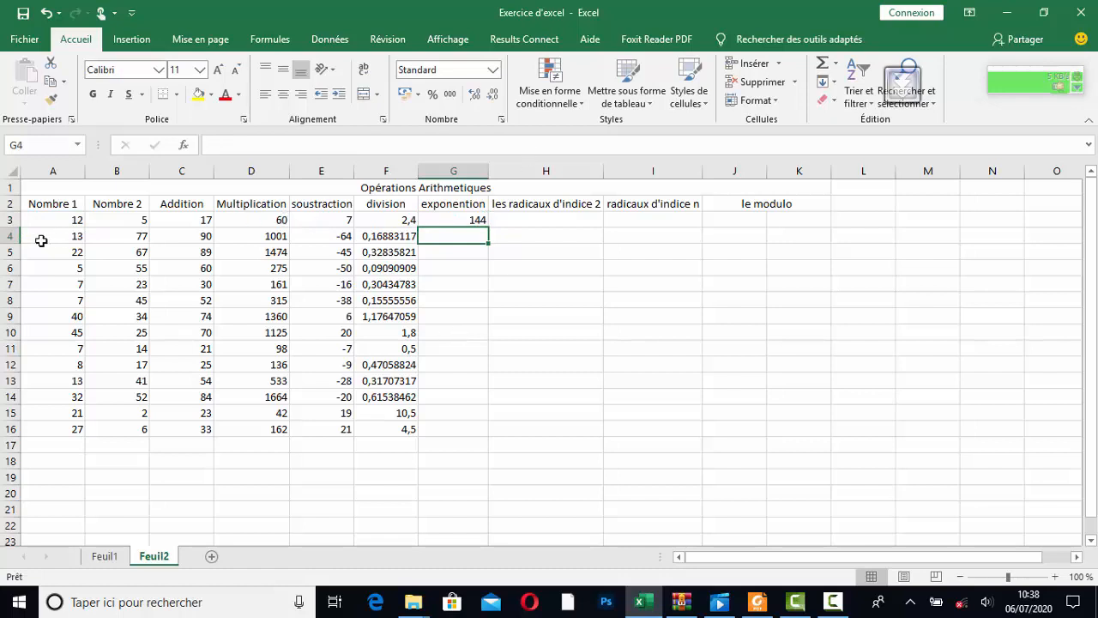
Enter the formula =A4^3 in G4 and fill the G3:G4 pair of exponent formulas down to G16
text(=)
click(79, 237)
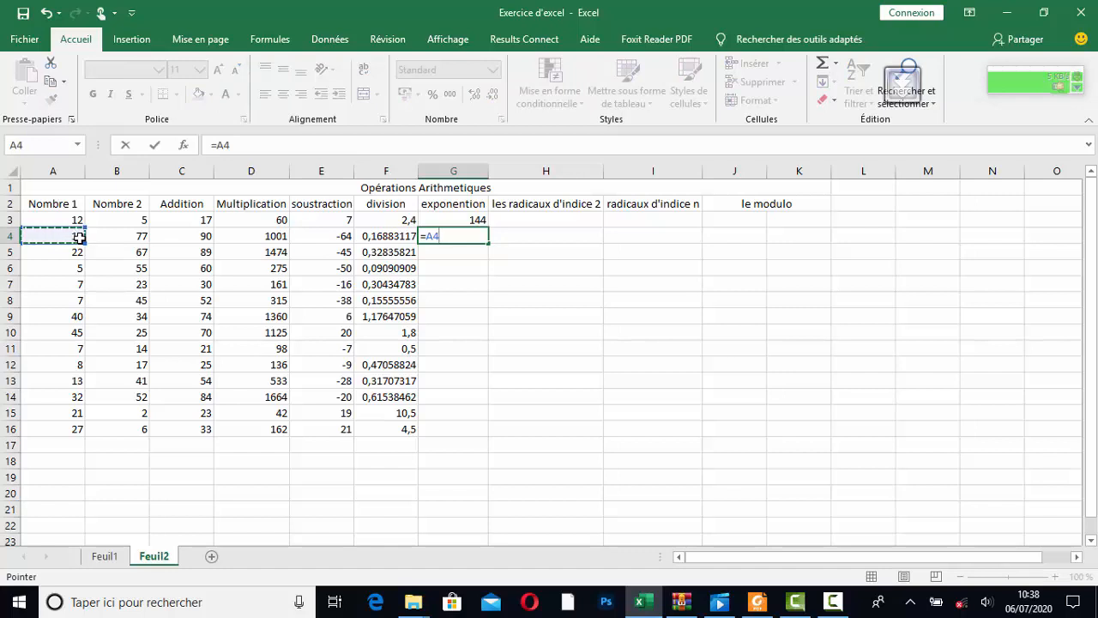
text(^^)
text(3)
key(Return)
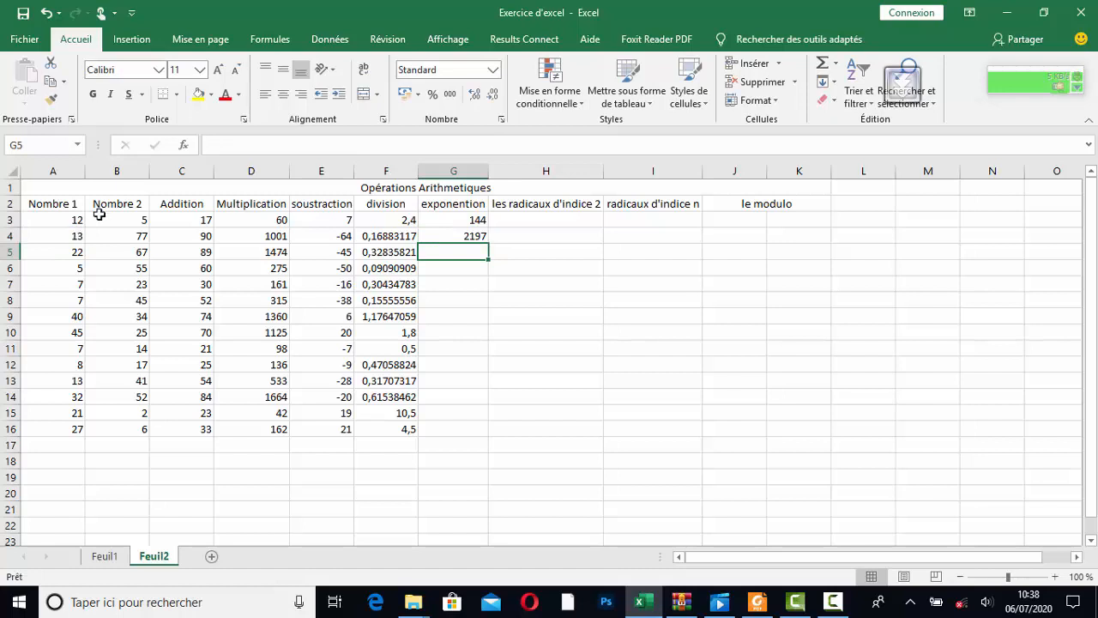
drag(479, 221, 472, 440)
Inspect the filled formulas in several cells of the exponention column to check which exponent each one uses
click(480, 427)
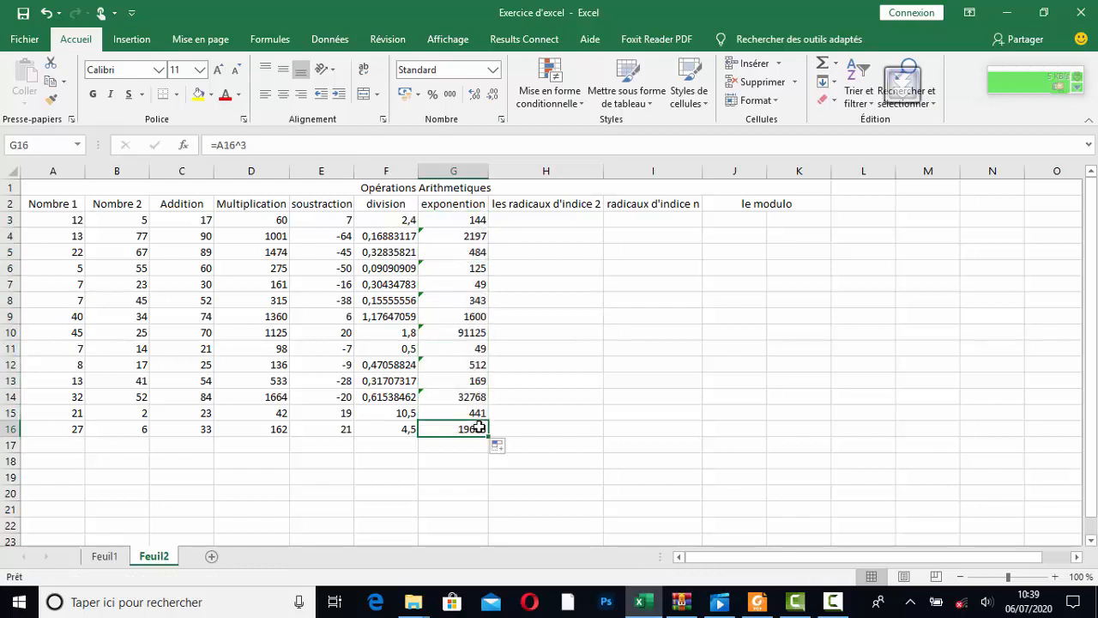
click(477, 414)
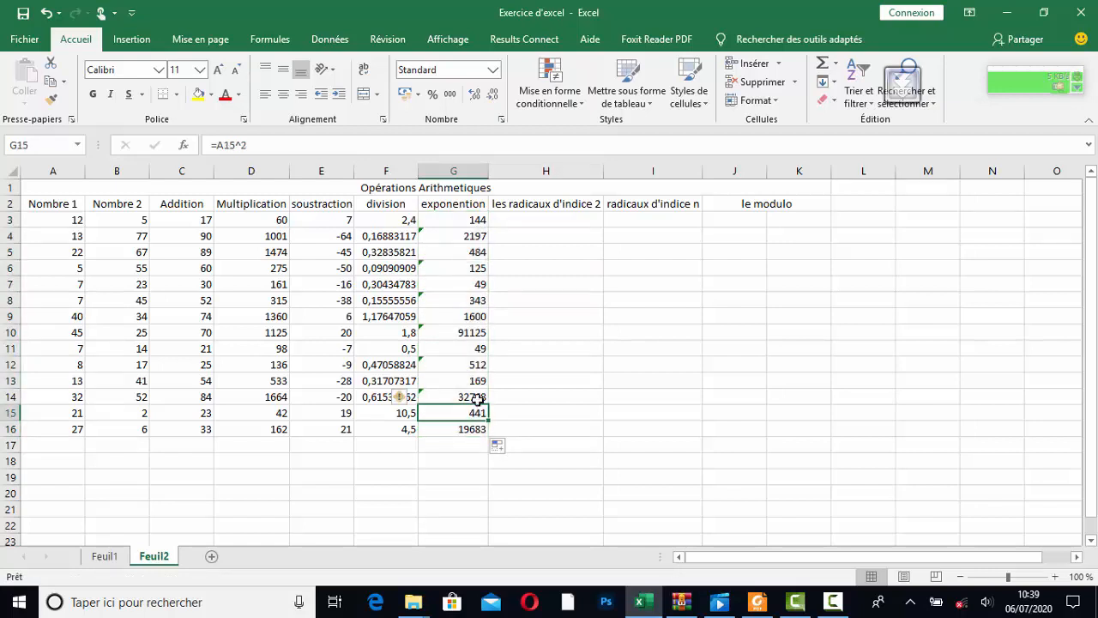
click(478, 398)
click(478, 381)
click(478, 253)
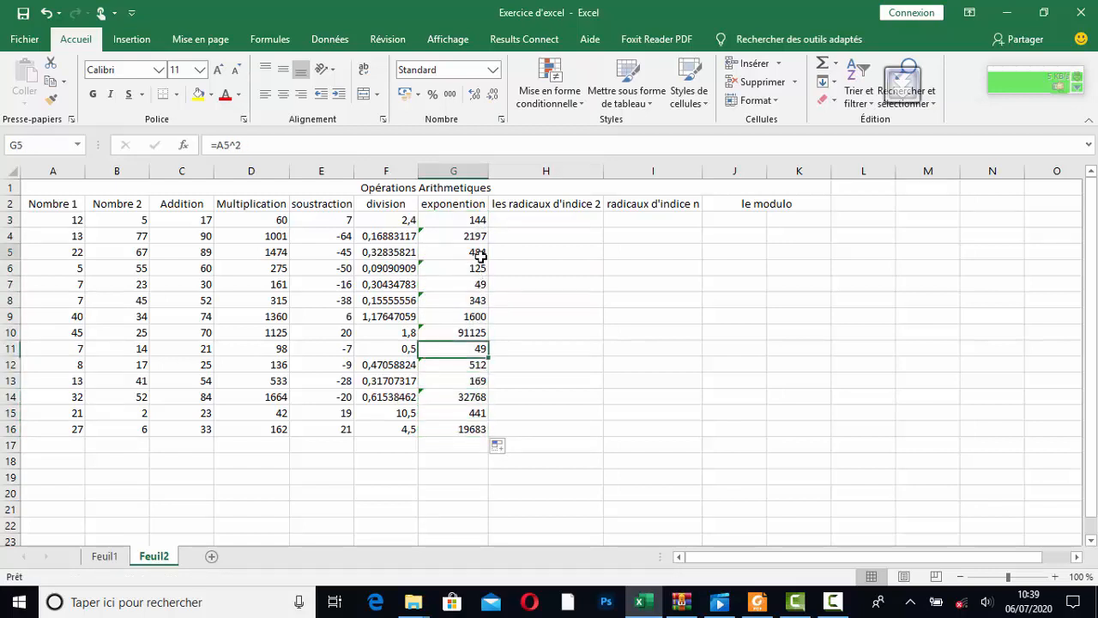
click(472, 299)
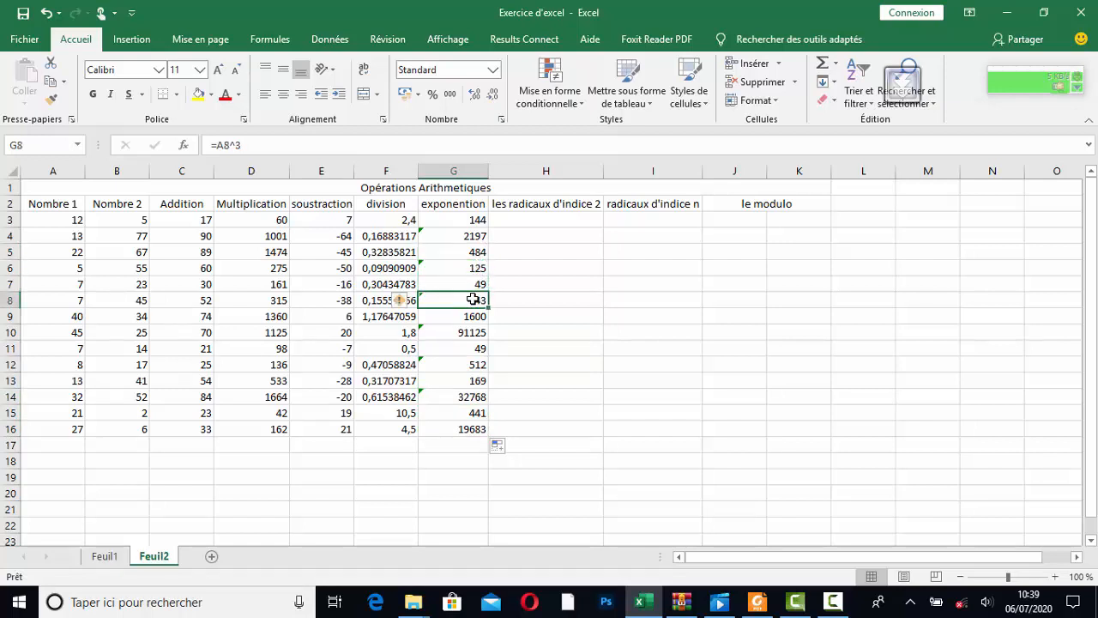
click(465, 331)
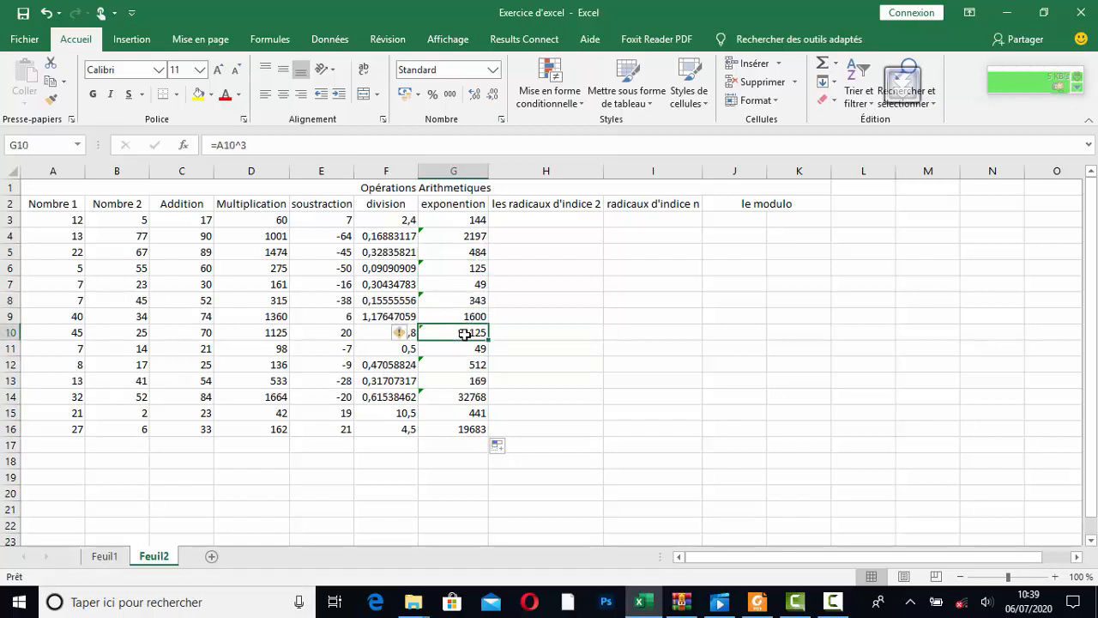
Ignore the inconsistent-formula error flagged on cells G4, G6 and G8 of the exponention column
click(477, 235)
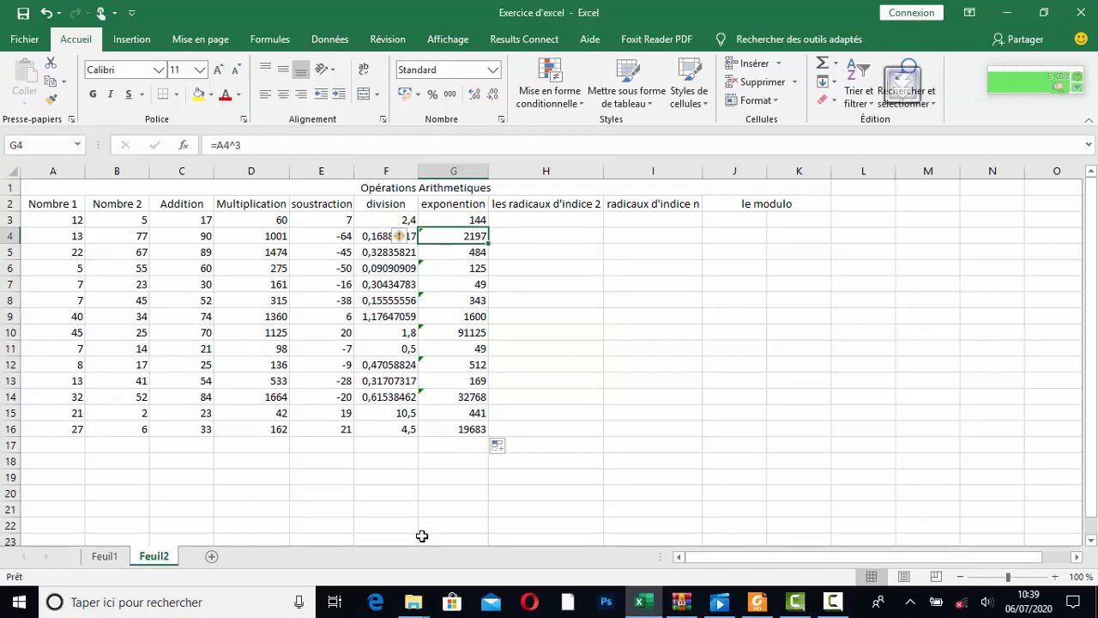
click(412, 237)
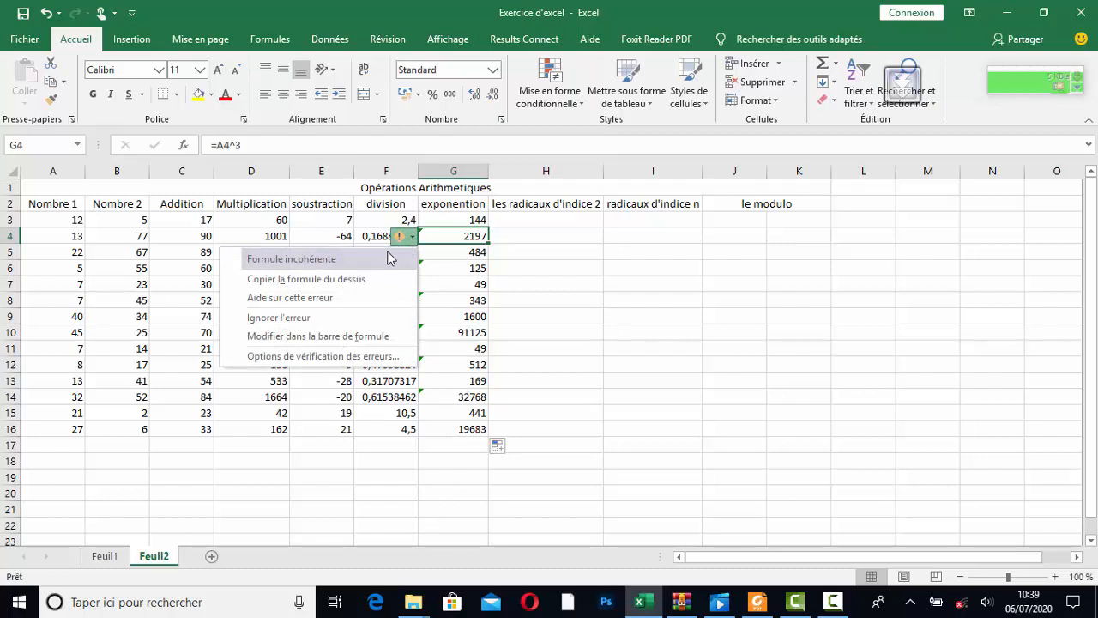
click(354, 317)
click(464, 268)
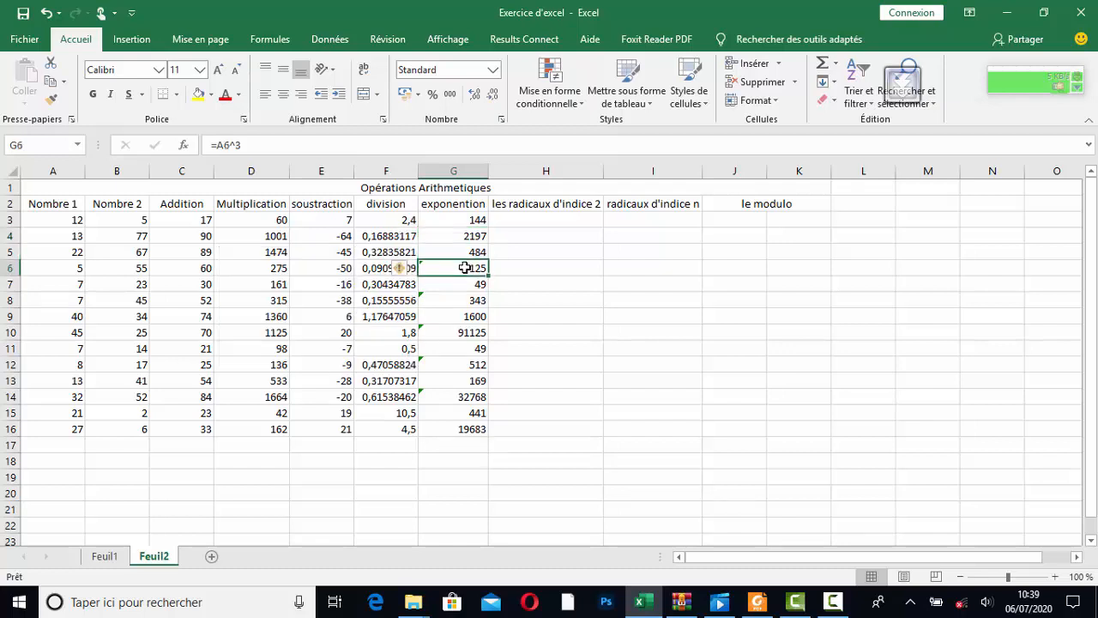
click(413, 270)
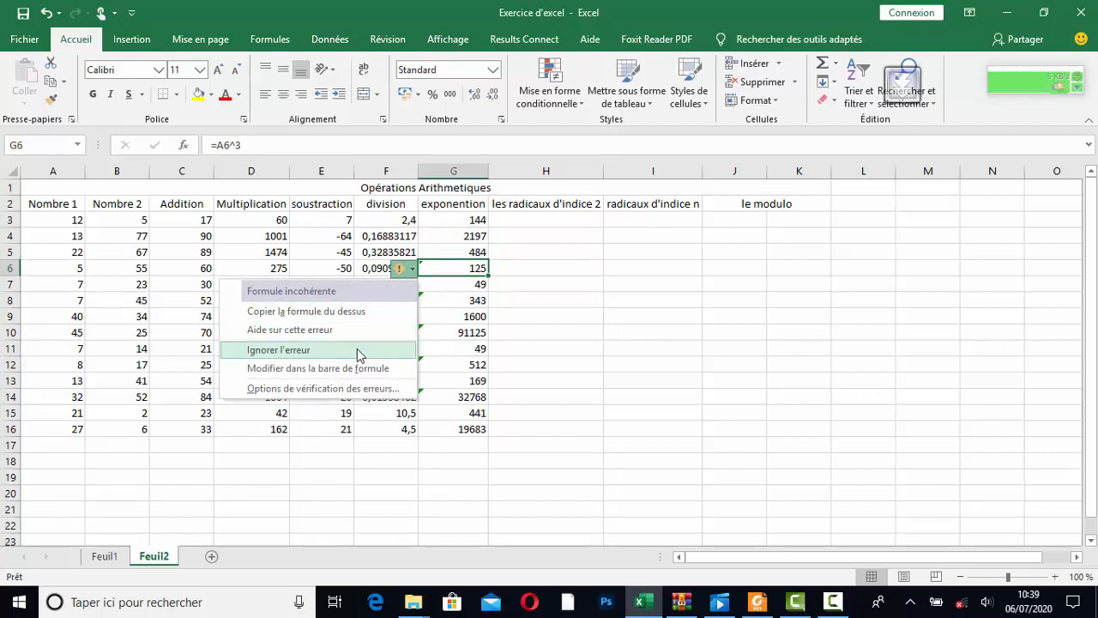
click(358, 350)
click(432, 301)
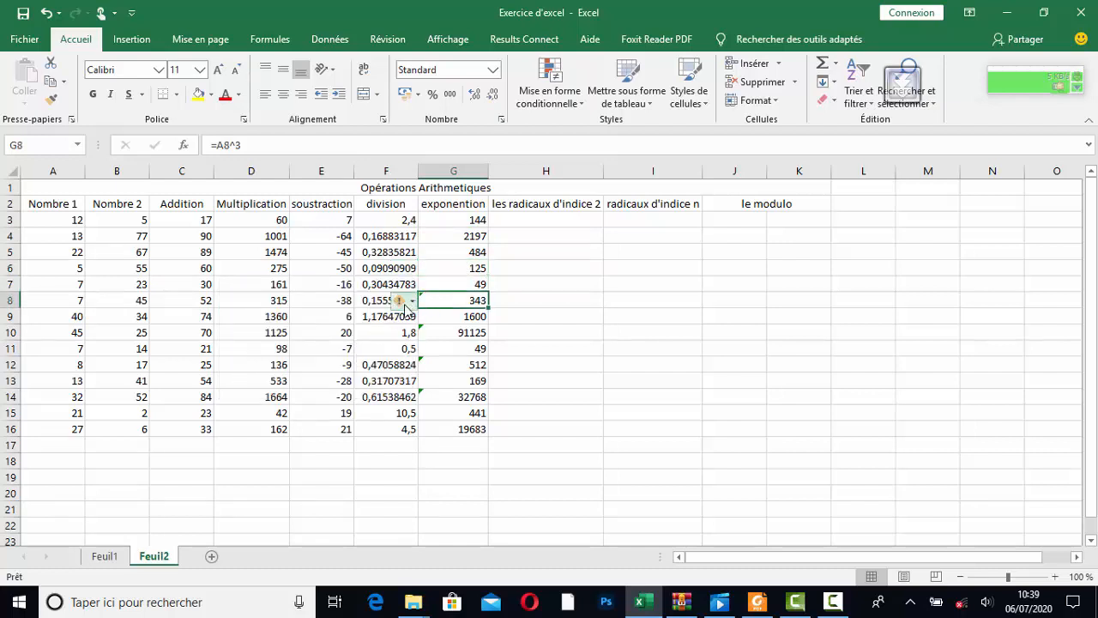
click(412, 301)
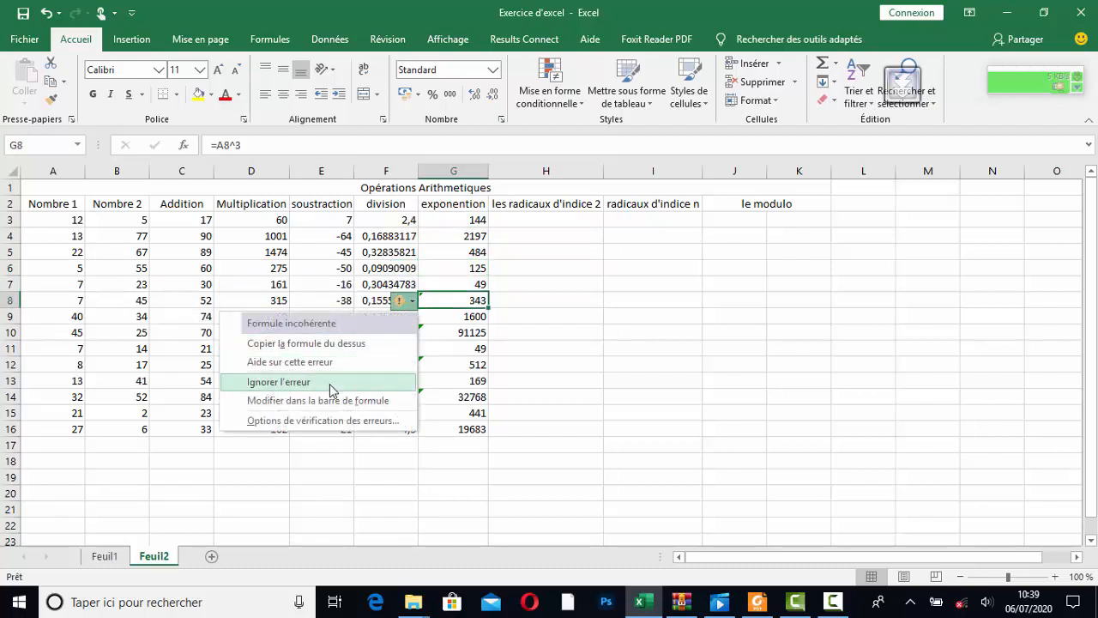
click(330, 383)
Ignore the inconsistent-formula error flagged on cells G10, G12 and G14 of the exponention column
click(436, 334)
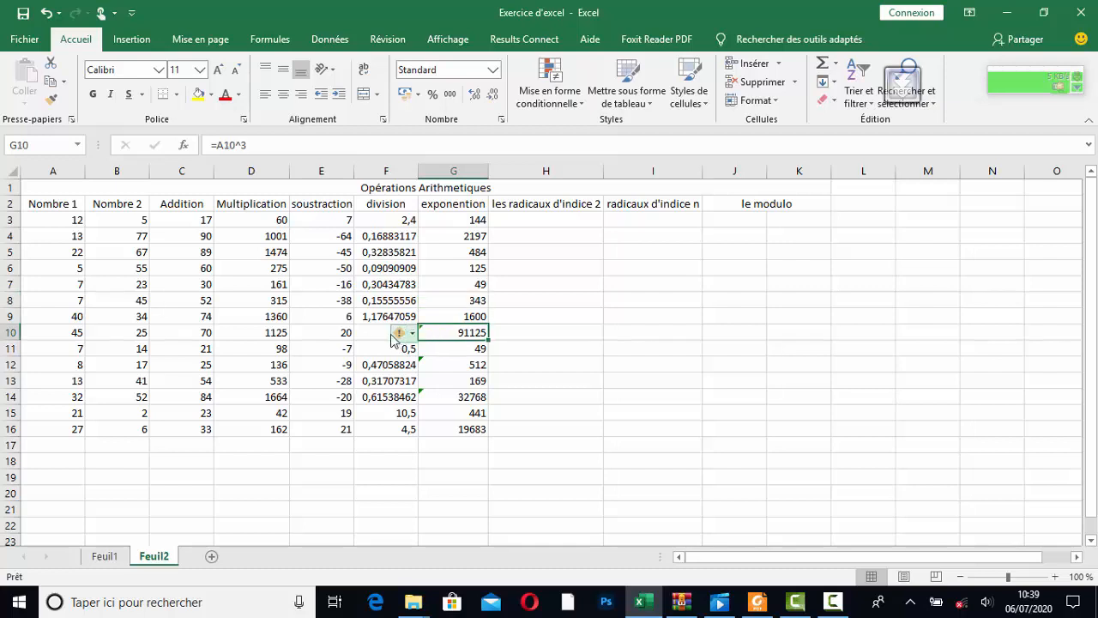
click(411, 339)
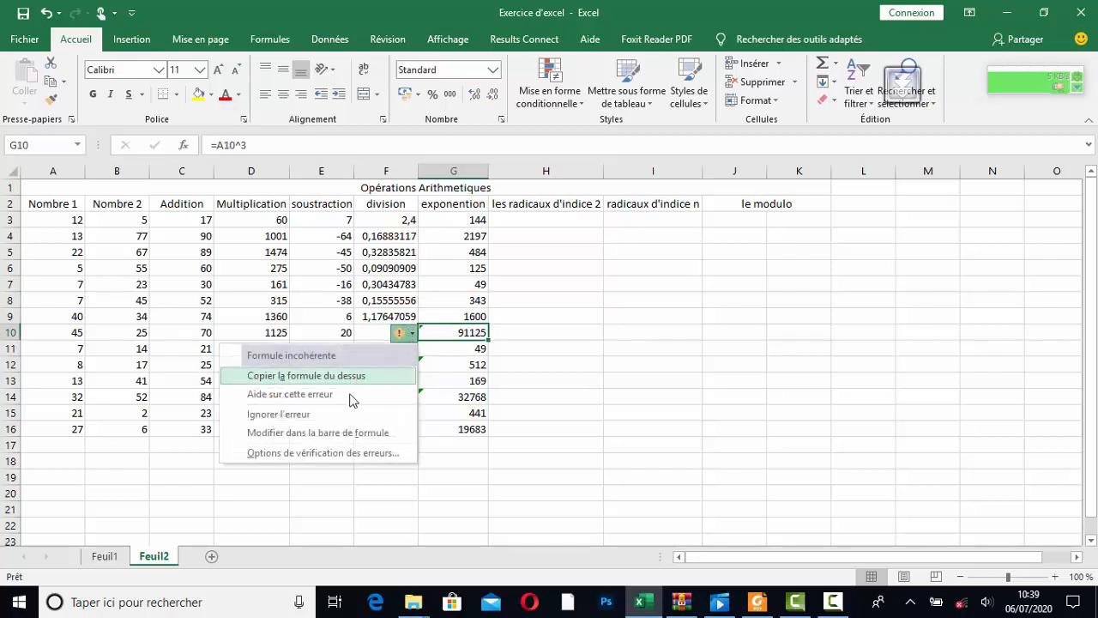
click(350, 416)
click(428, 366)
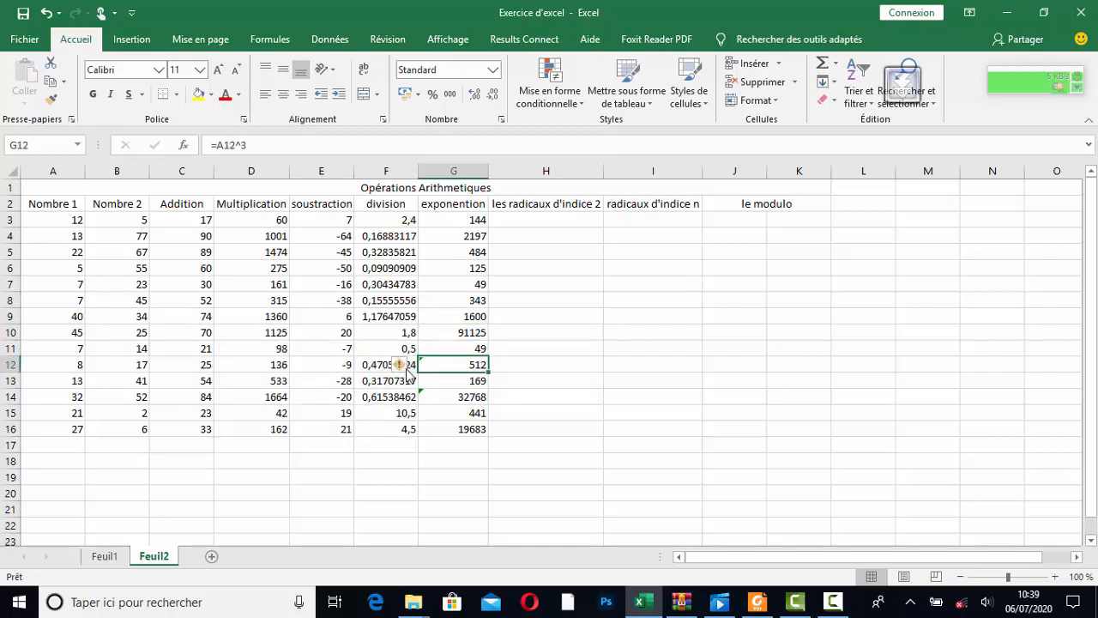
click(412, 368)
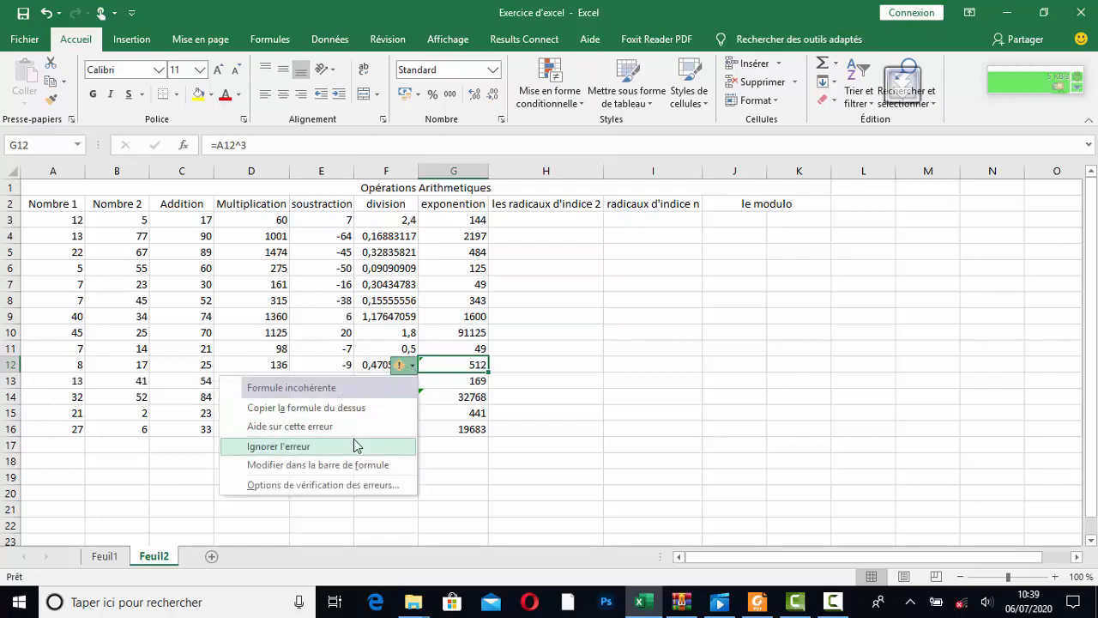
click(355, 445)
click(426, 396)
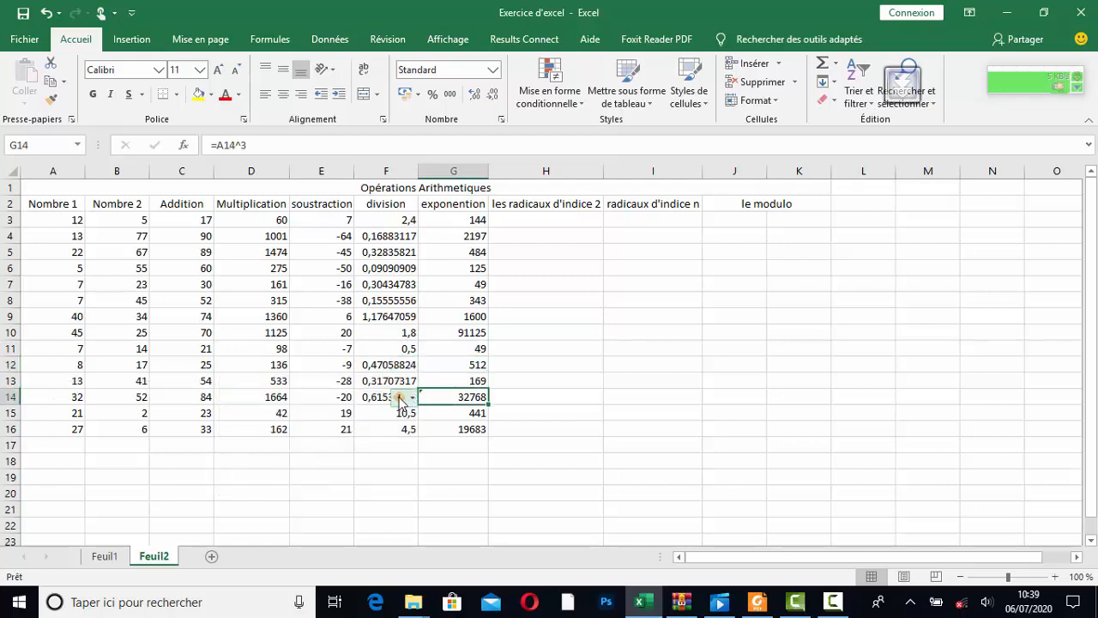
click(412, 400)
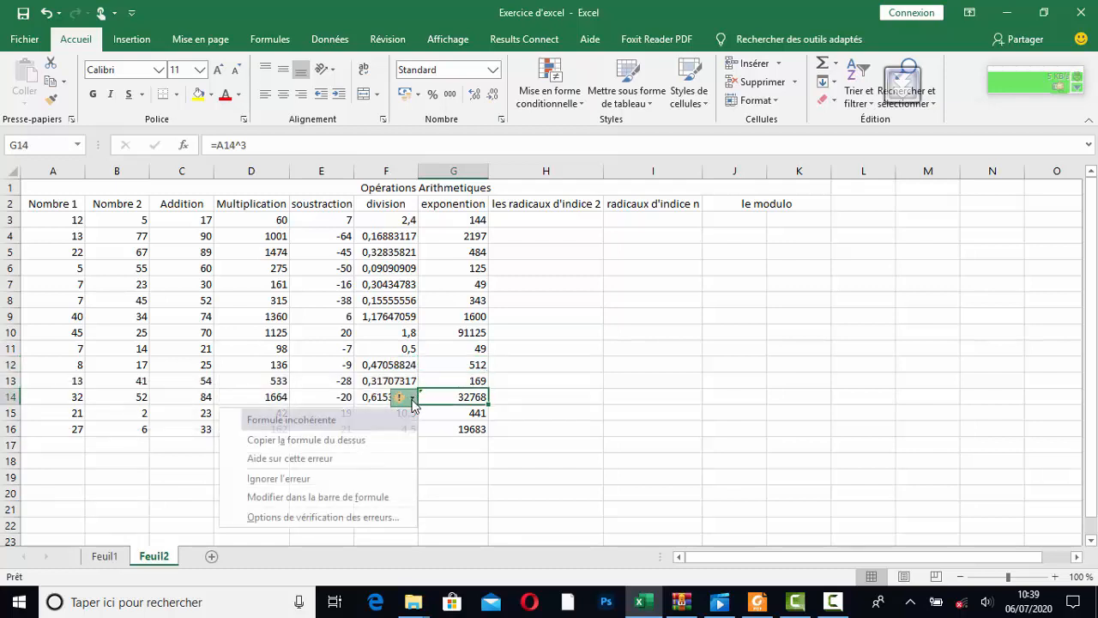
click(372, 478)
click(509, 429)
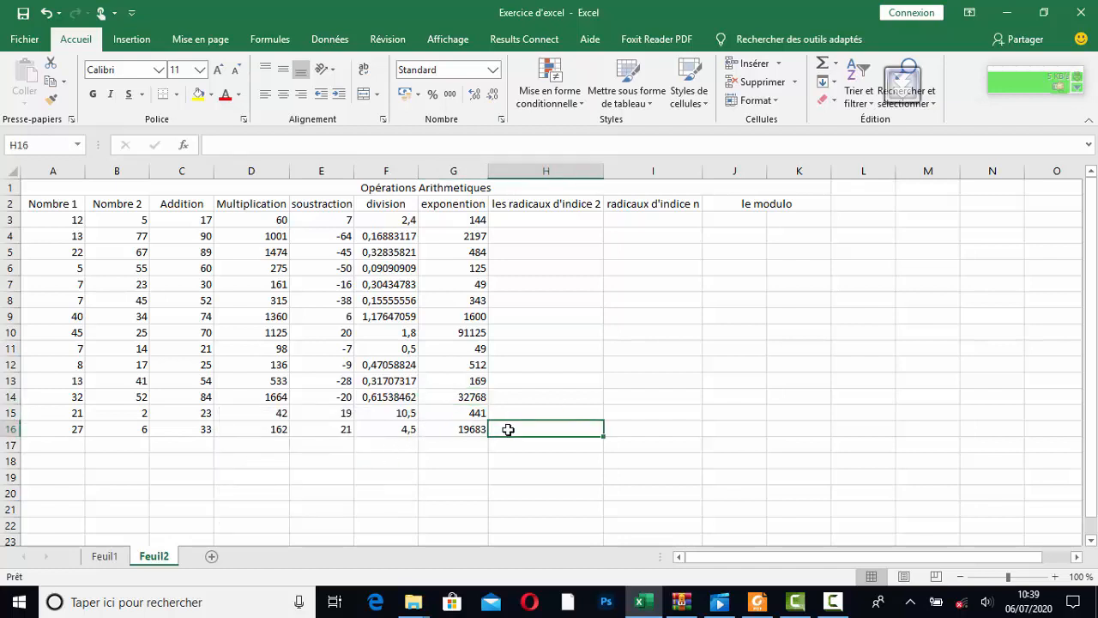
Enter the formula =RACINE(A3) in H3 and fill it down the les radicaux d'indice 2 column to H16
click(552, 221)
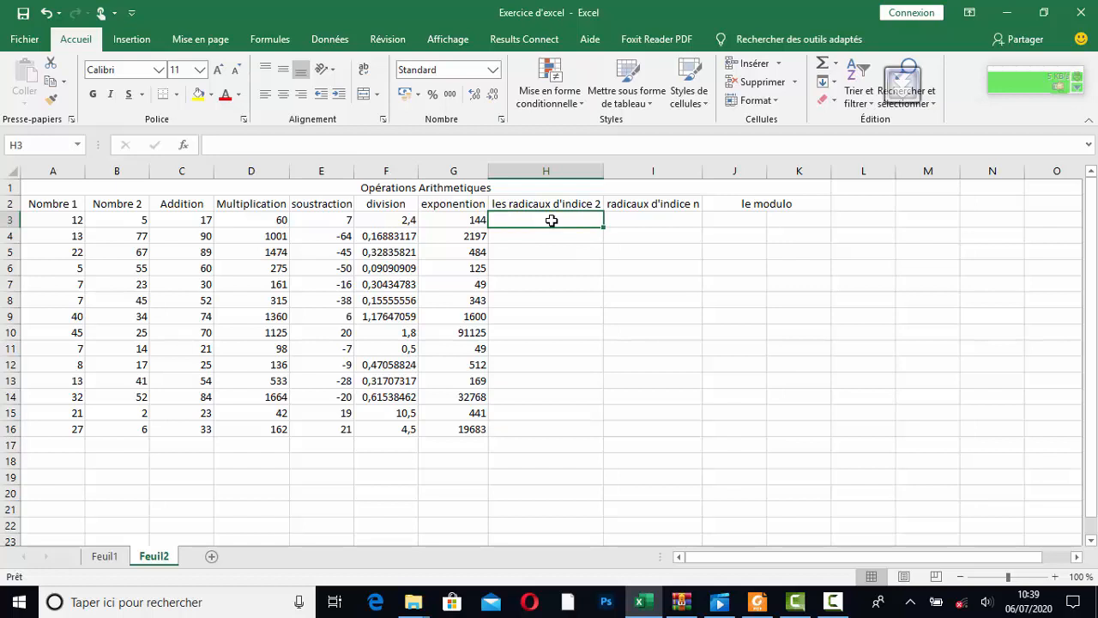
text(=)
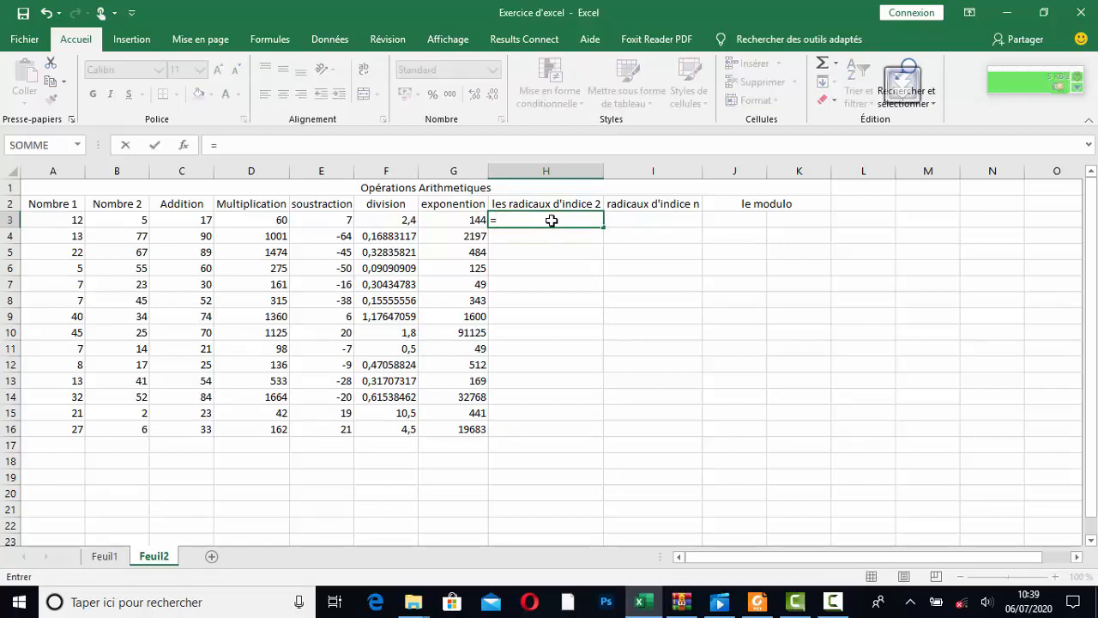
text(rac)
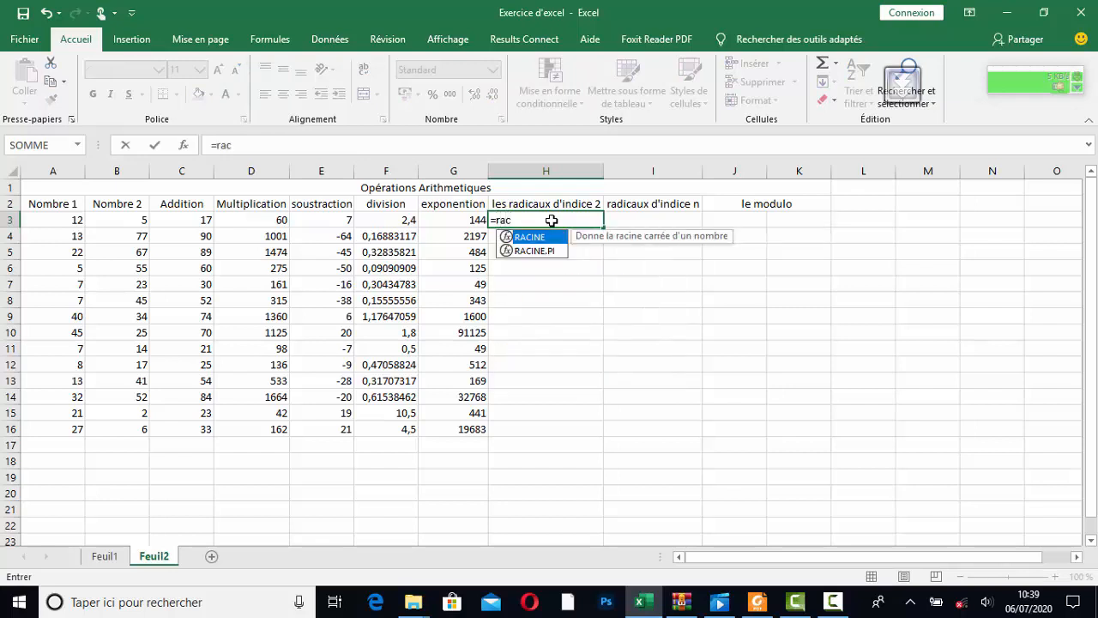
double_click(538, 238)
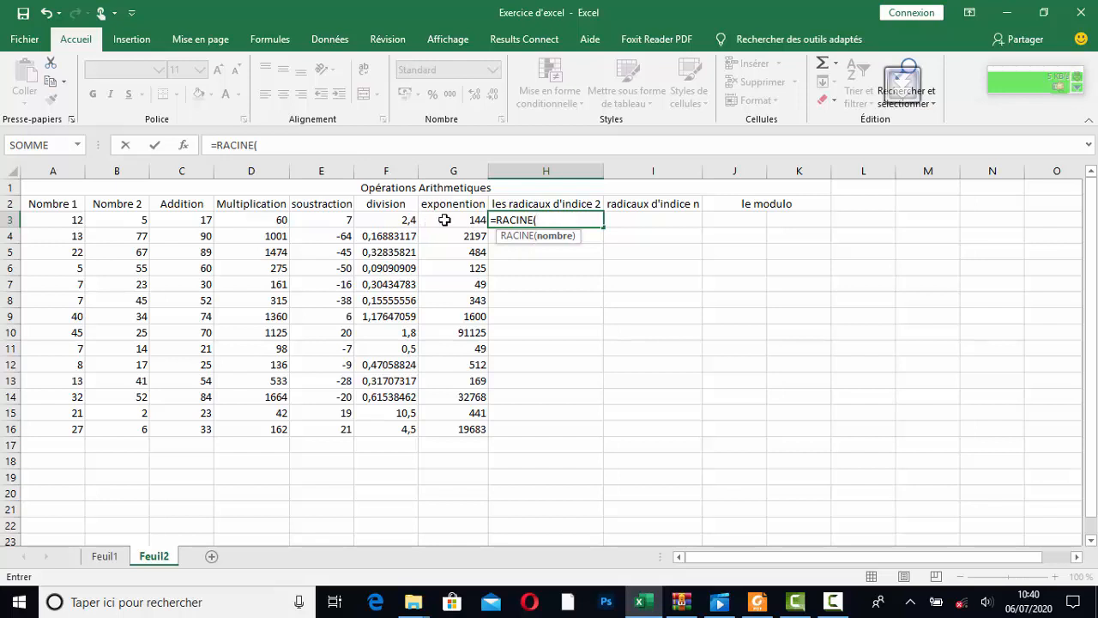
click(72, 219)
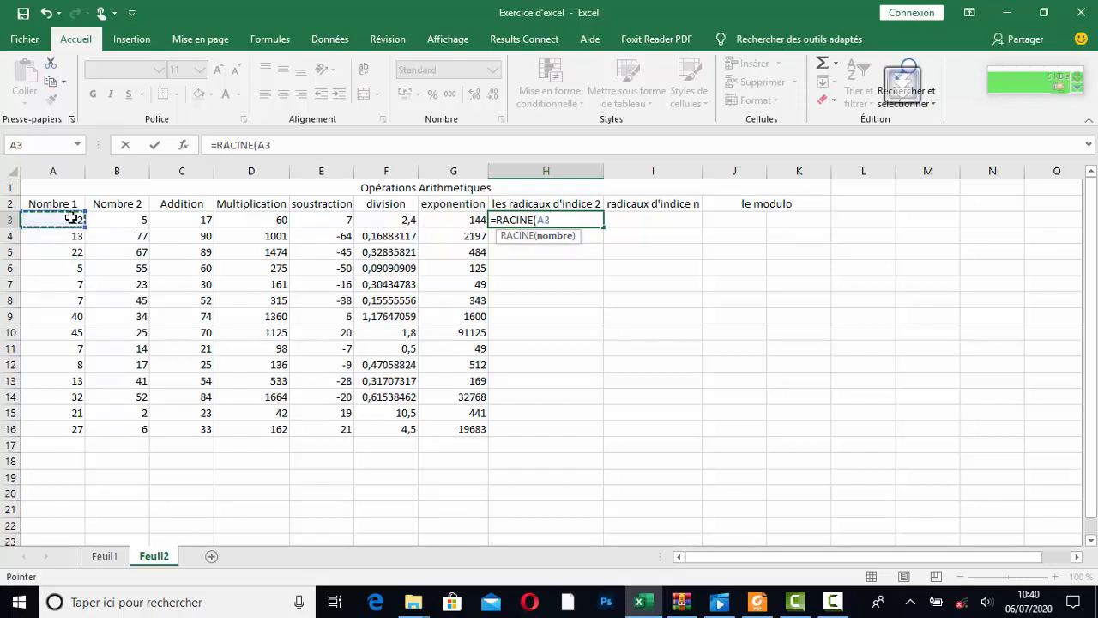
text(=)
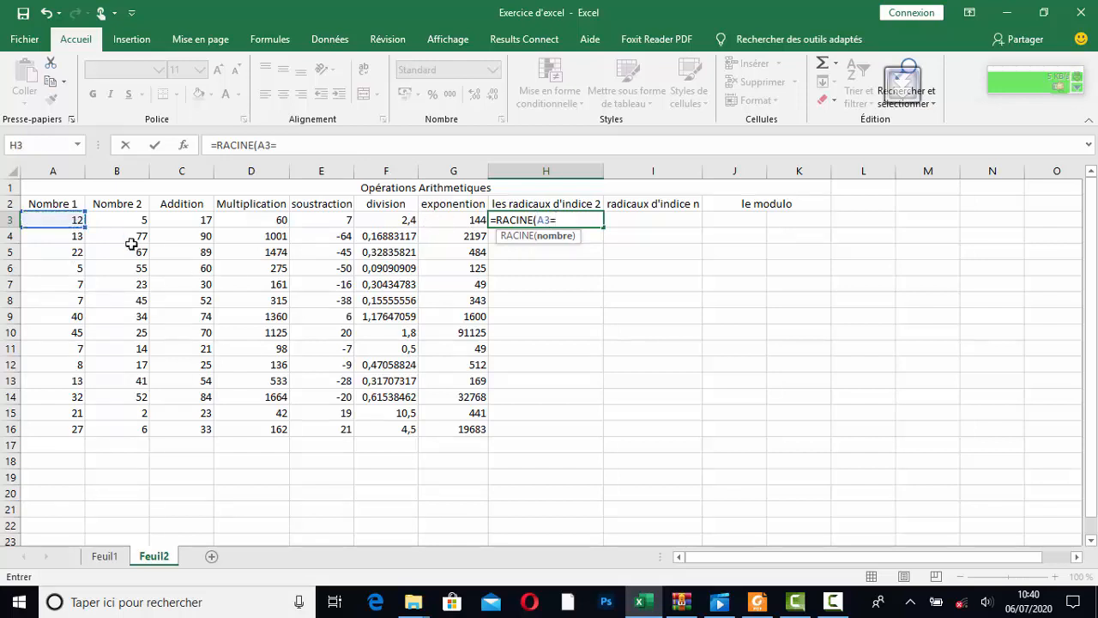
key(Return)
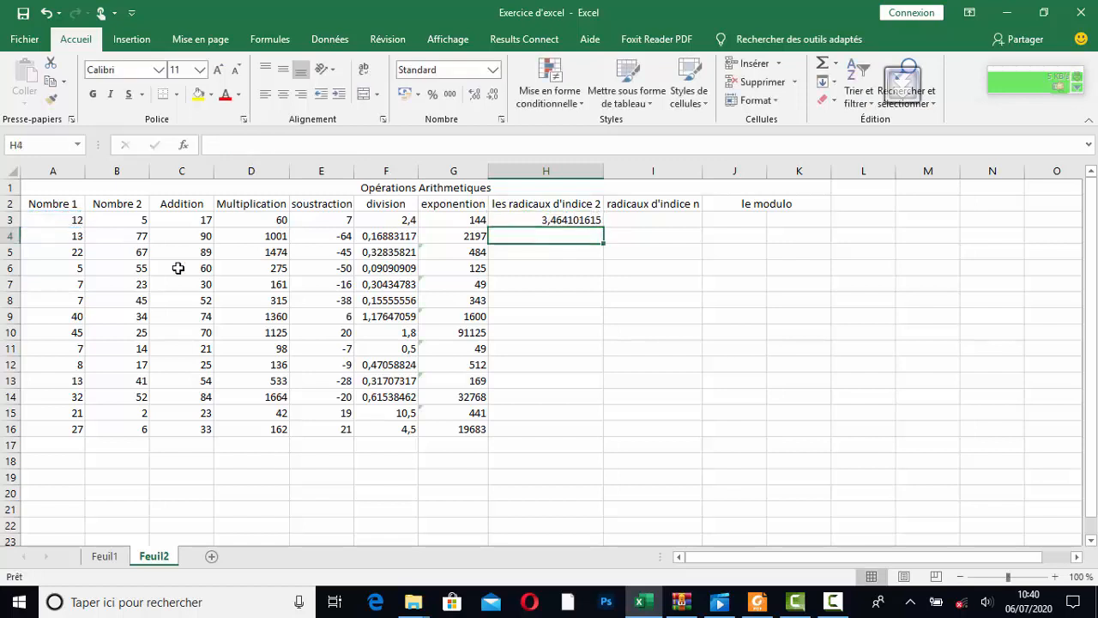
click(575, 220)
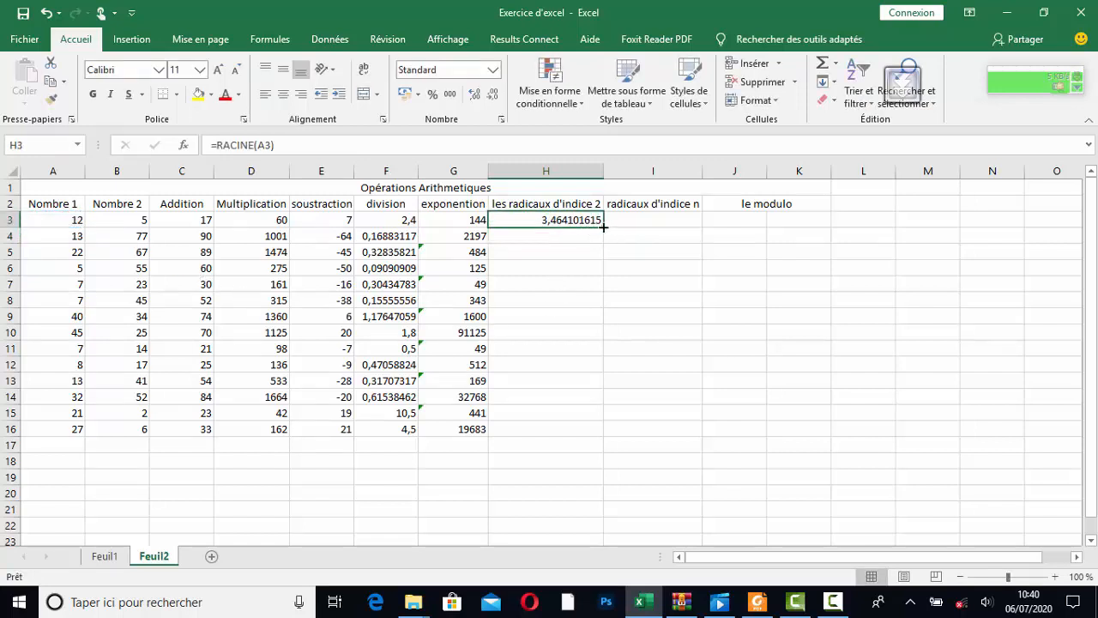
drag(603, 228, 596, 436)
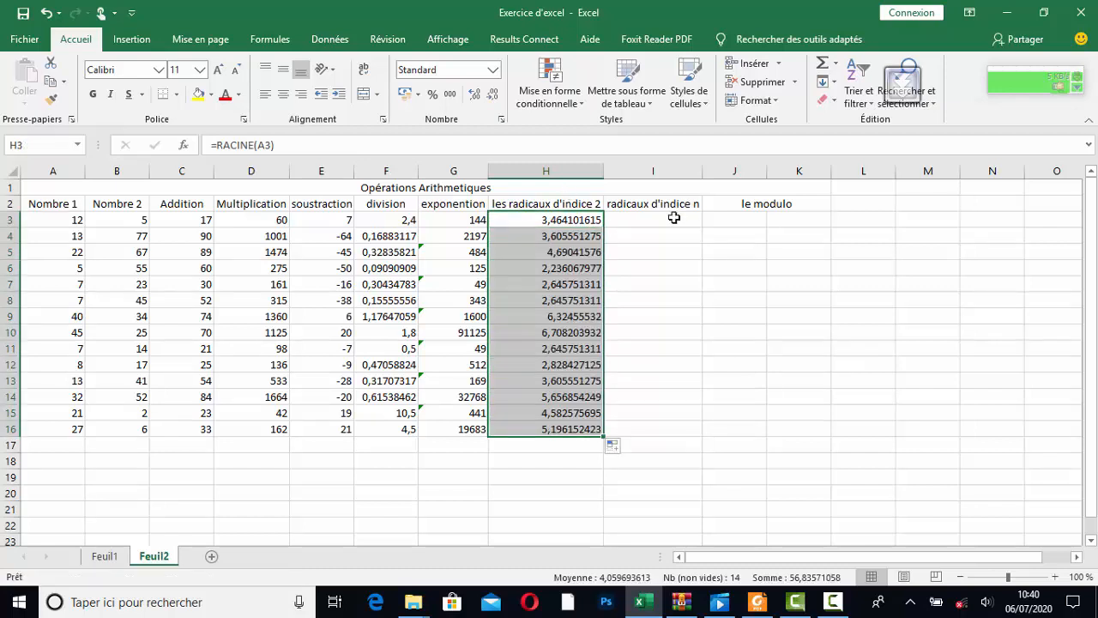
Enter the formula =(A3)^(1/3) in I3 of the radicaux d'indice n column
click(674, 218)
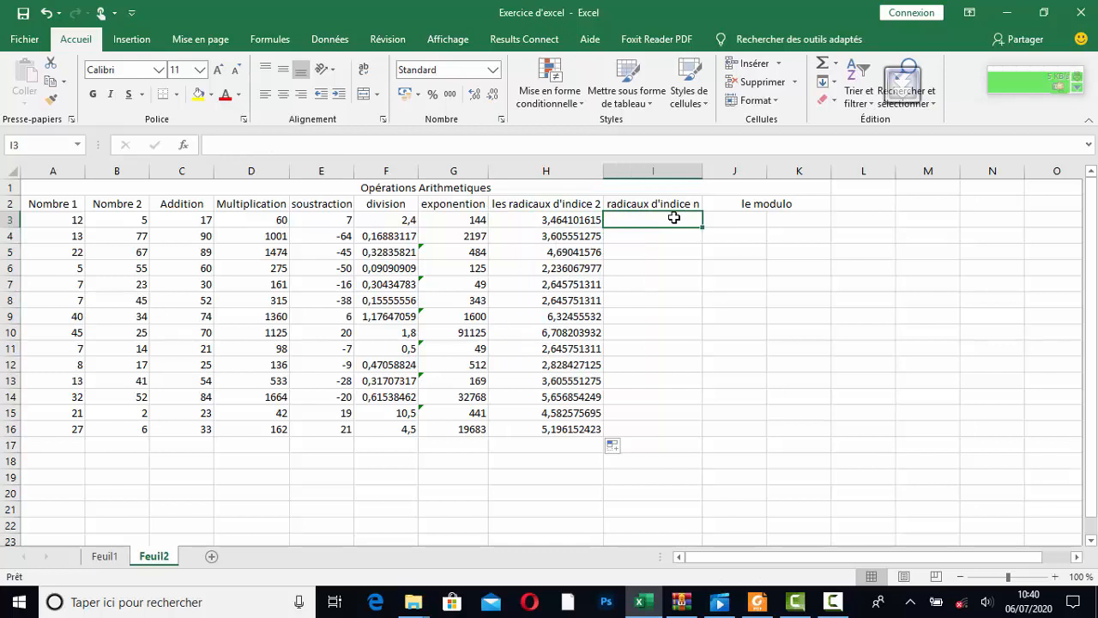
text(=)
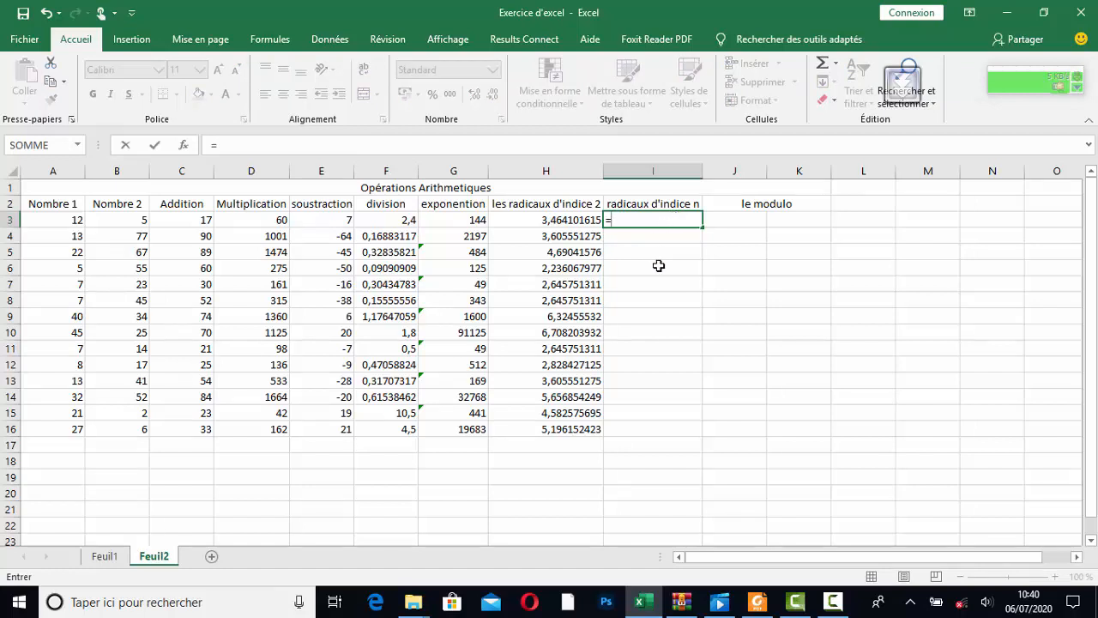
click(64, 223)
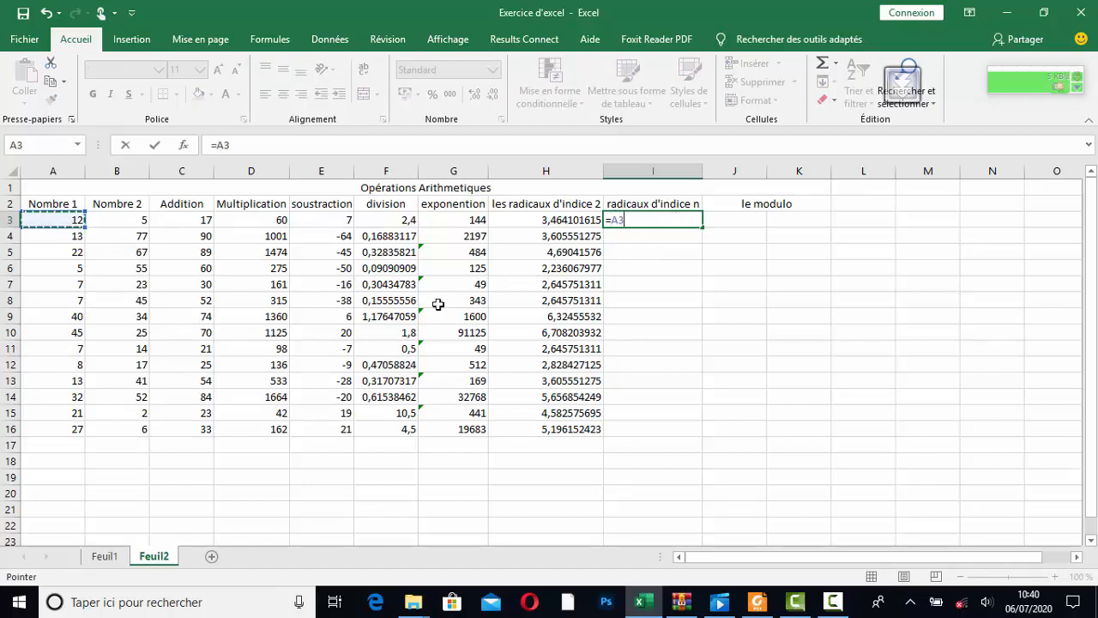
click(613, 222)
text(')
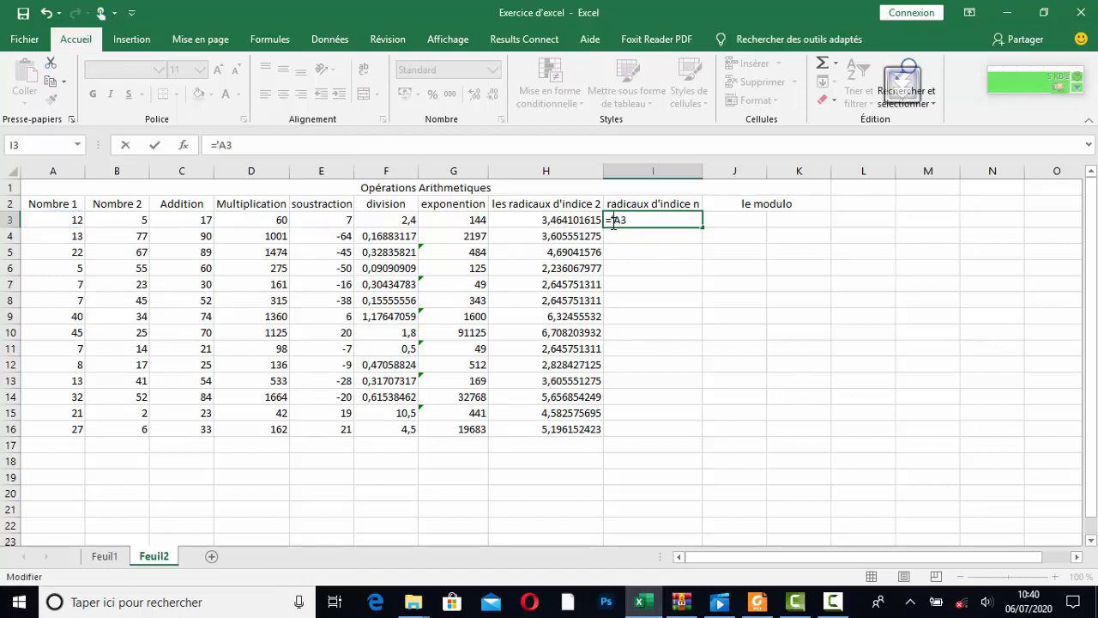
key(BackSpace)
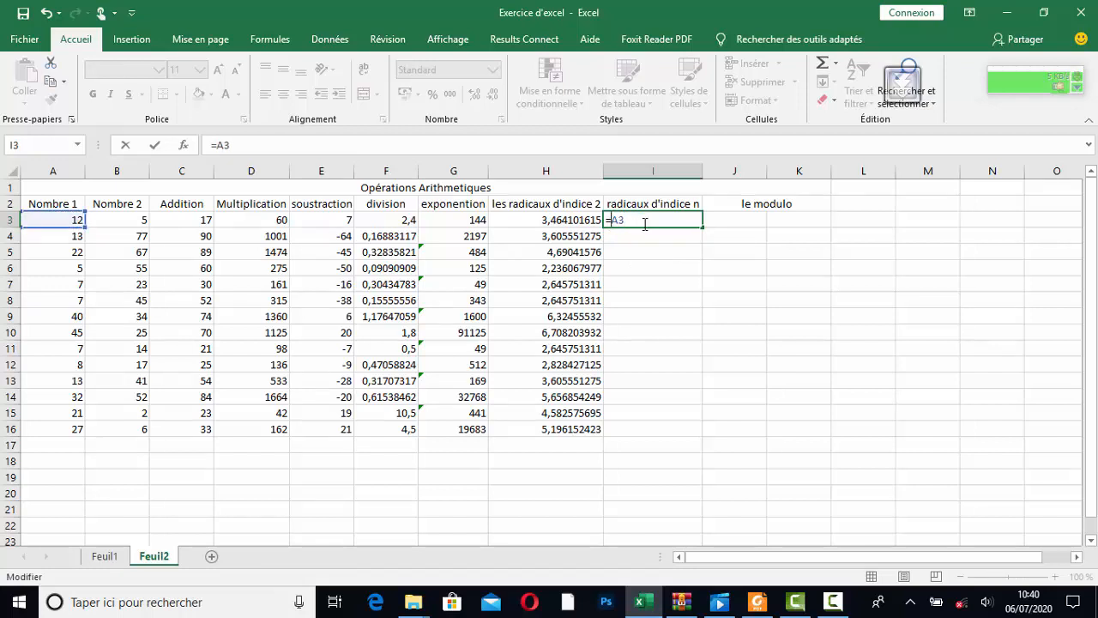
text((^^^)
key(BackSpace)
text((&)
key(BackSpace)
text(1/)
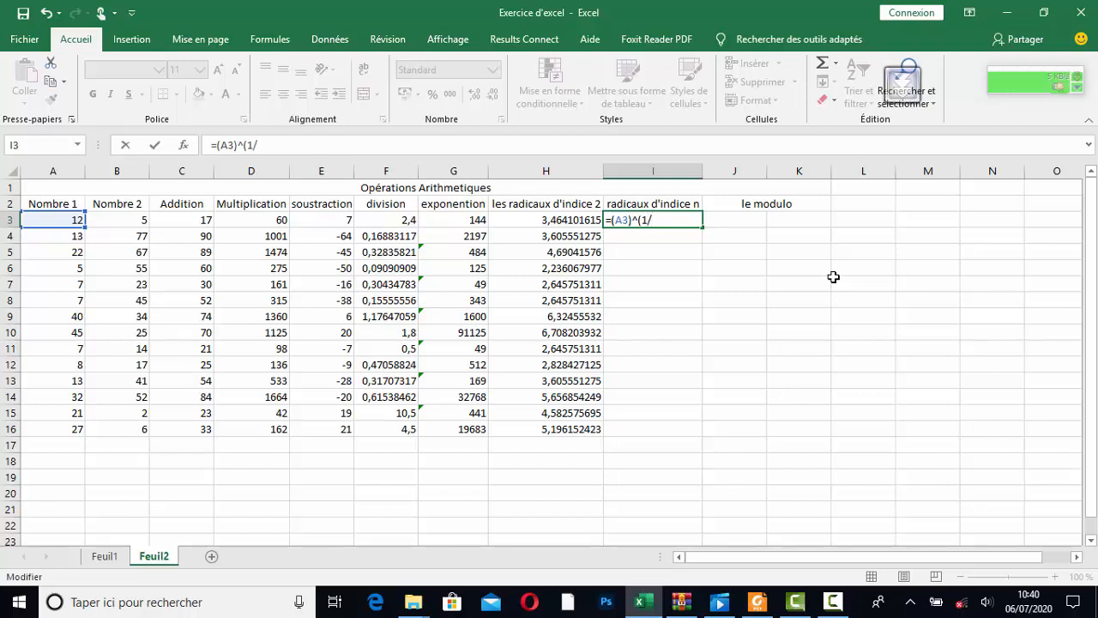
text(")
text(3)
text())
key(Return)
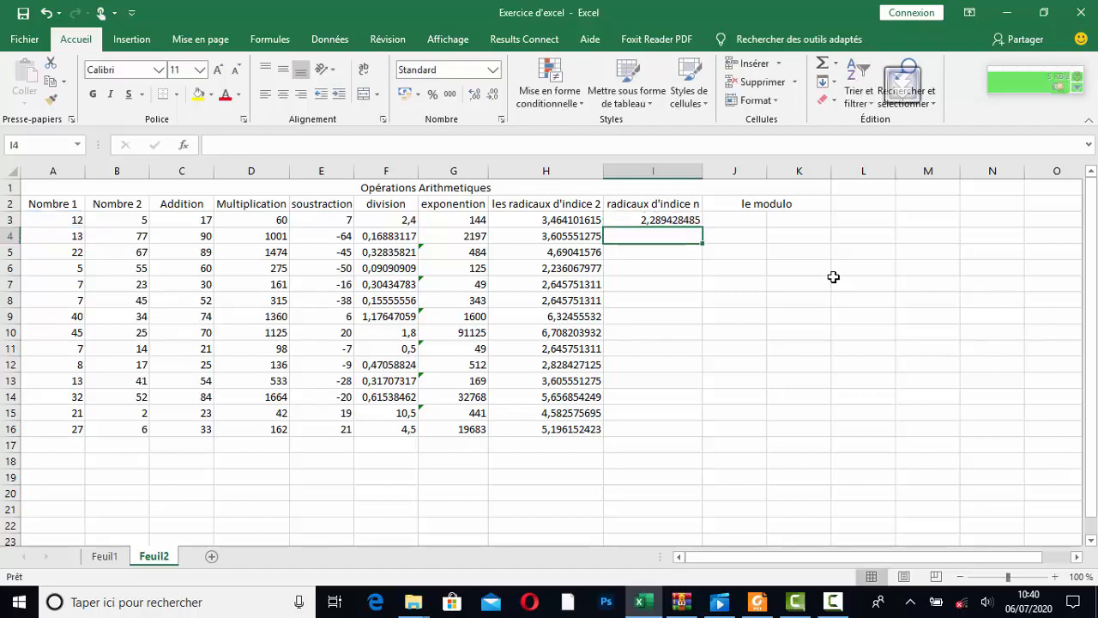
click(686, 222)
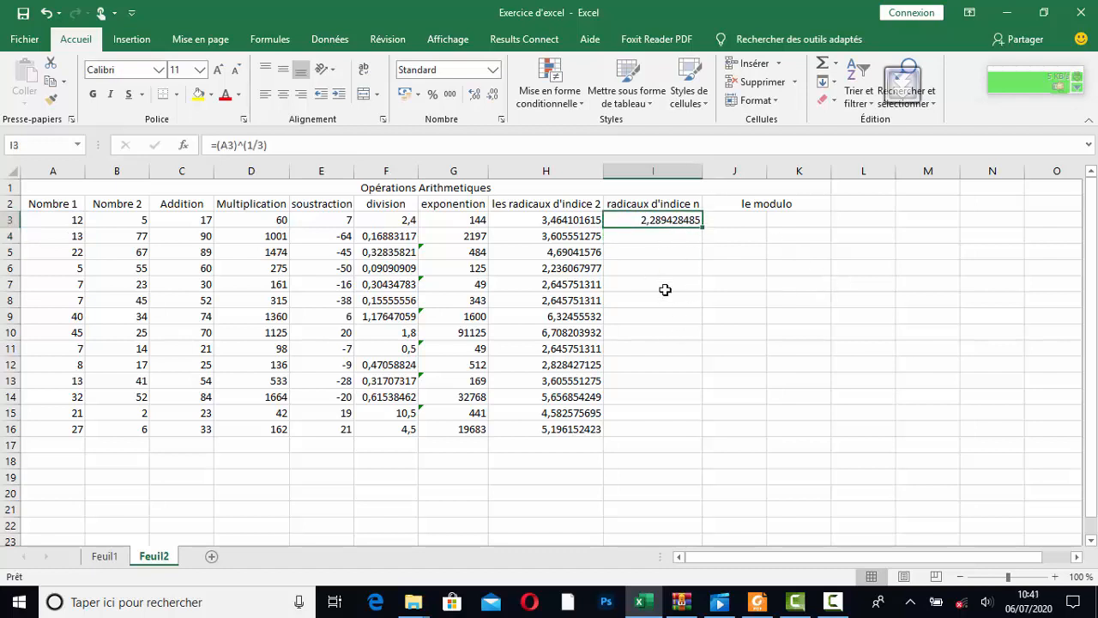
Enter the fourth-root formula =(A4)^(1/4) in I4
click(683, 239)
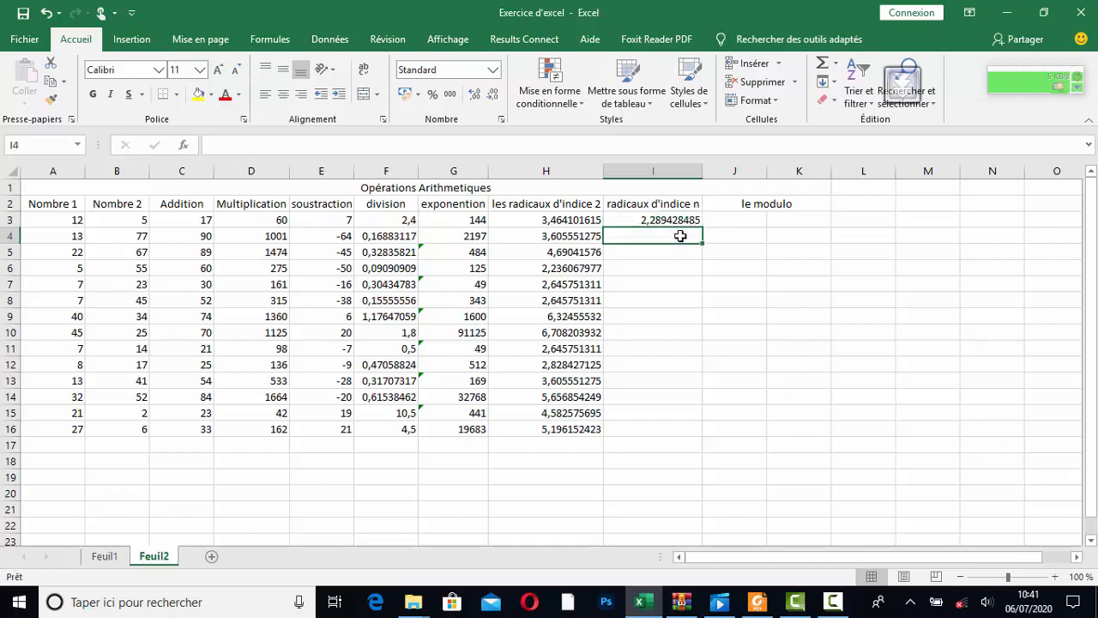
text(=)
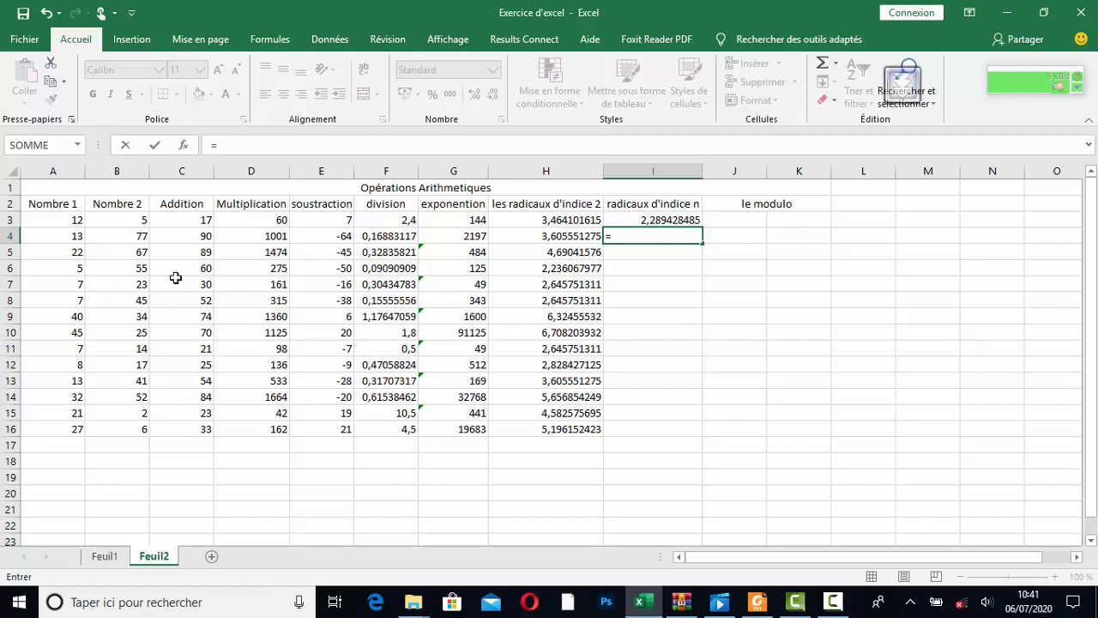
click(71, 239)
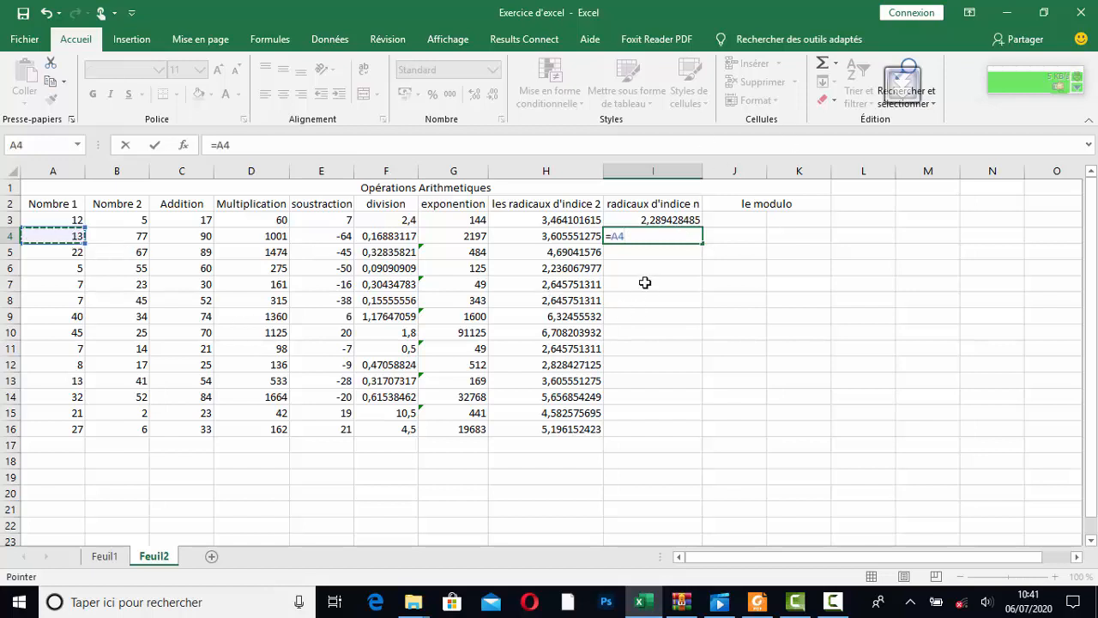
click(612, 242)
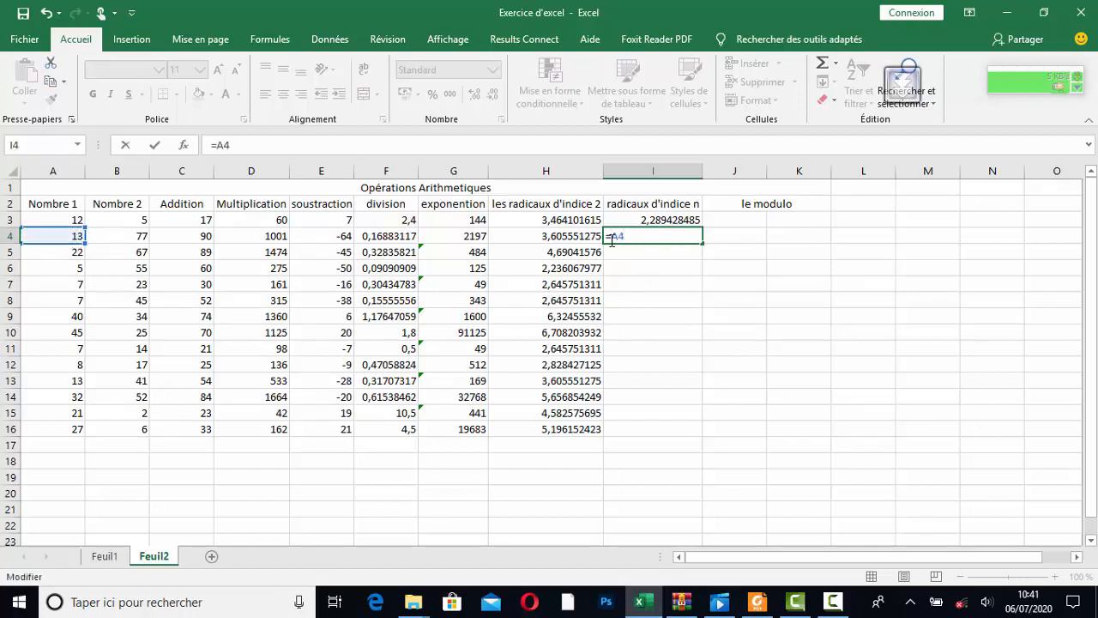
text(()
text()^^)
text((1)
text(/)
text(4)
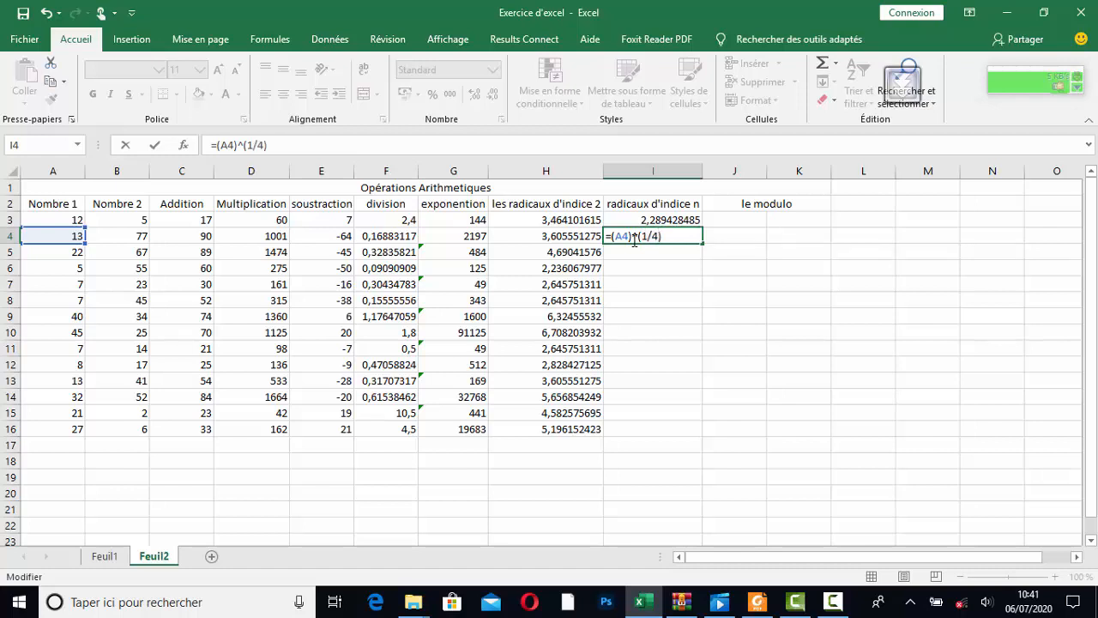
key(Return)
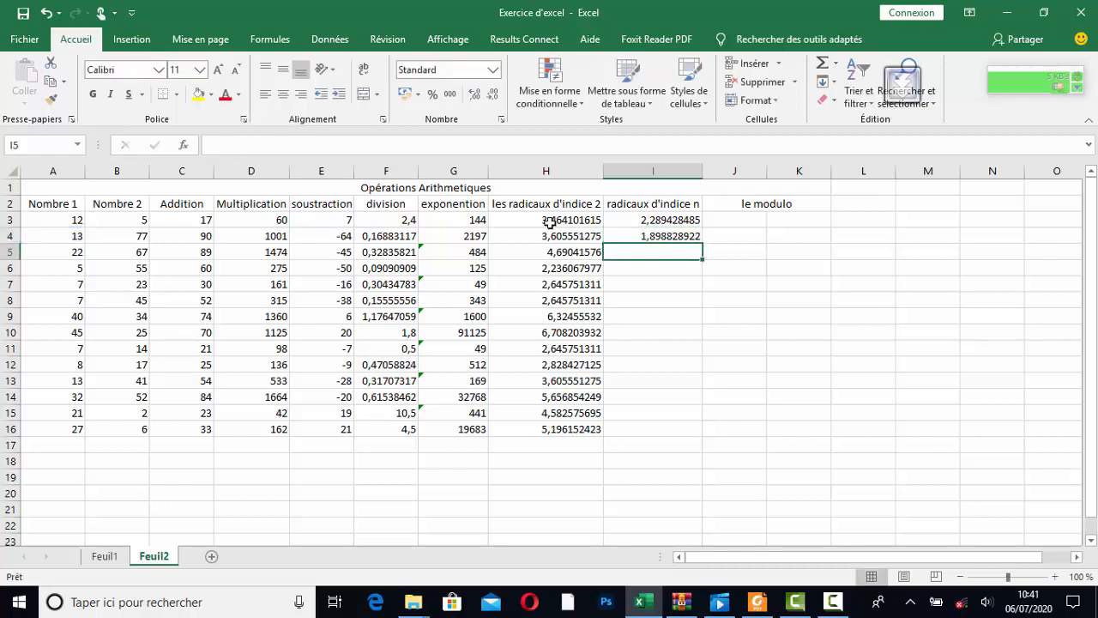
click(681, 233)
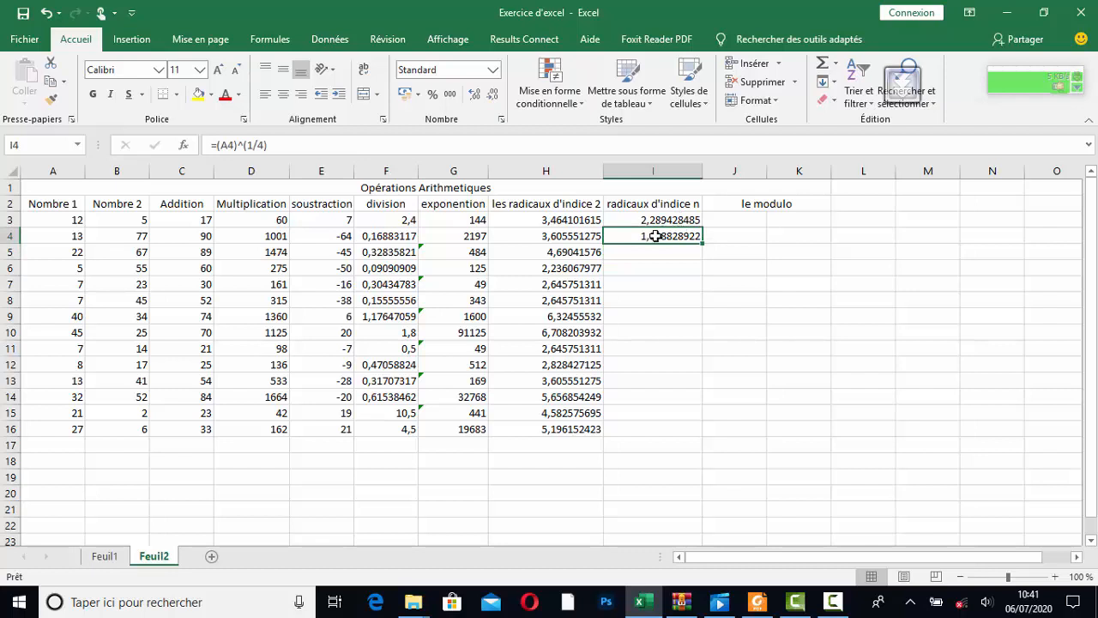
drag(674, 222, 702, 241)
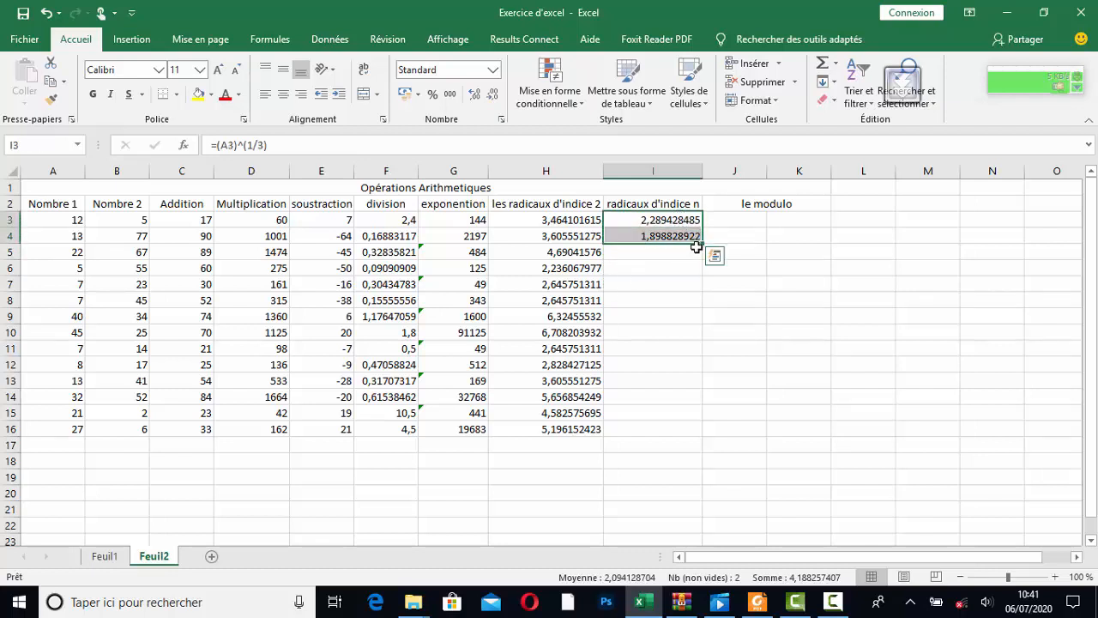
Enter the formula =(A5)^(1/5) in I5 and fill the I3:I5 formulas down the column to I16
click(689, 256)
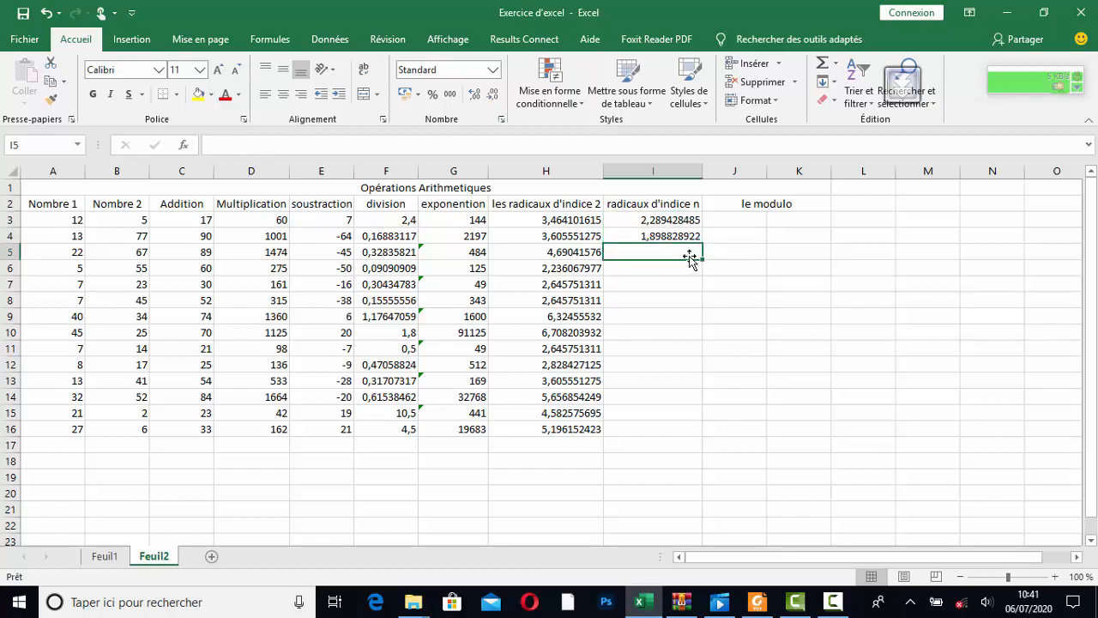
text(=)
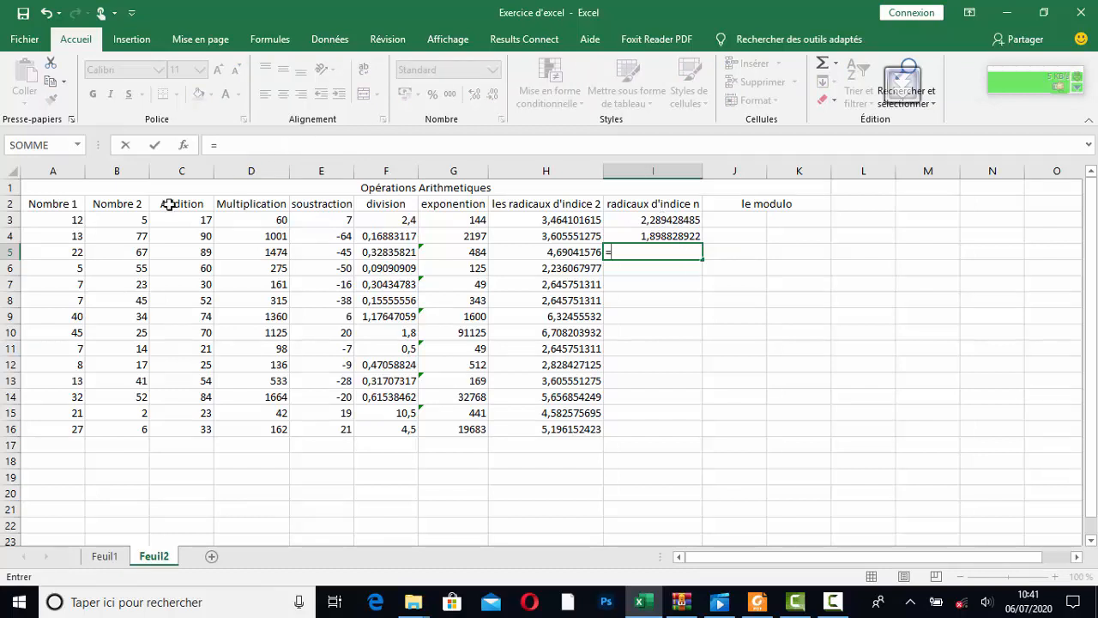
text(()
click(64, 252)
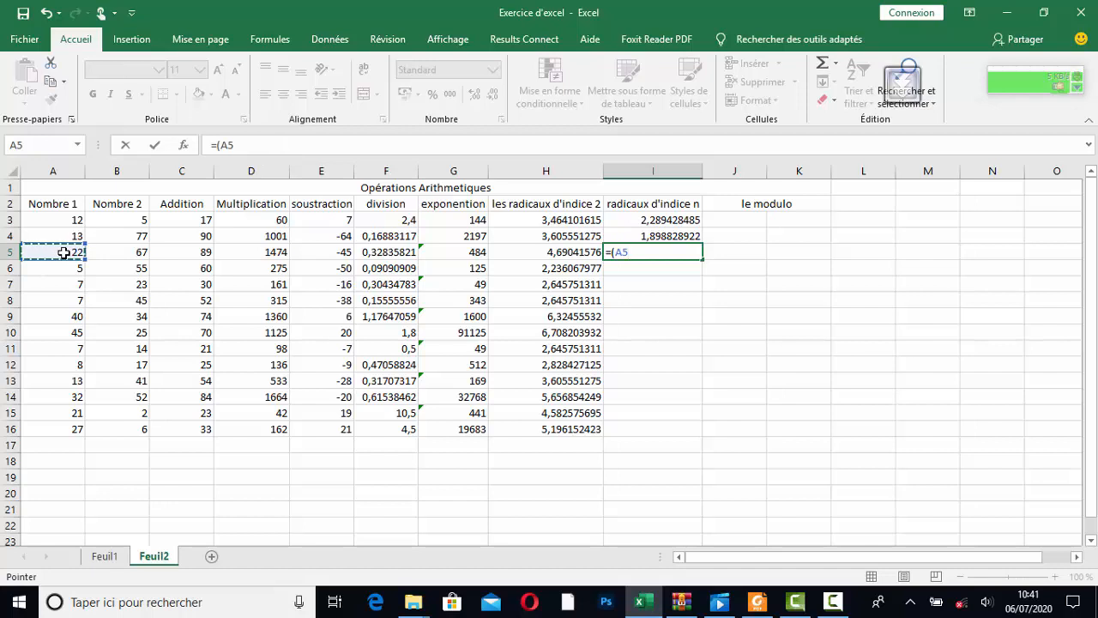
text())
text(^^)
text(()
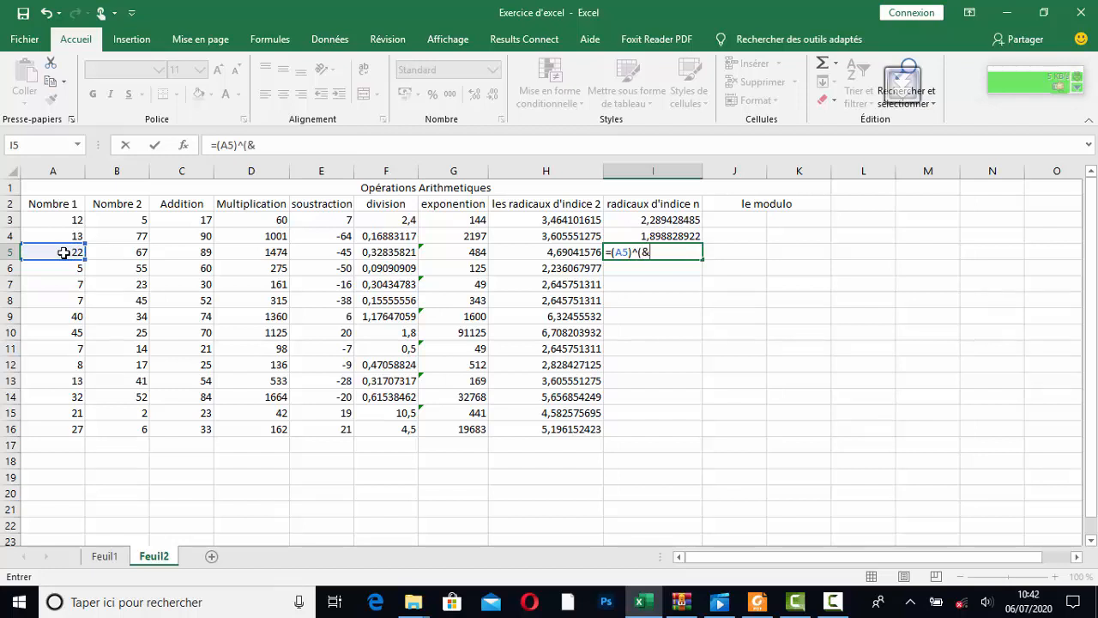
text(1/5))
key(Return)
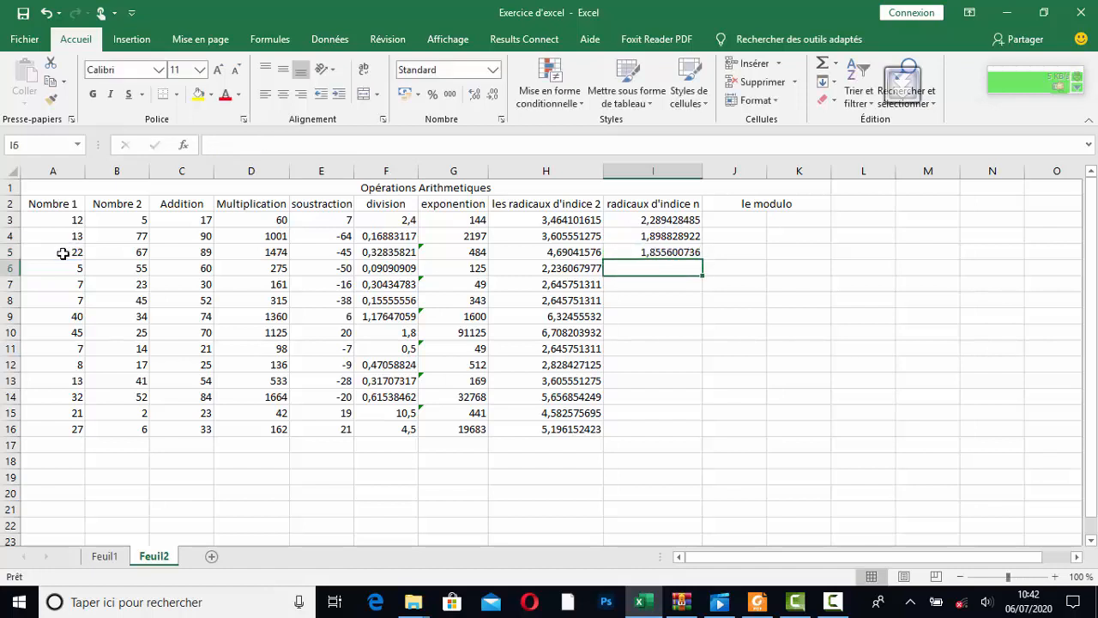
drag(656, 219, 703, 433)
Inspect the filled formulas from I6 to I14 to check the root index each uses, comparing I14 with its number in column A
click(679, 269)
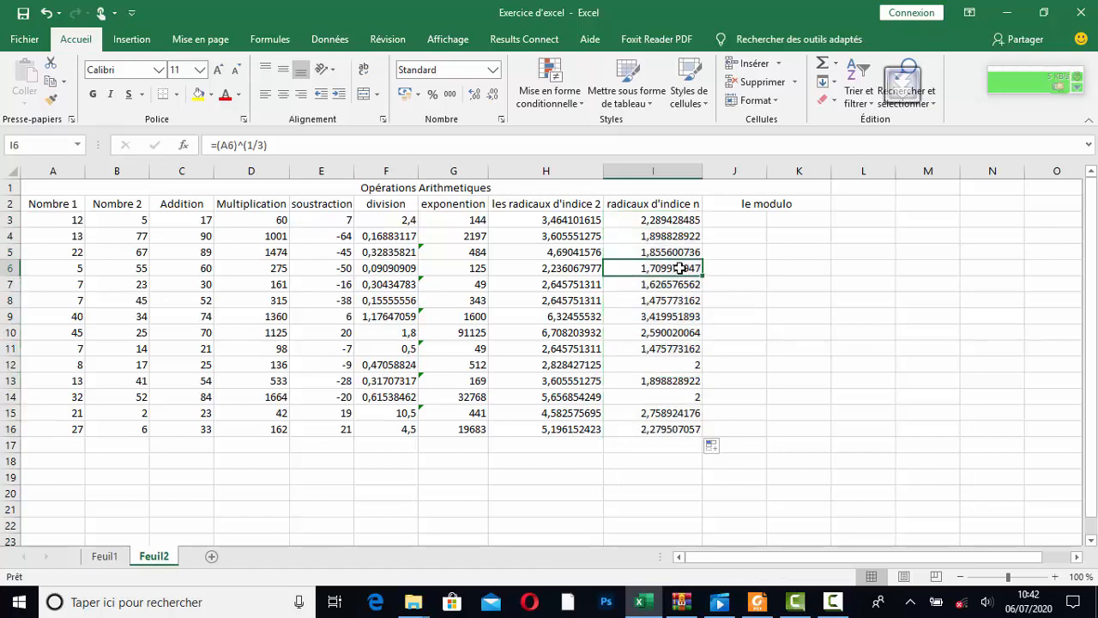
click(680, 284)
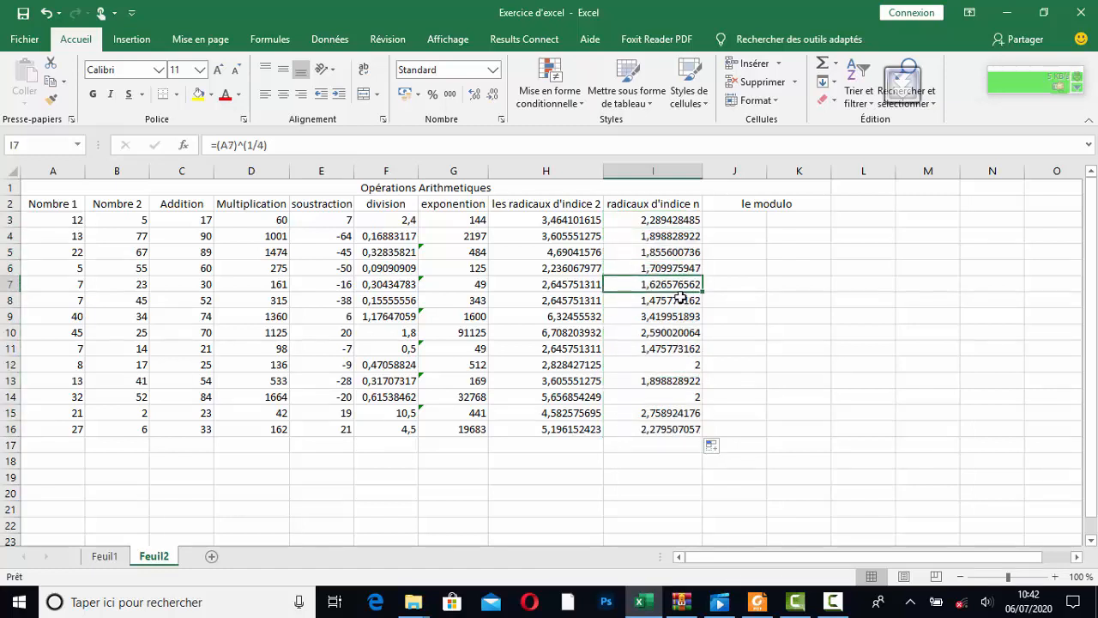
click(680, 301)
click(679, 317)
click(677, 333)
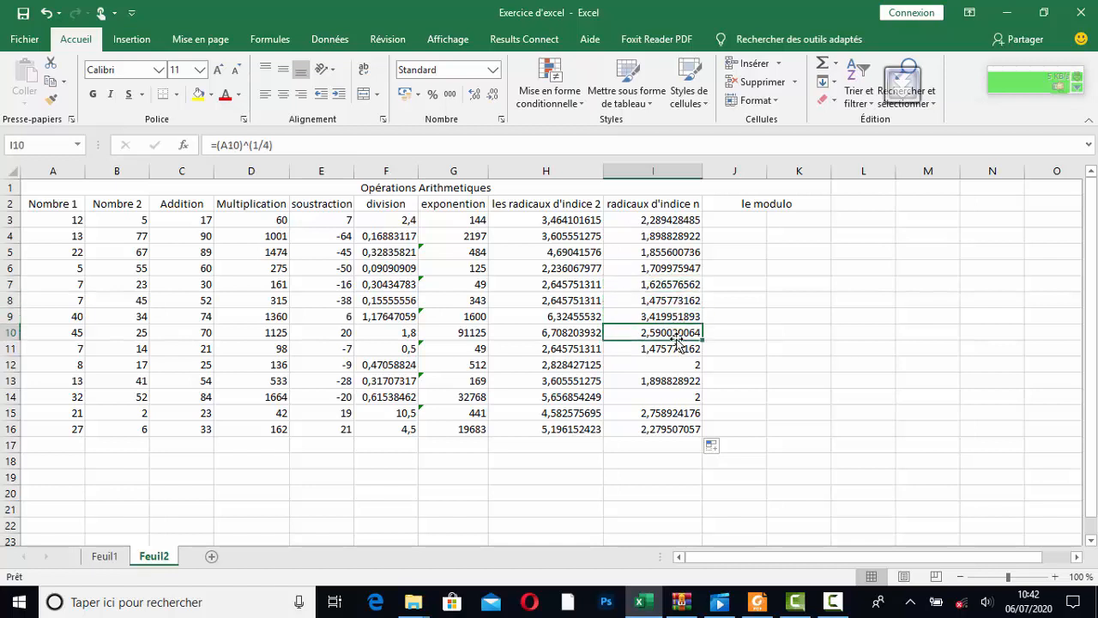
click(674, 348)
click(673, 364)
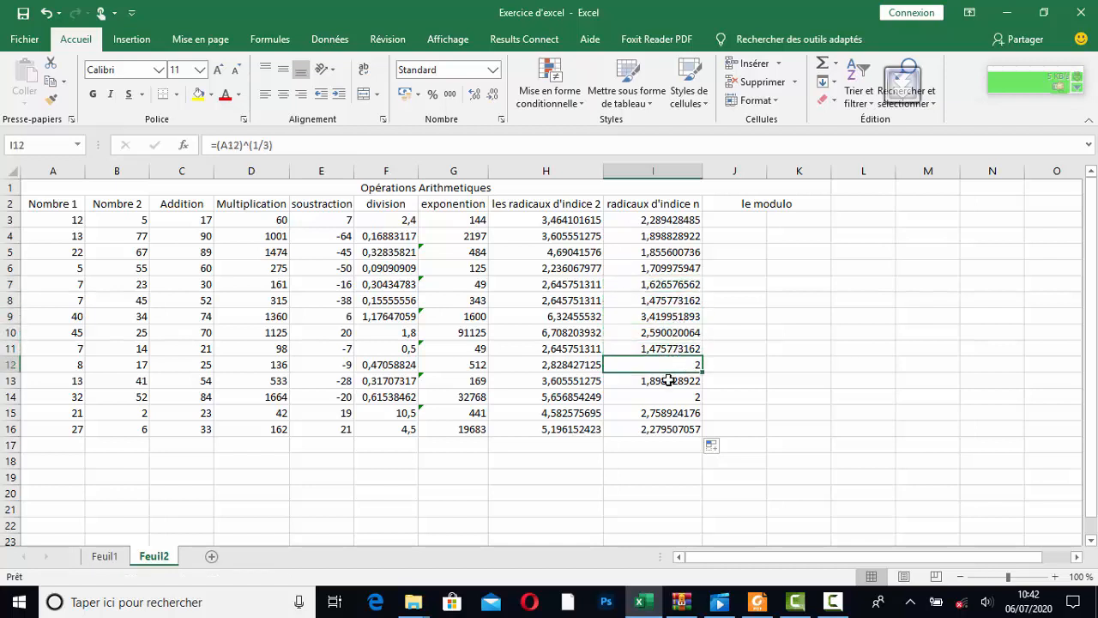
click(667, 383)
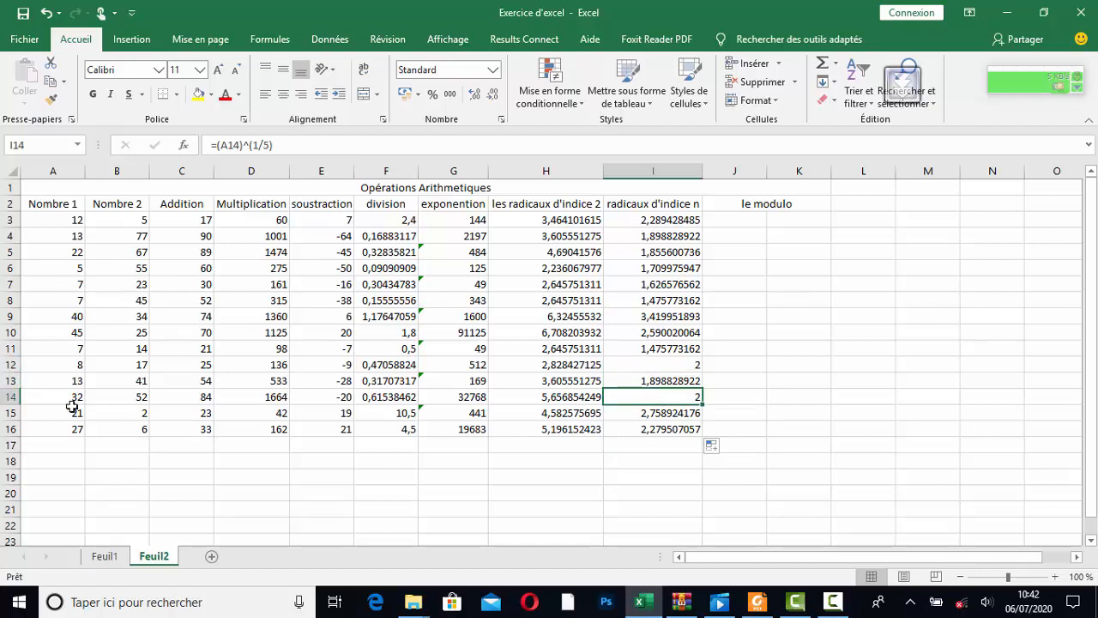
click(8, 396)
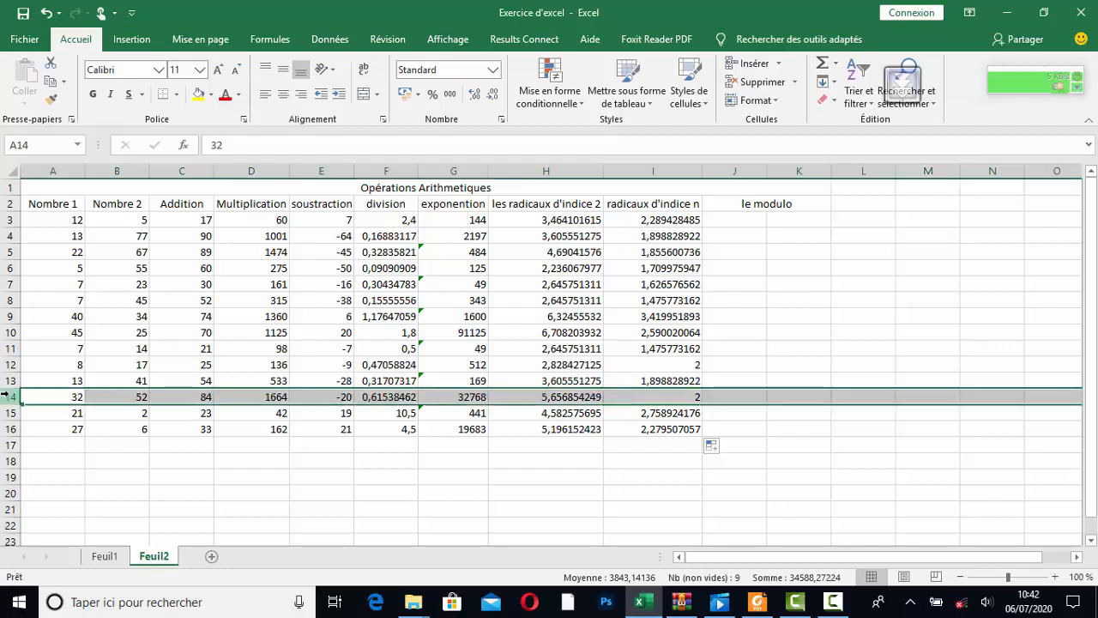
click(668, 397)
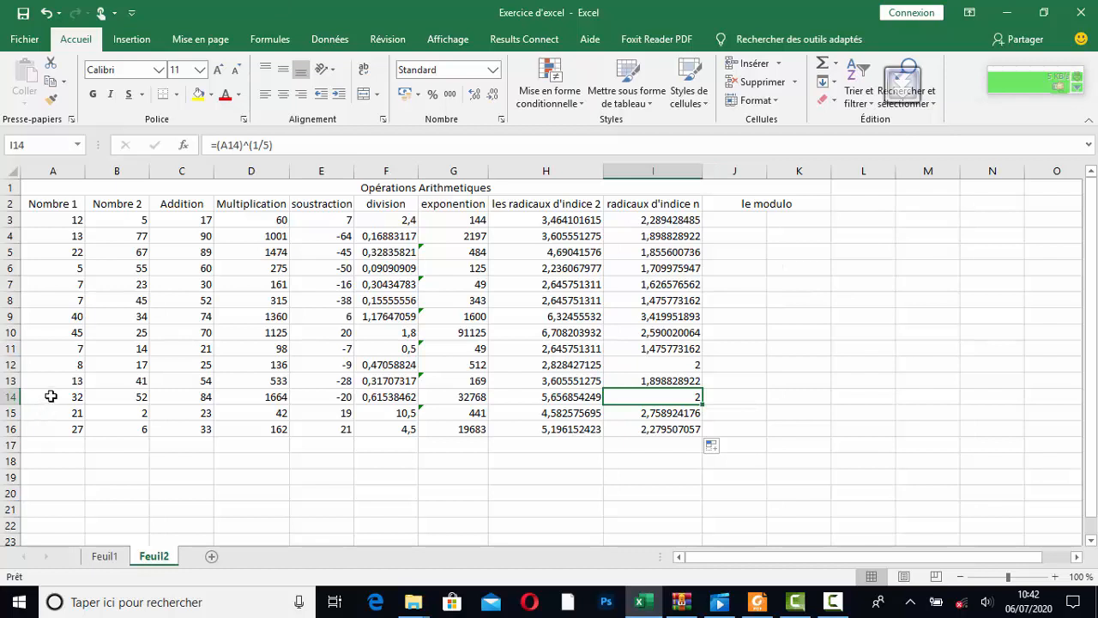
Enter the formula =MOD(A3;2) in J3 of the le modulo column and fill it down to J16
click(740, 222)
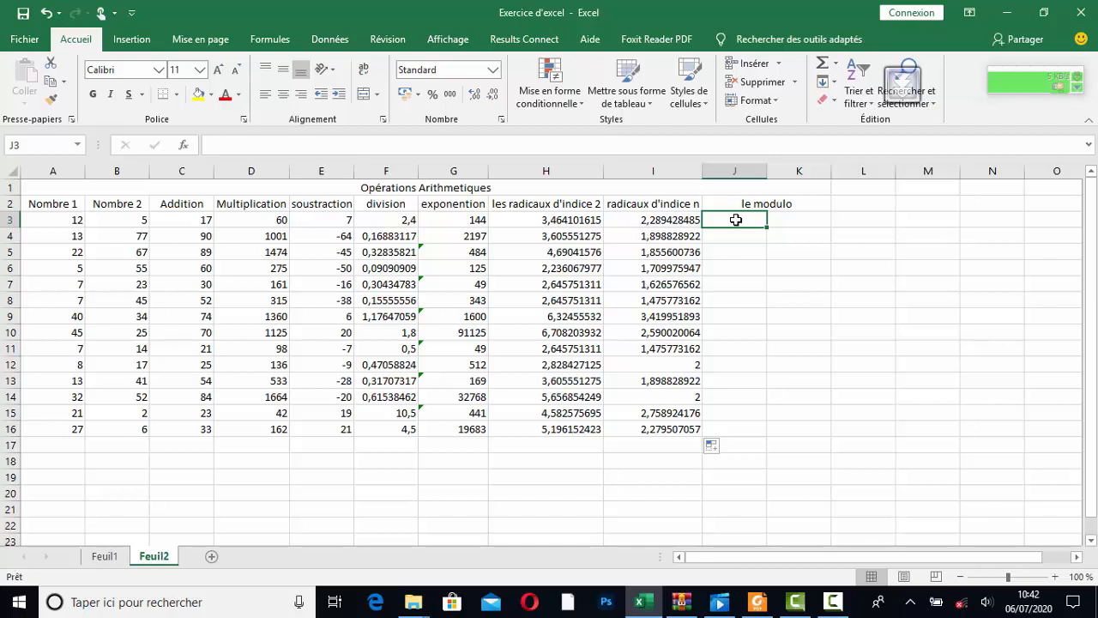
text(=)
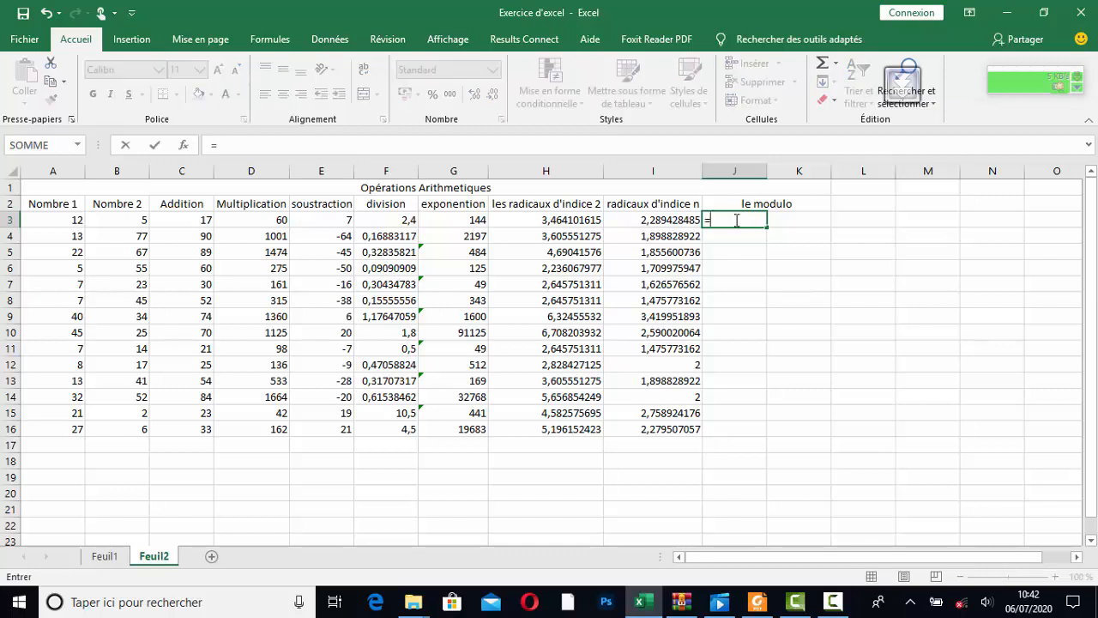
text(mo)
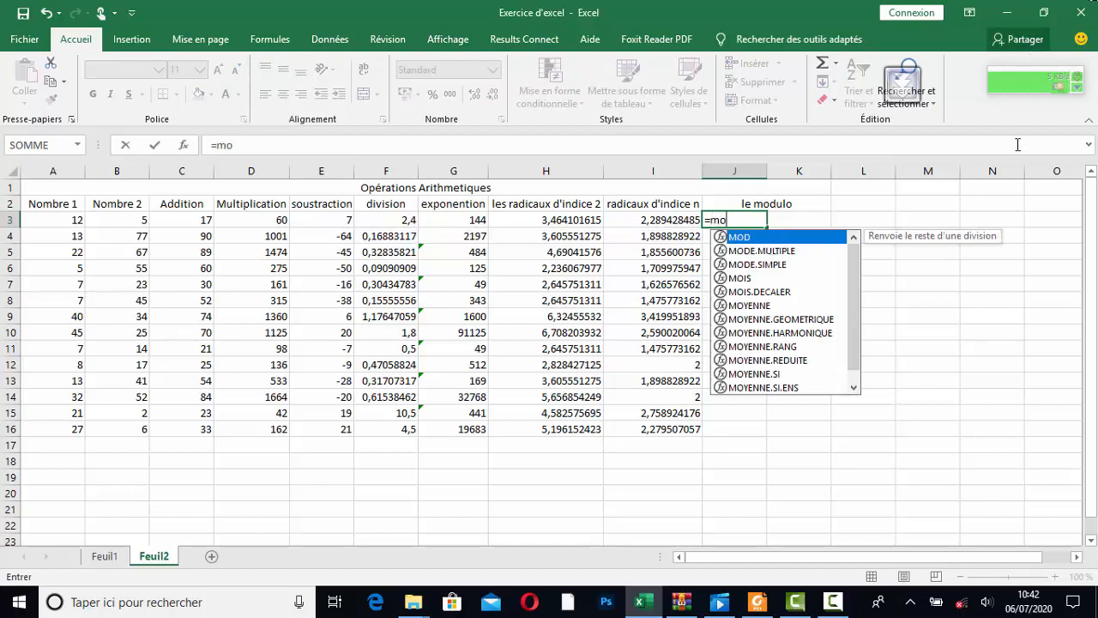
double_click(757, 237)
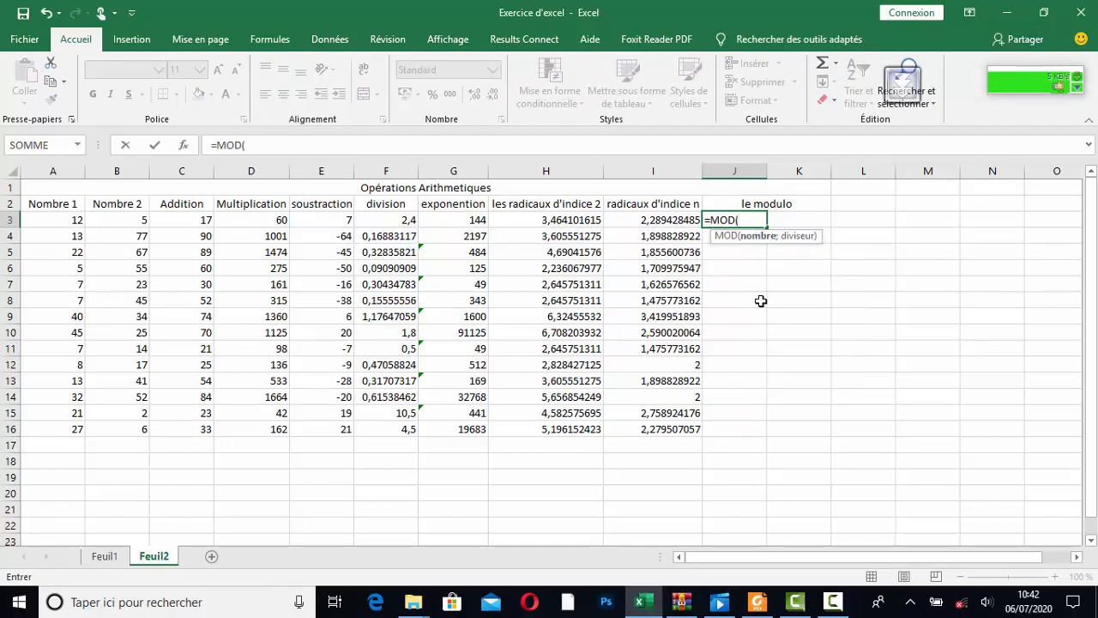
click(66, 217)
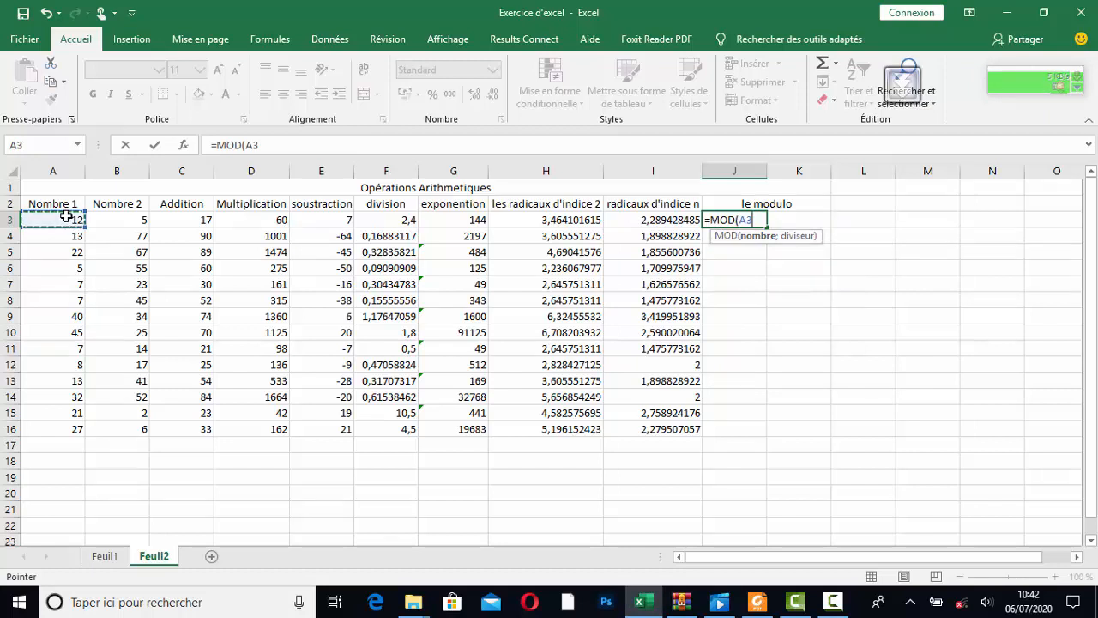
text(;é)
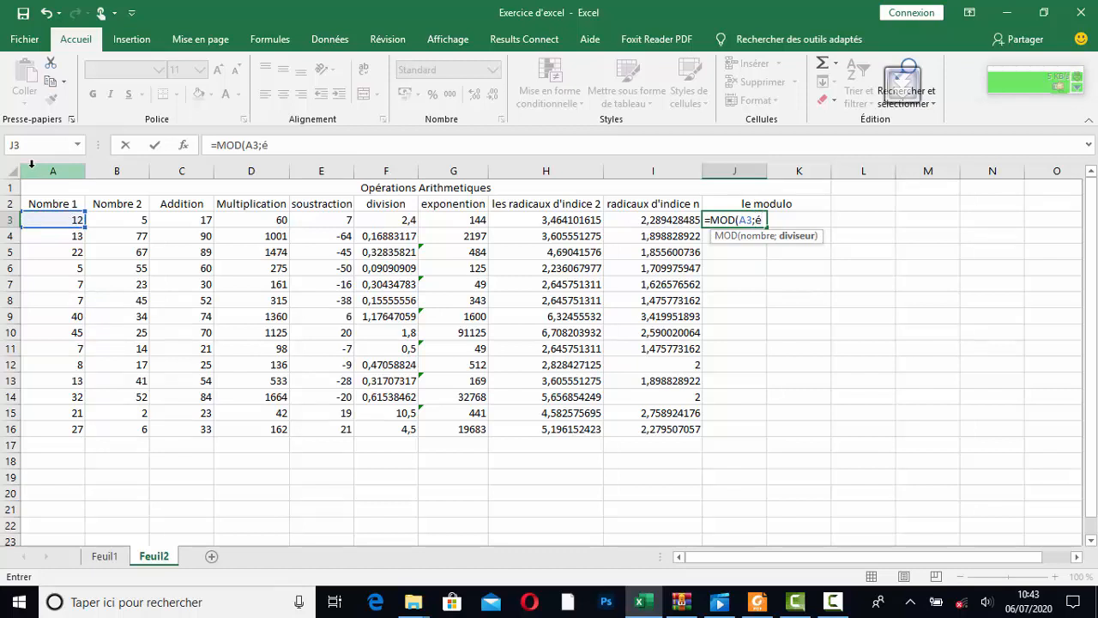
key(BackSpace)
text(2))
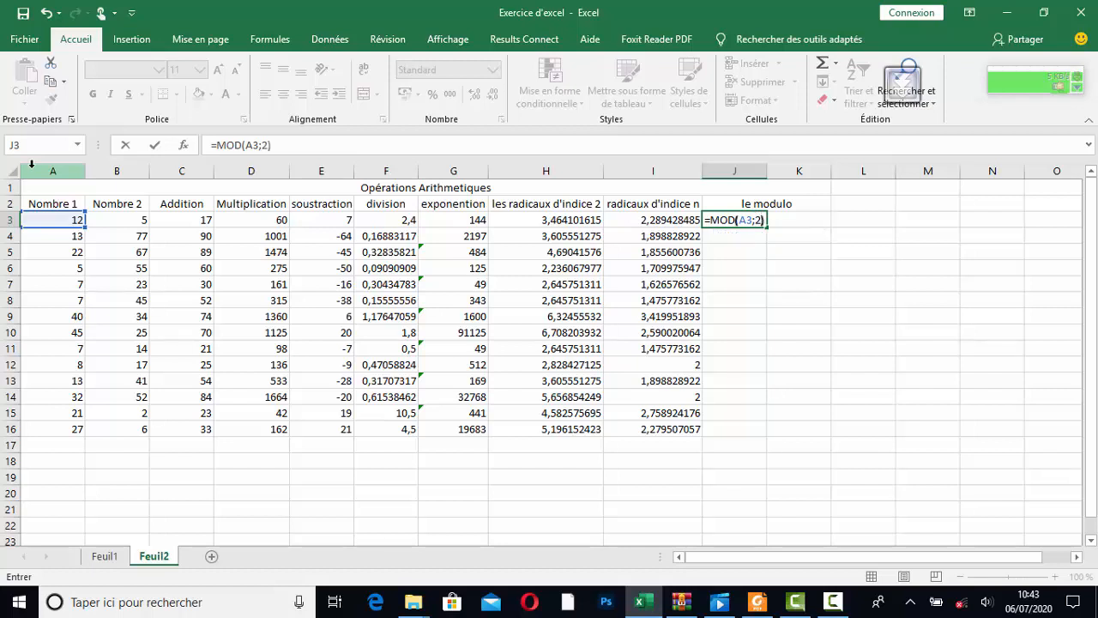
key(Return)
click(749, 218)
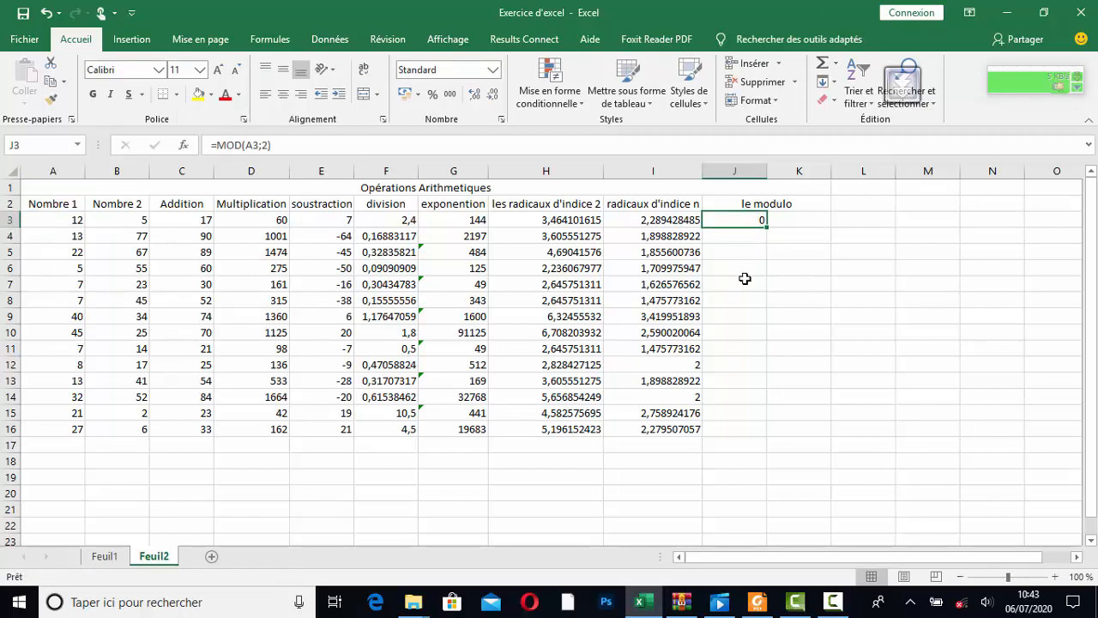
drag(767, 228, 772, 434)
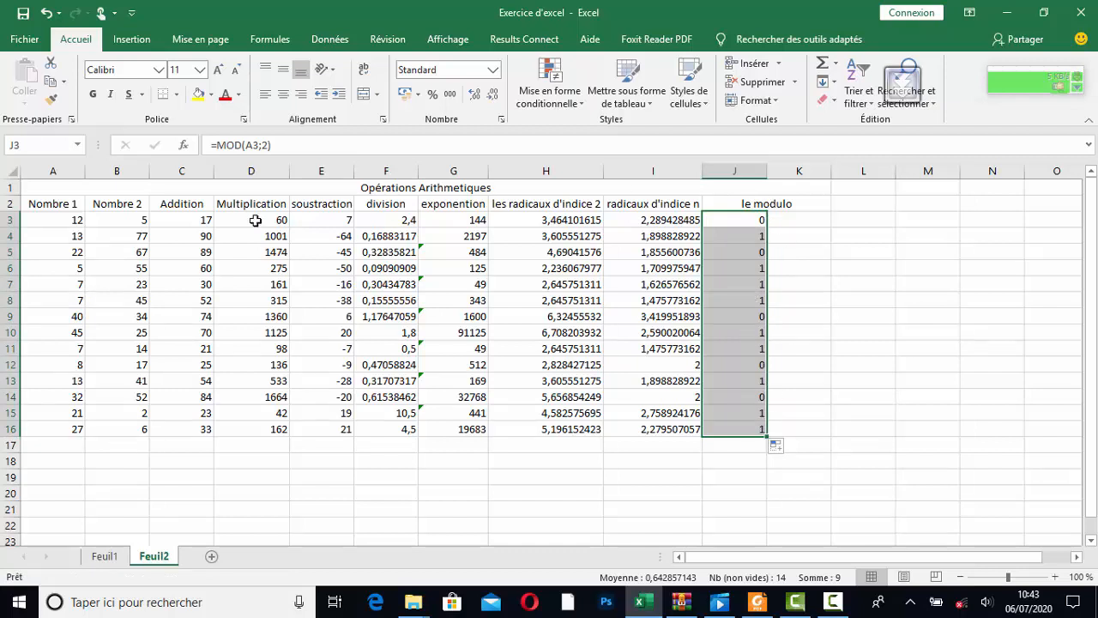
Change the Nombre 1 values to 23 in A5 and 9 in A6
click(70, 252)
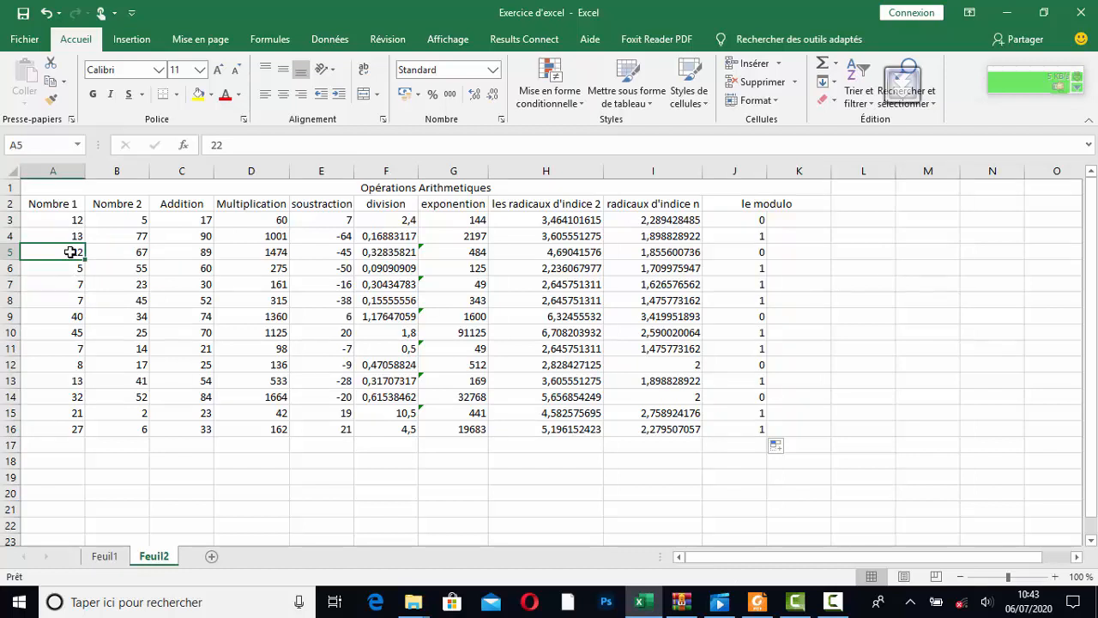
text(é")
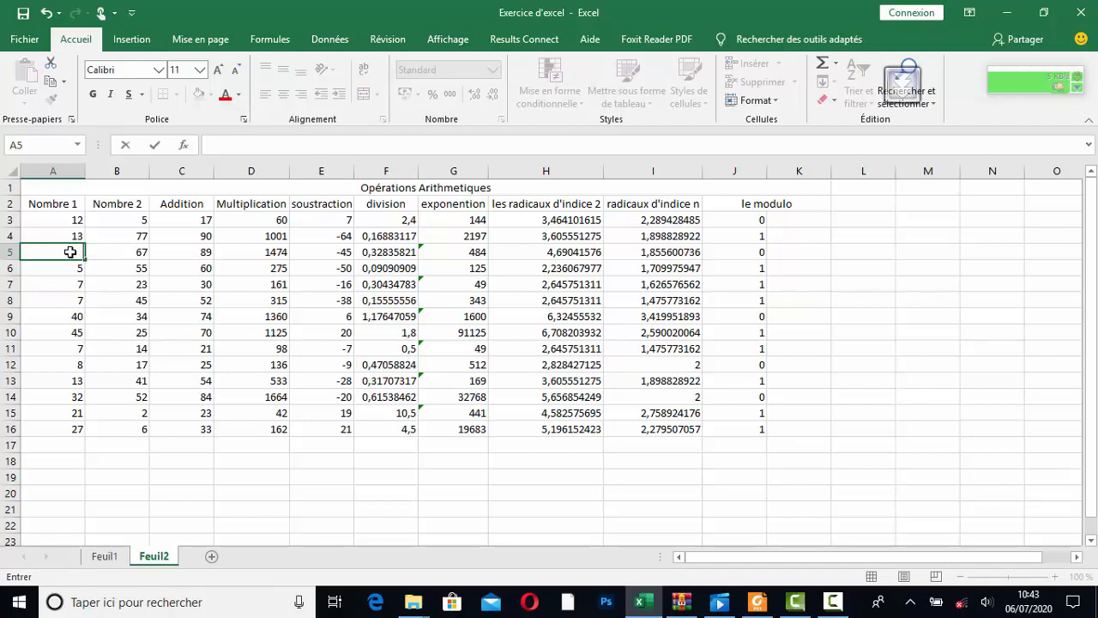
key(Return)
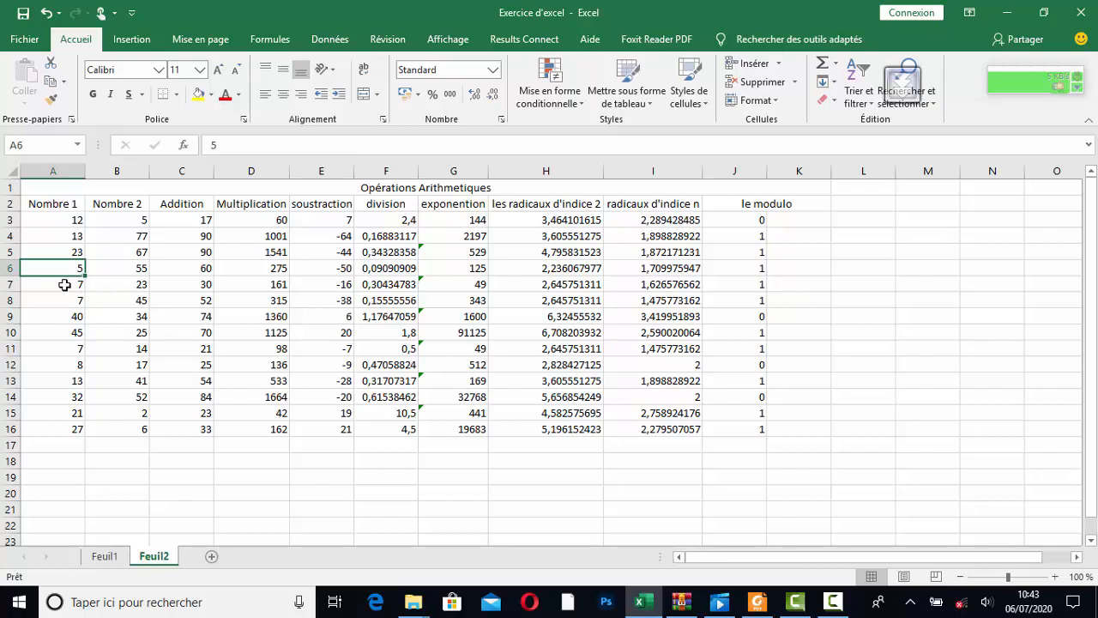
text(9)
key(Return)
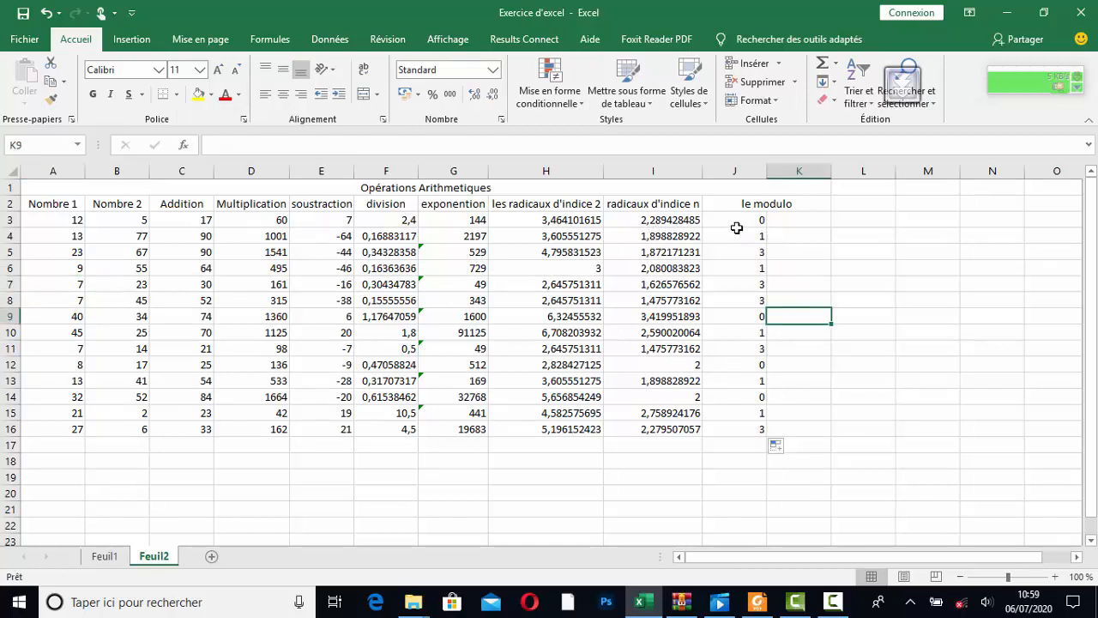
Inspect the modulo formulas in J3 and J5 to check which divisor they use
click(738, 222)
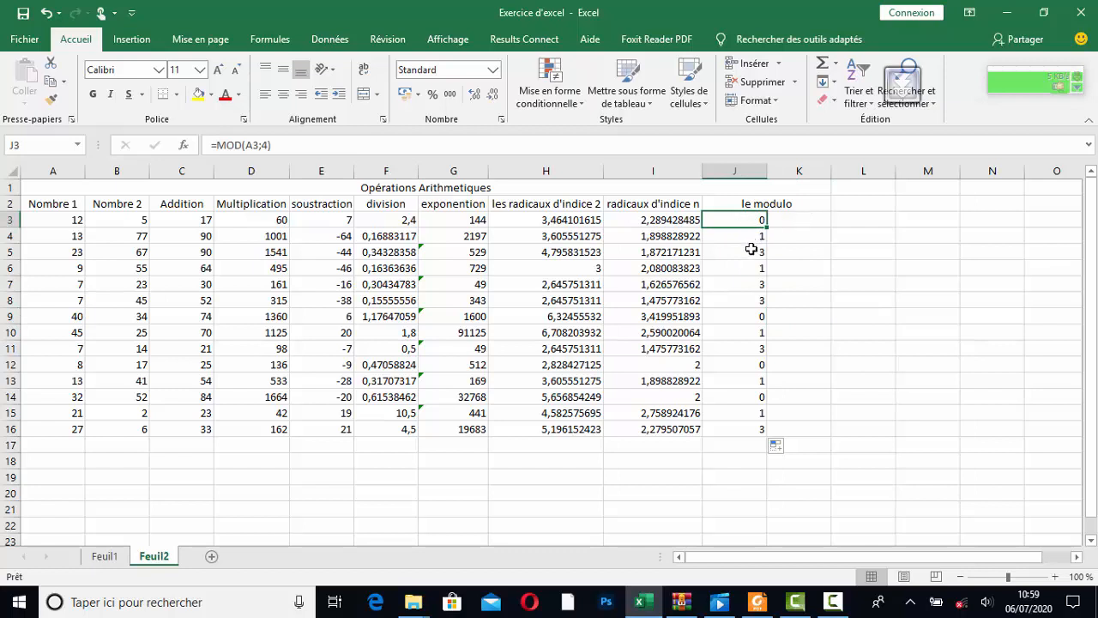
click(751, 249)
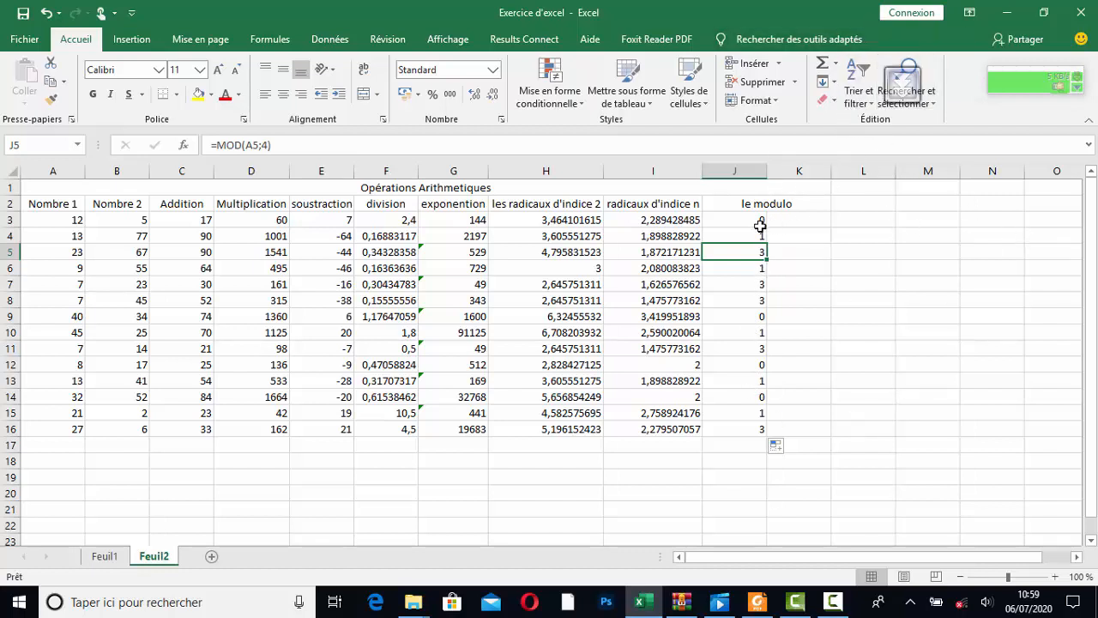
Enter the formula +MOD(A3;5) in K3, the second column under le modulo
click(796, 219)
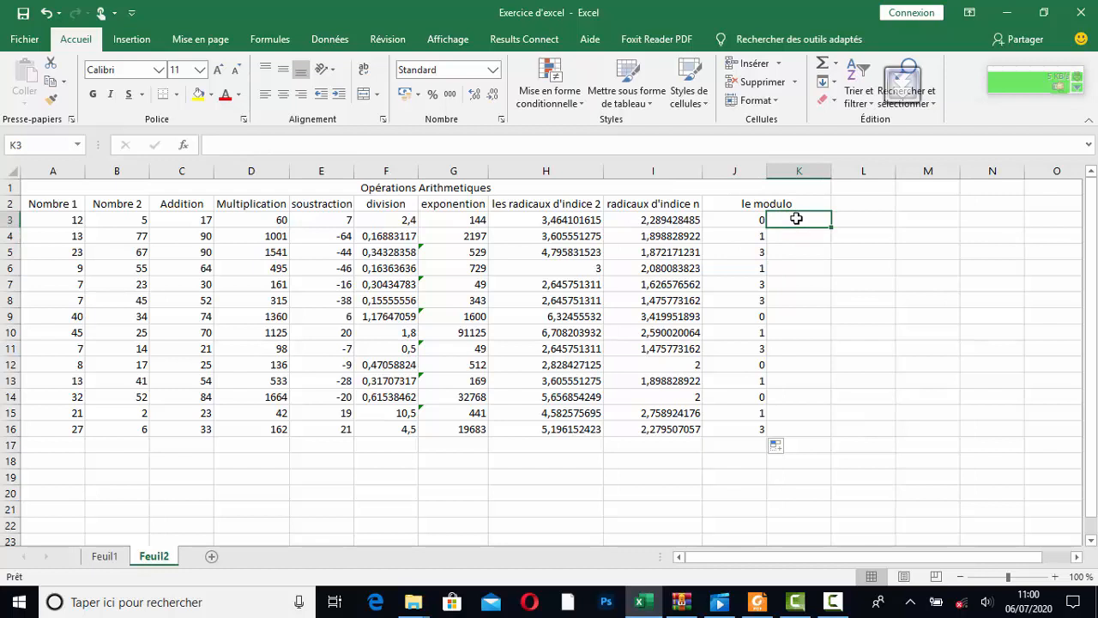
text(+)
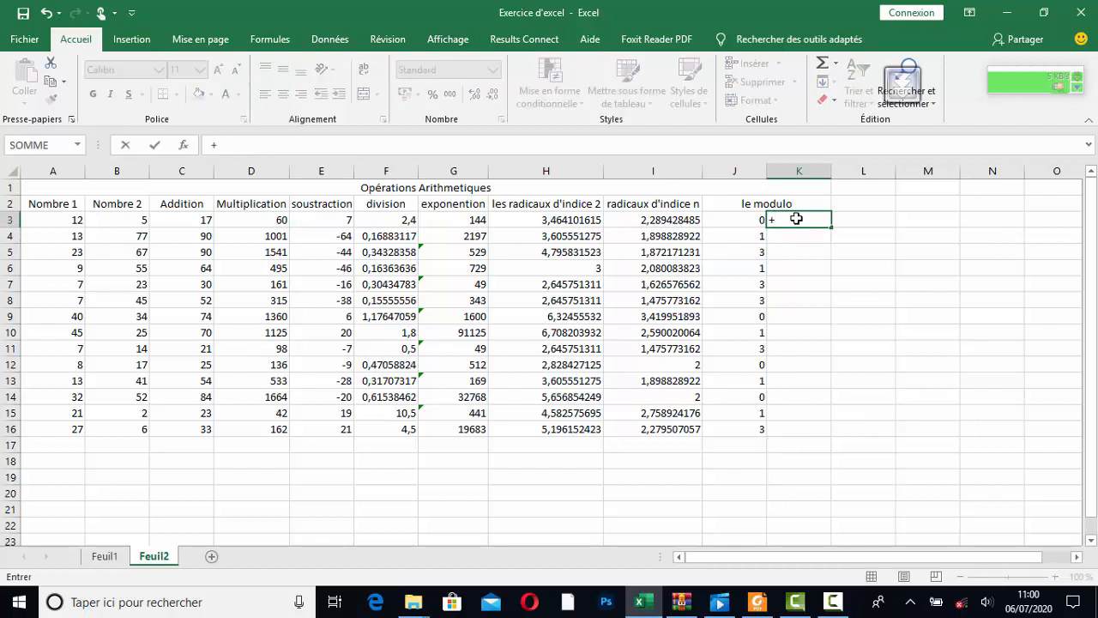
click(51, 218)
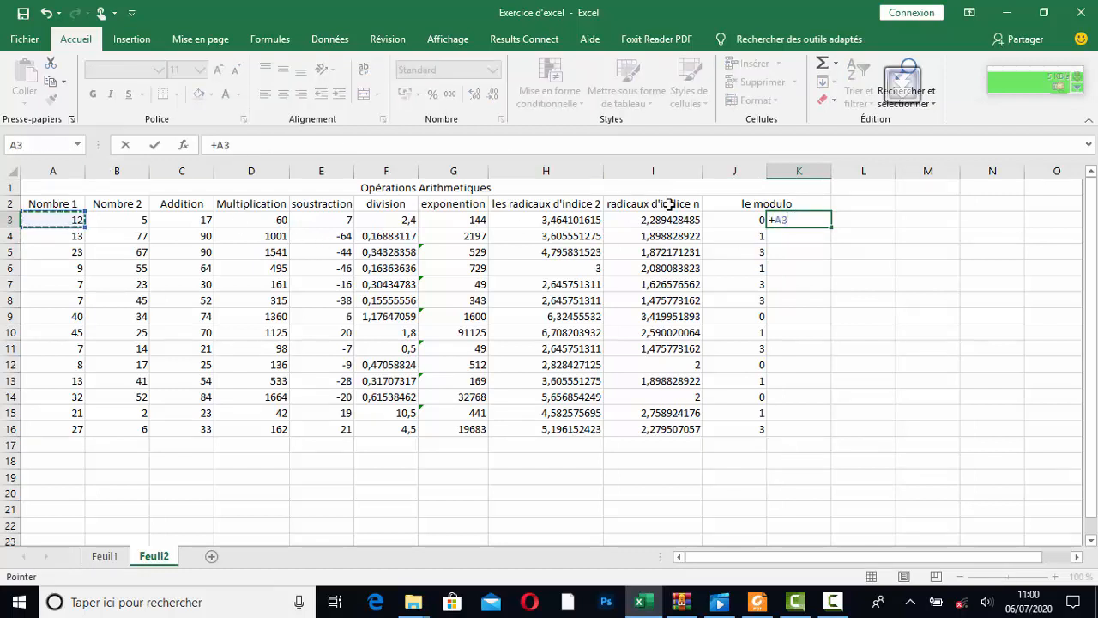
key(BackSpace)
key(BackSpace)
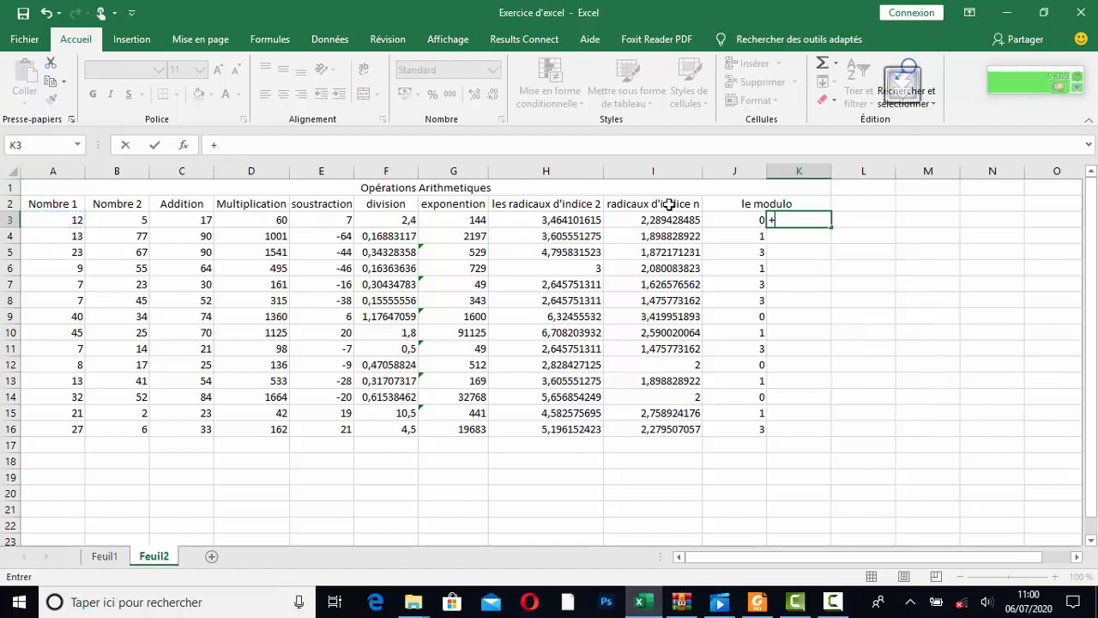
text(MO)
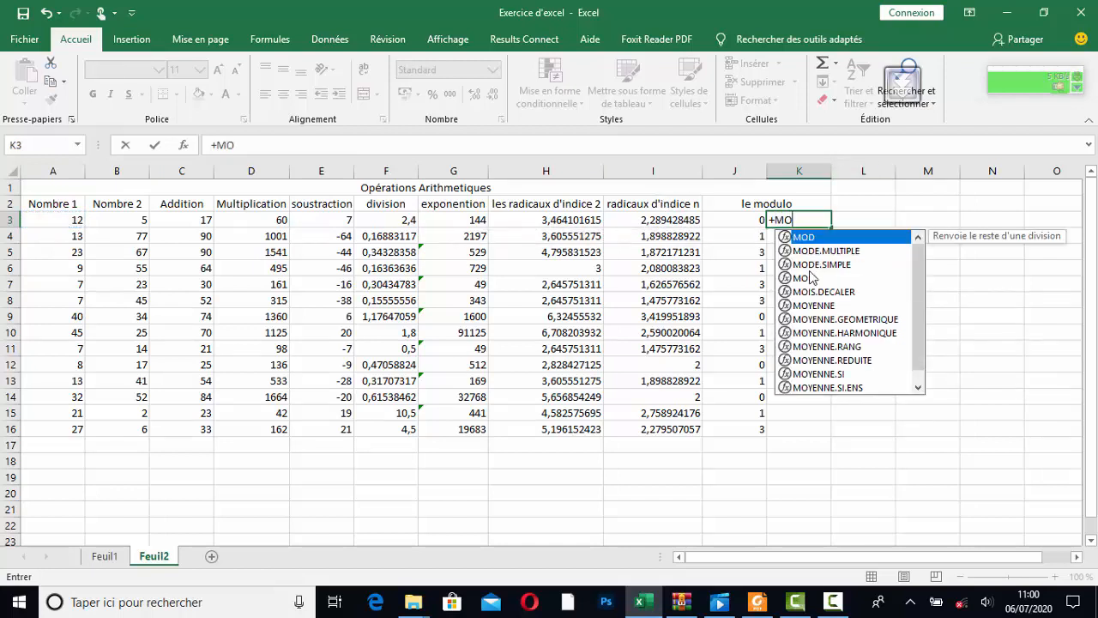
double_click(828, 237)
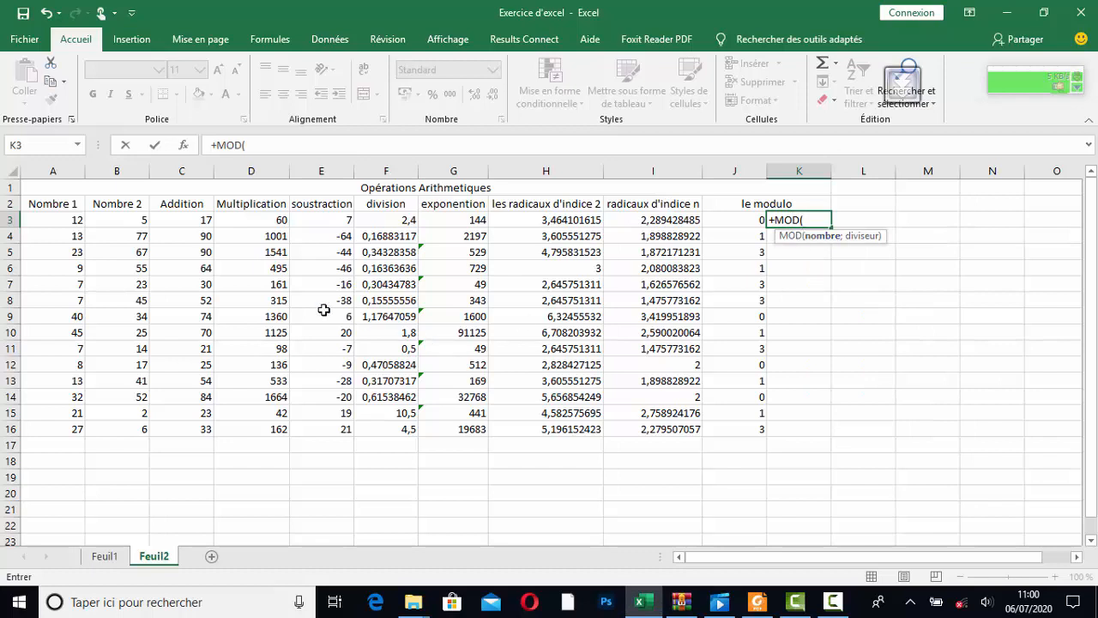
click(63, 221)
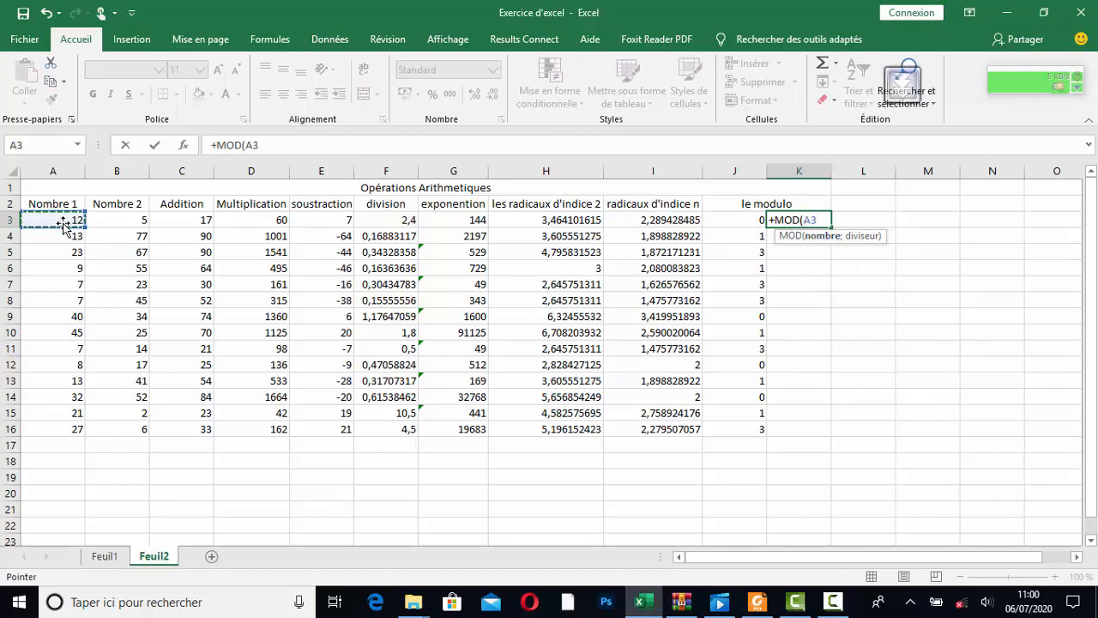
text(.)
text(;)
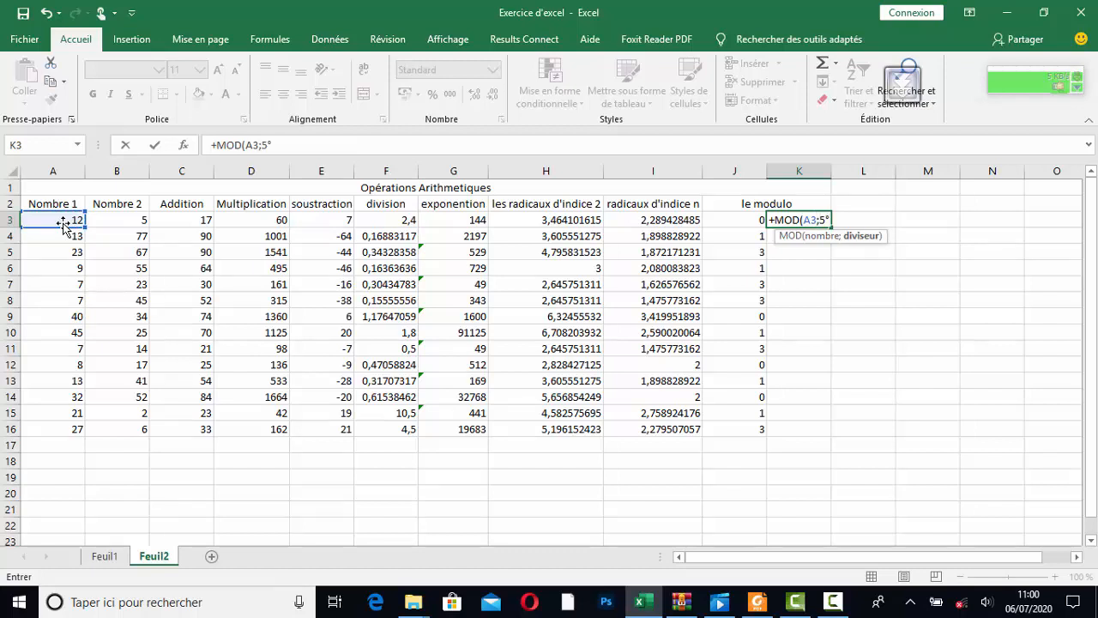
text(5))
key(Return)
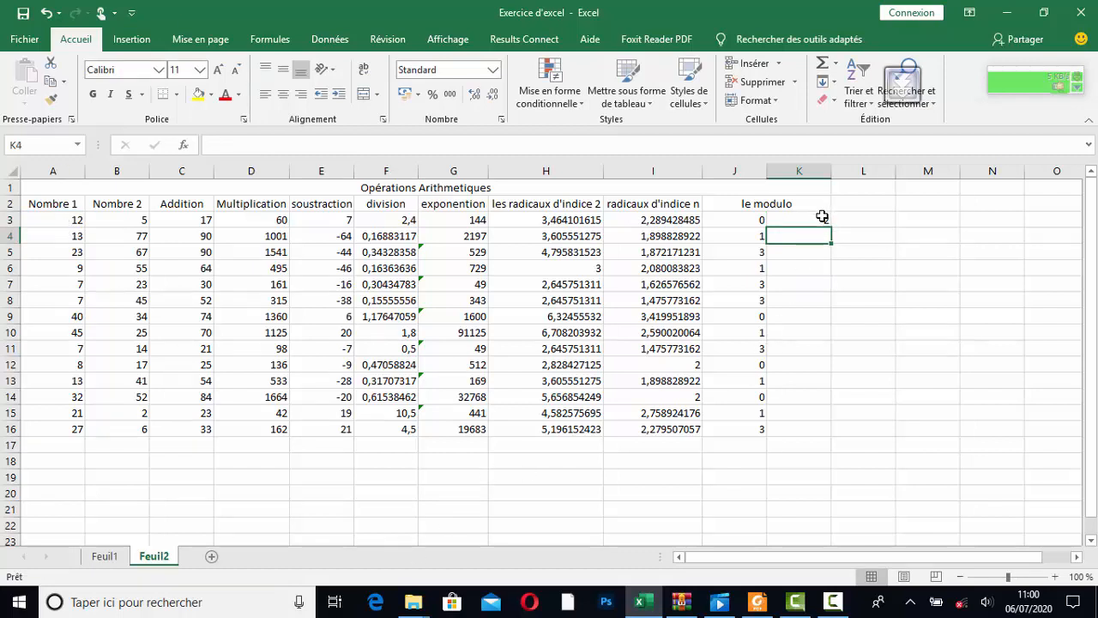
Fill the K3 modulo formula down to K16 and compare the results across row 6
click(824, 219)
drag(831, 244, 831, 438)
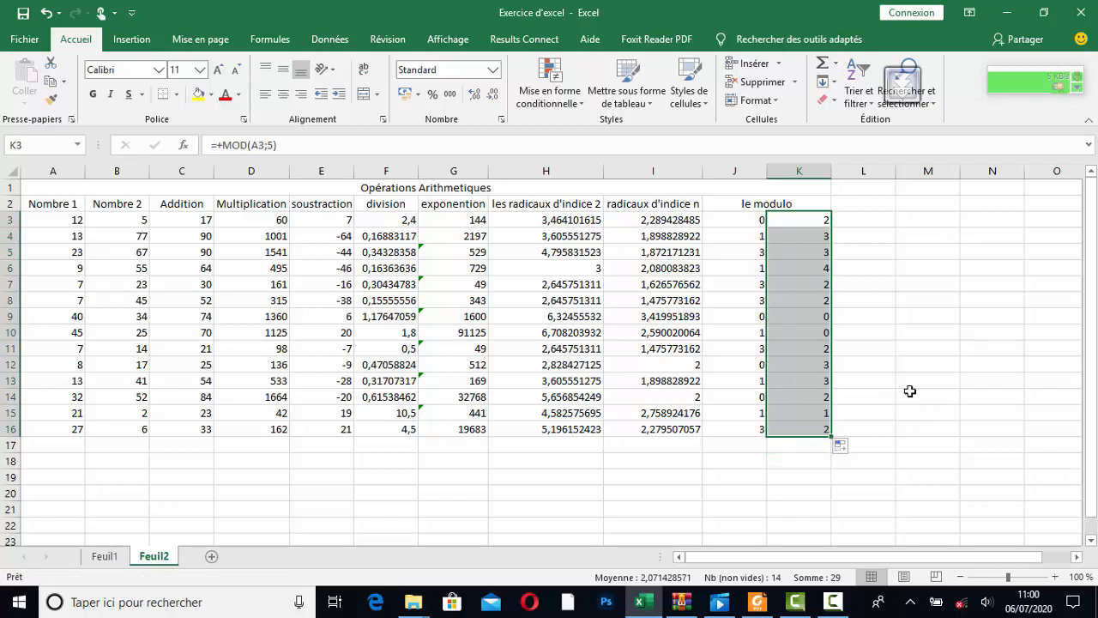
click(775, 270)
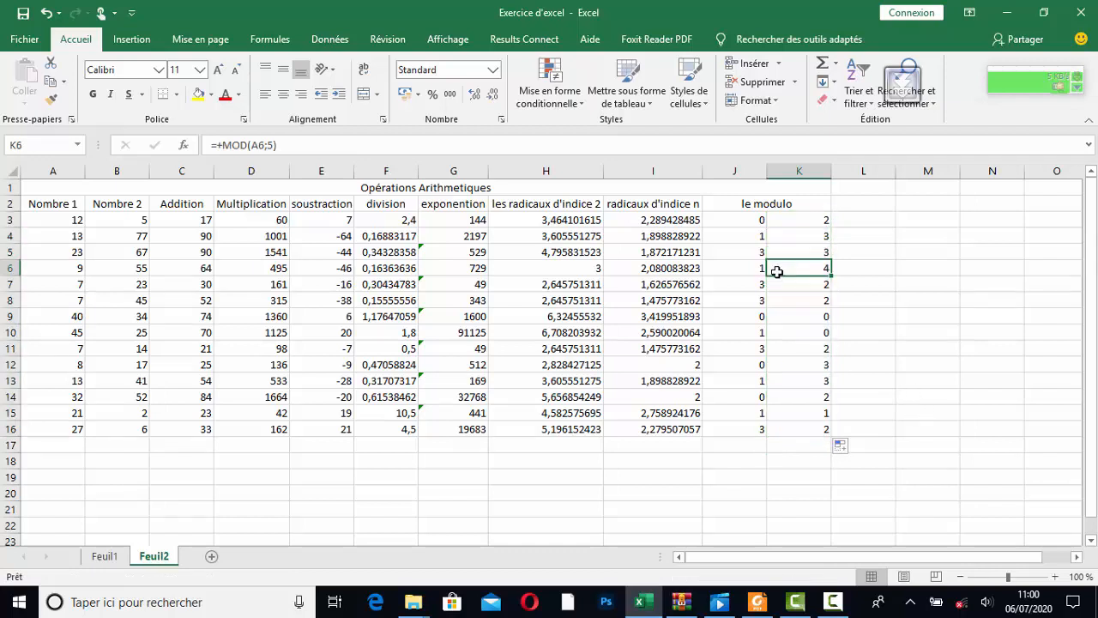
click(11, 268)
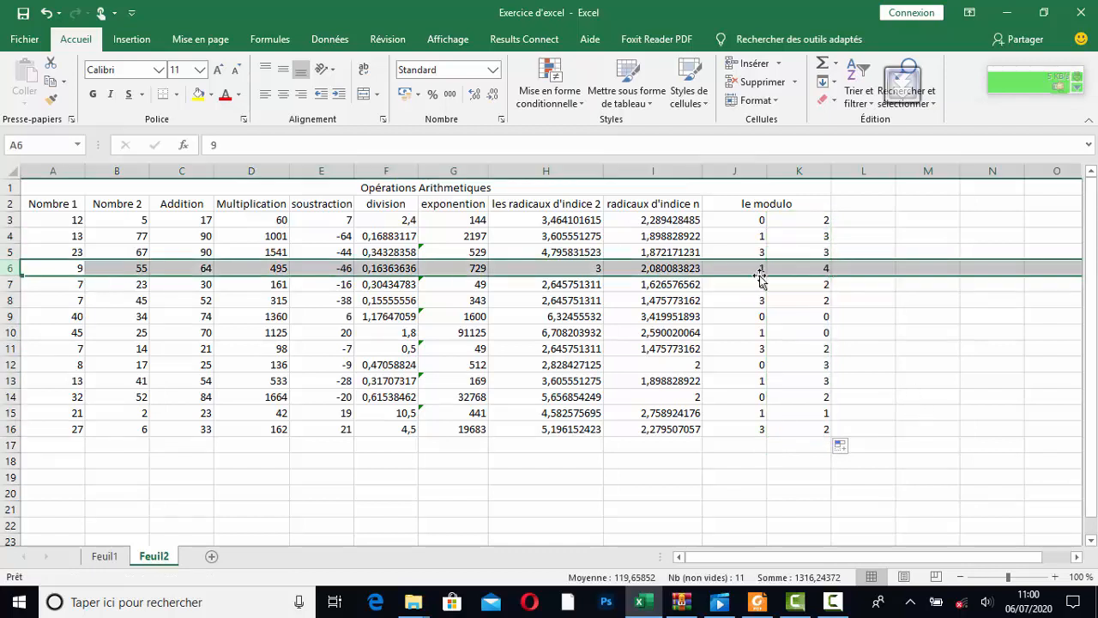
click(864, 328)
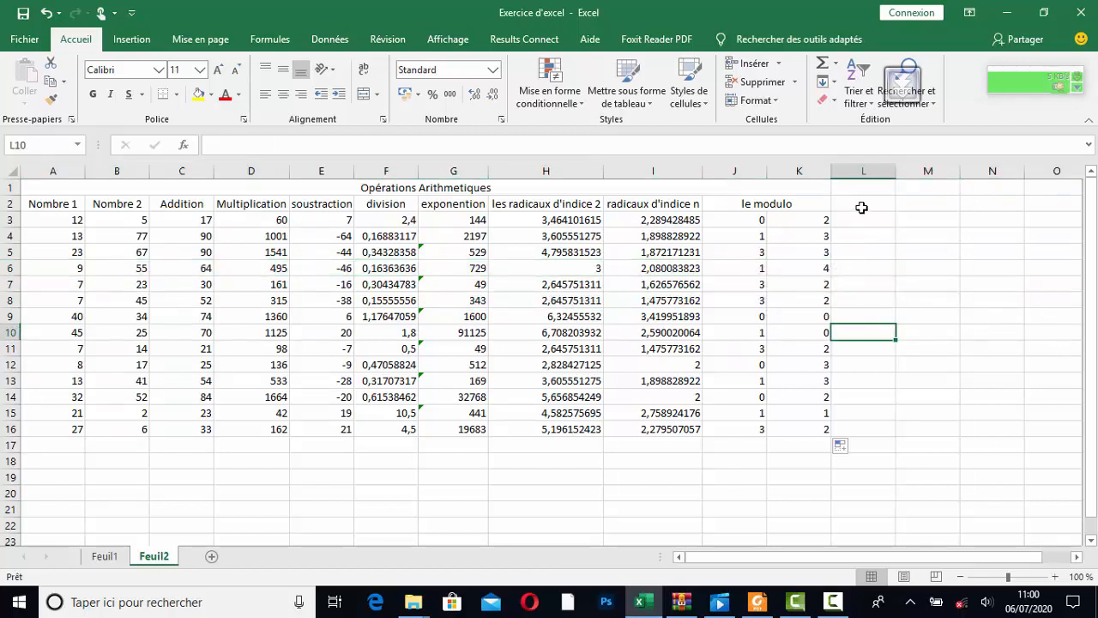
Add the column header PPCM in L2
click(866, 204)
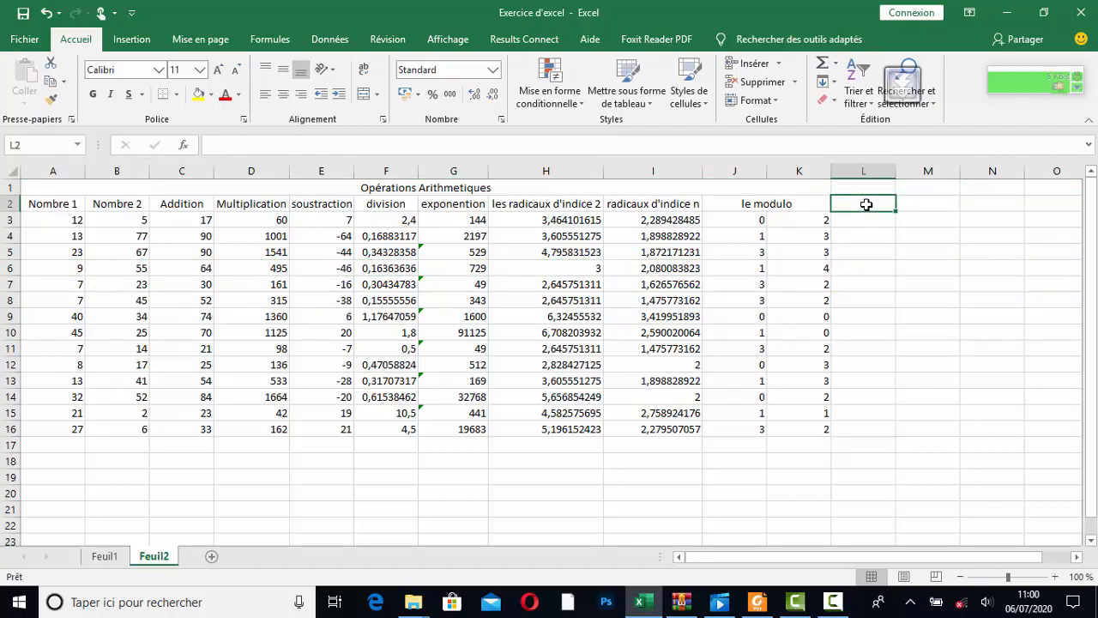
text(pp)
key(BackSpace)
key(BackSpace)
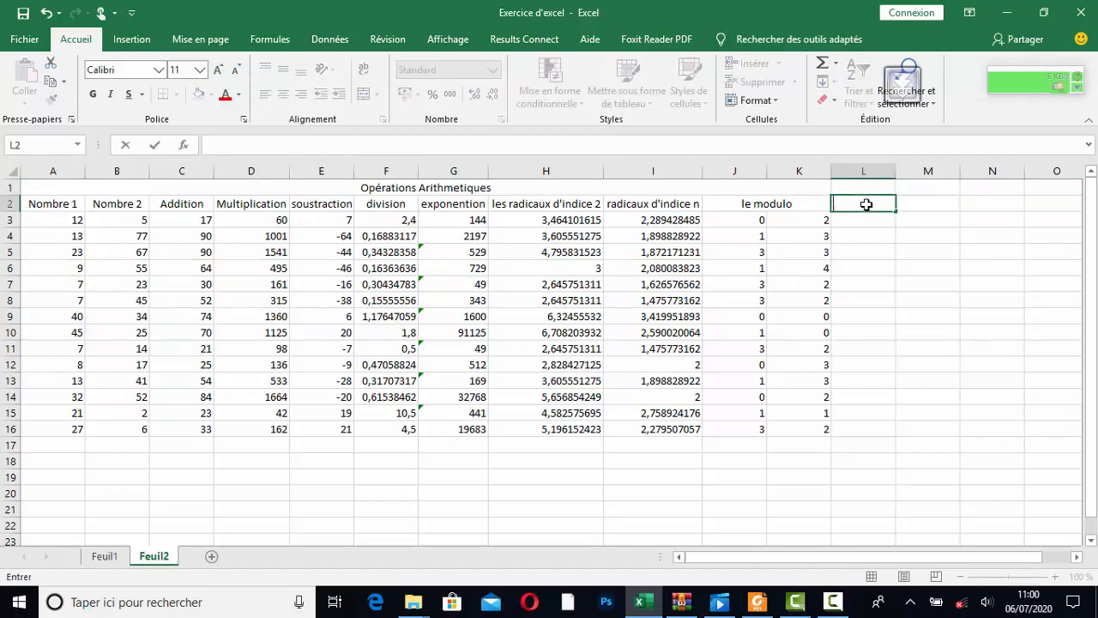
text(PPCM)
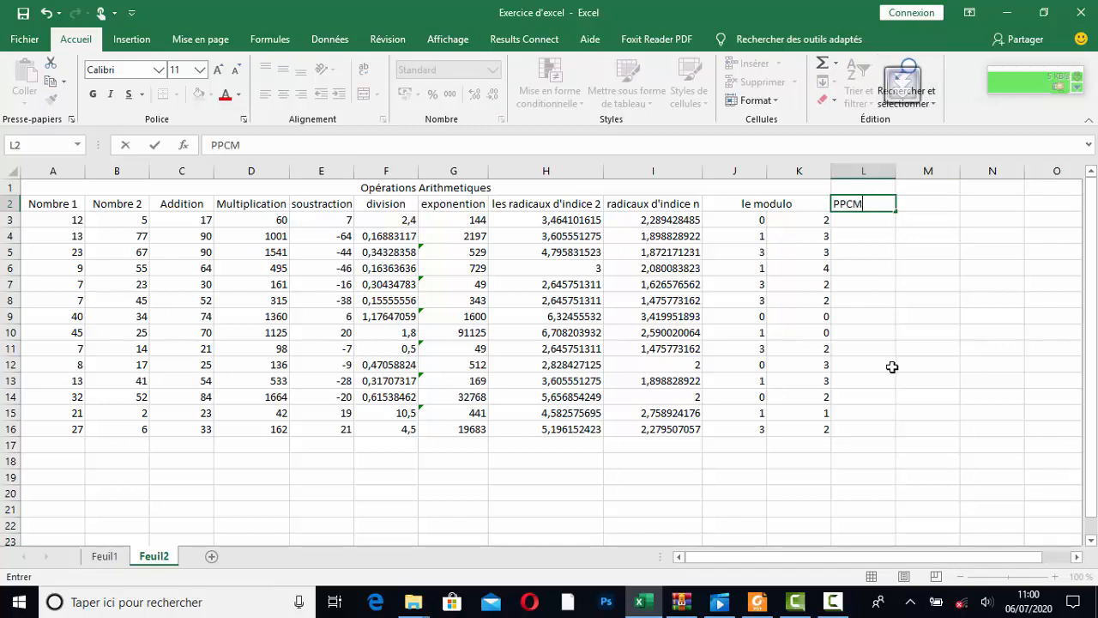
Enter the formula +PPCM(A3:A16) in L3 to compute the least common multiple of the Nombre 1 column
click(876, 221)
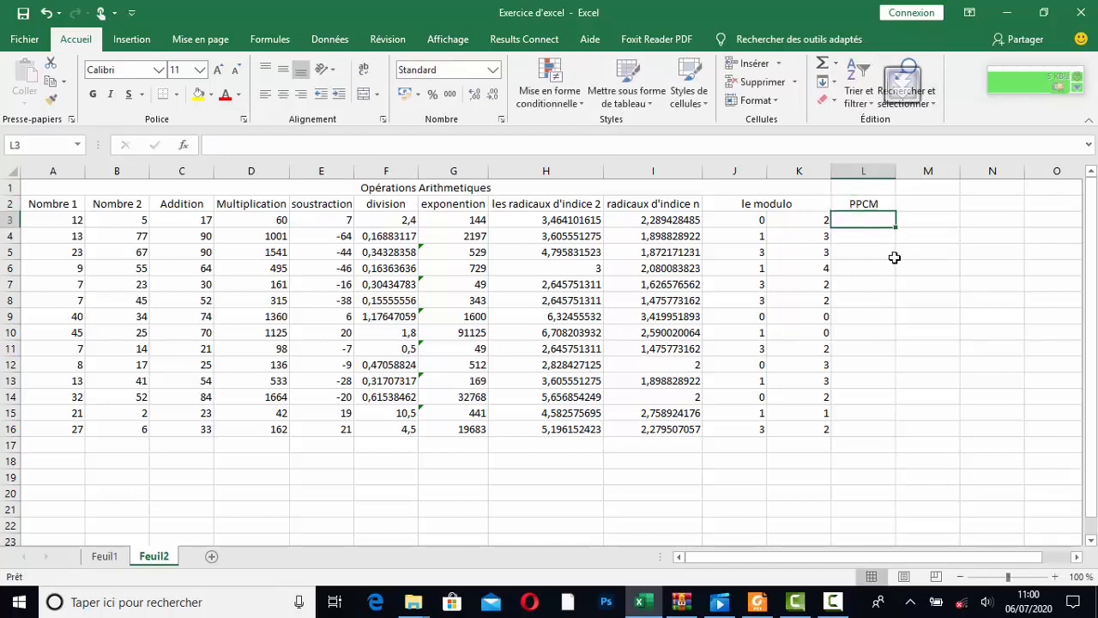
text(+PP)
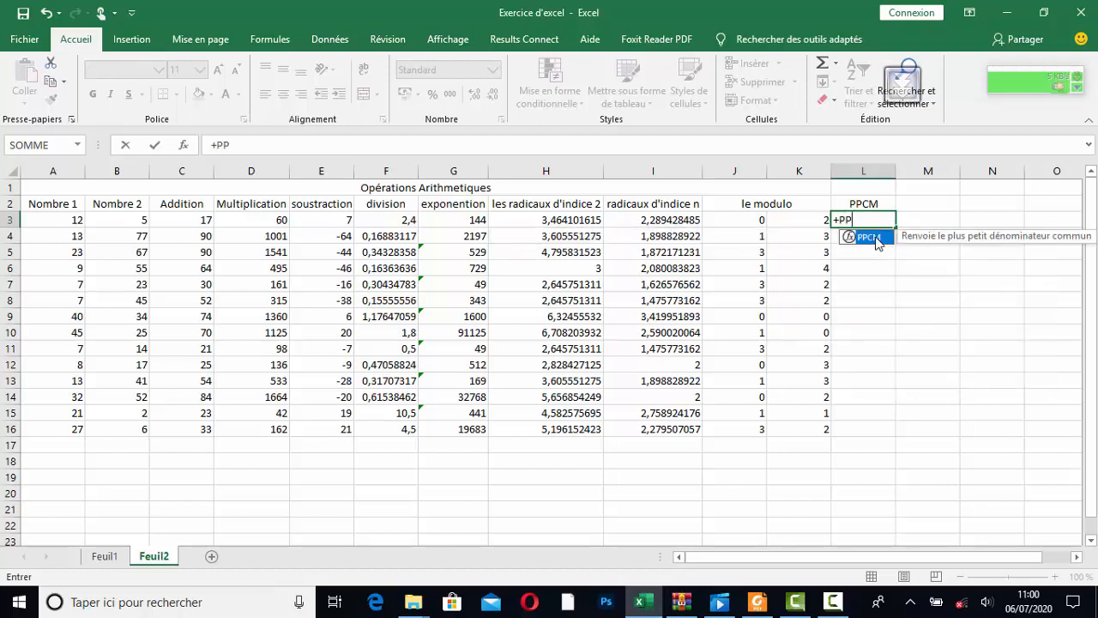
double_click(875, 238)
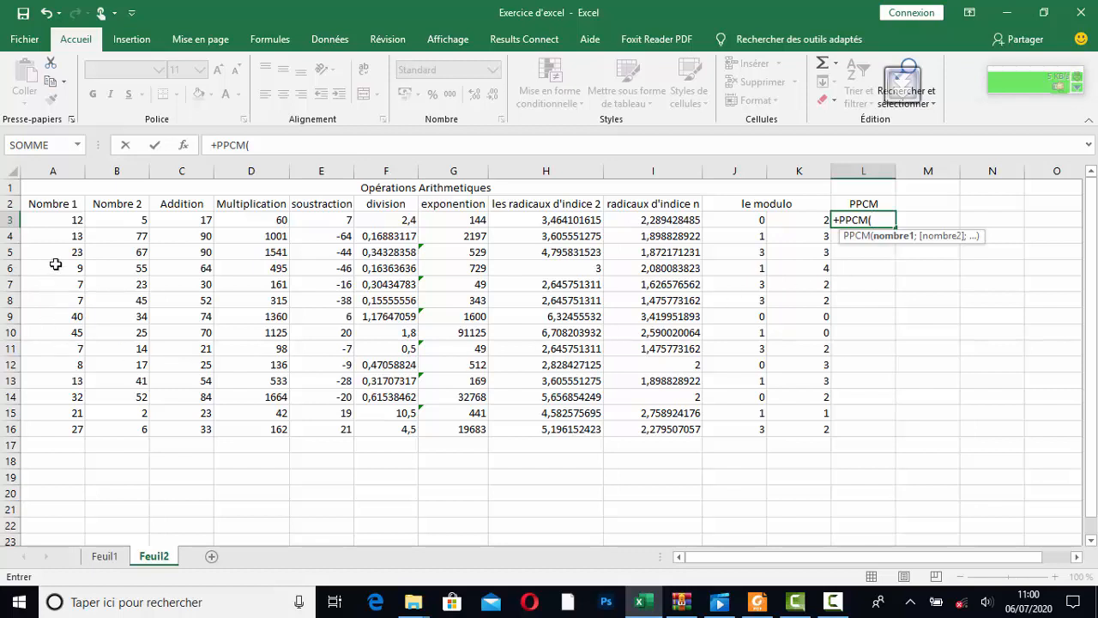
drag(68, 220, 49, 426)
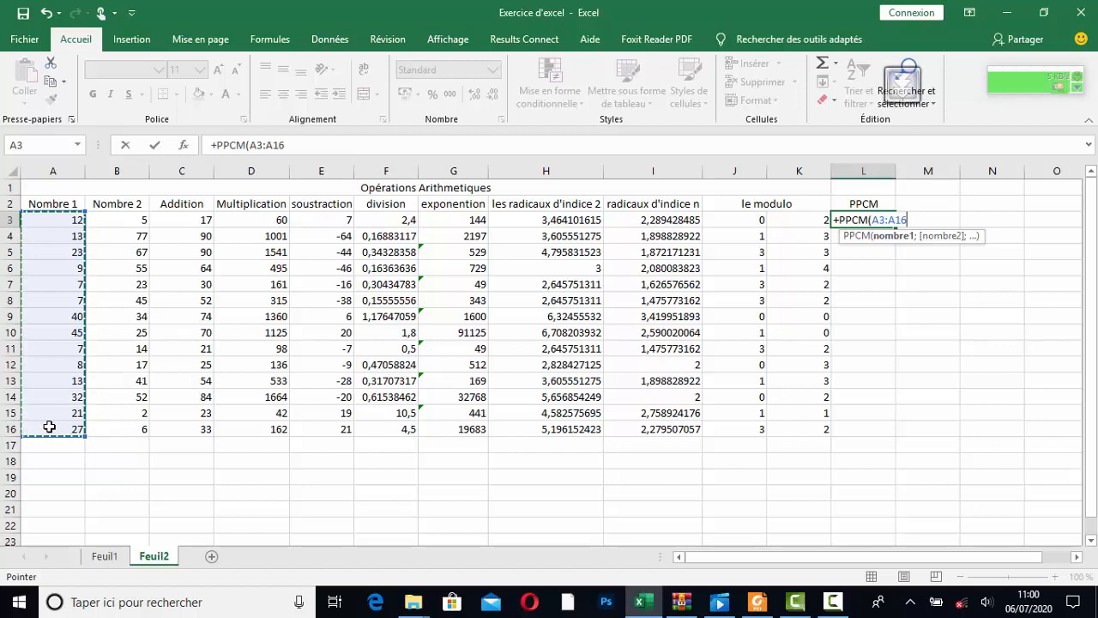
text(°)
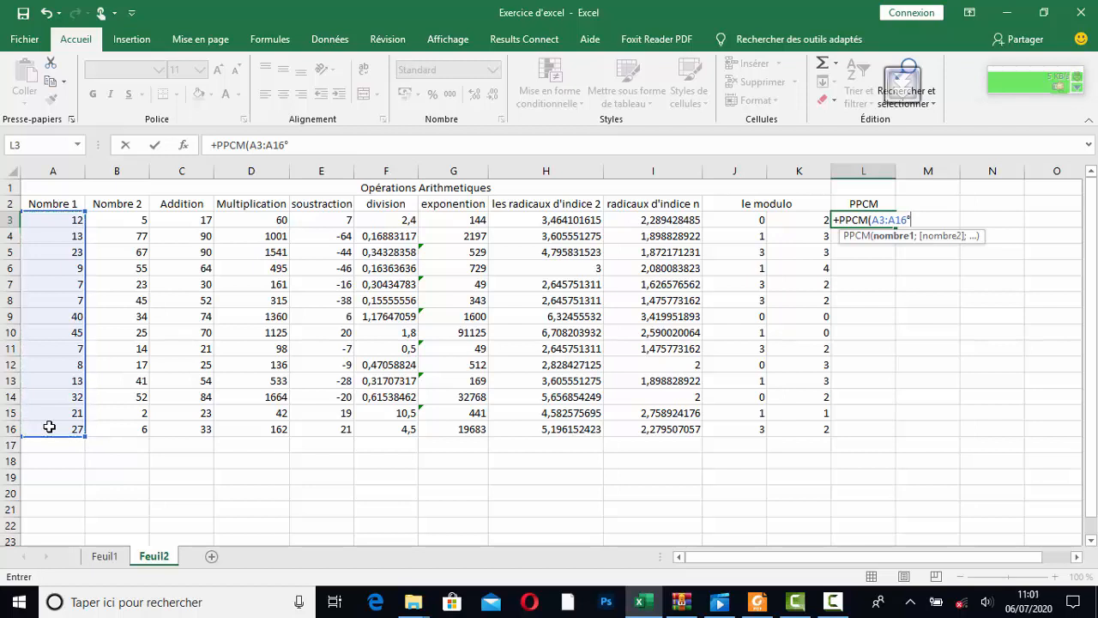
key(BackSpace)
text())
key(Return)
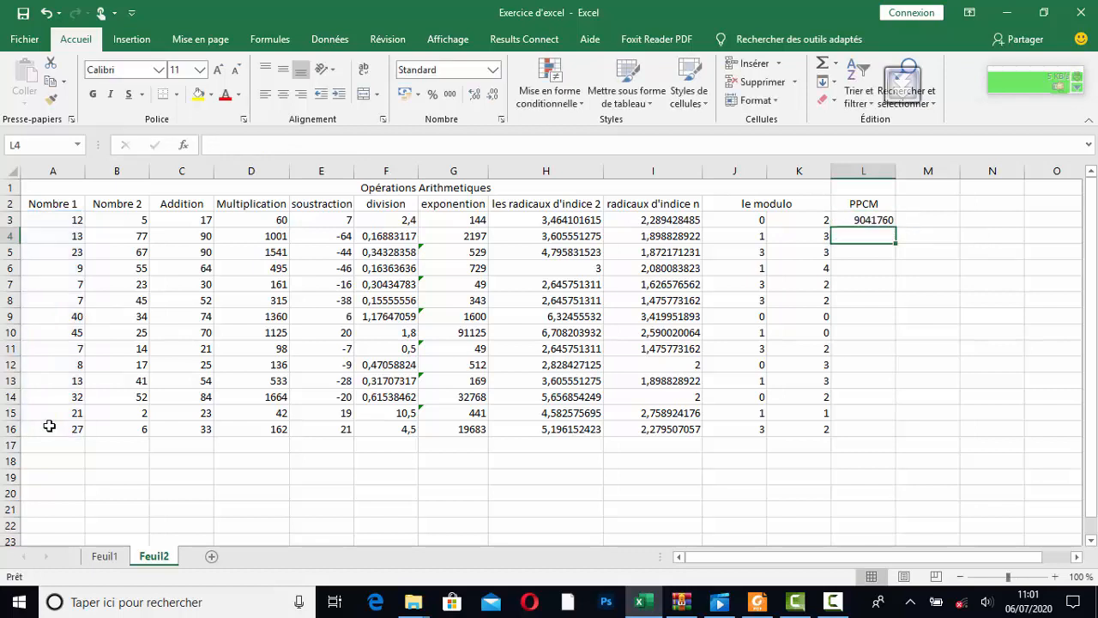
Add the column header PGCD in M2, beside PPCM
click(916, 203)
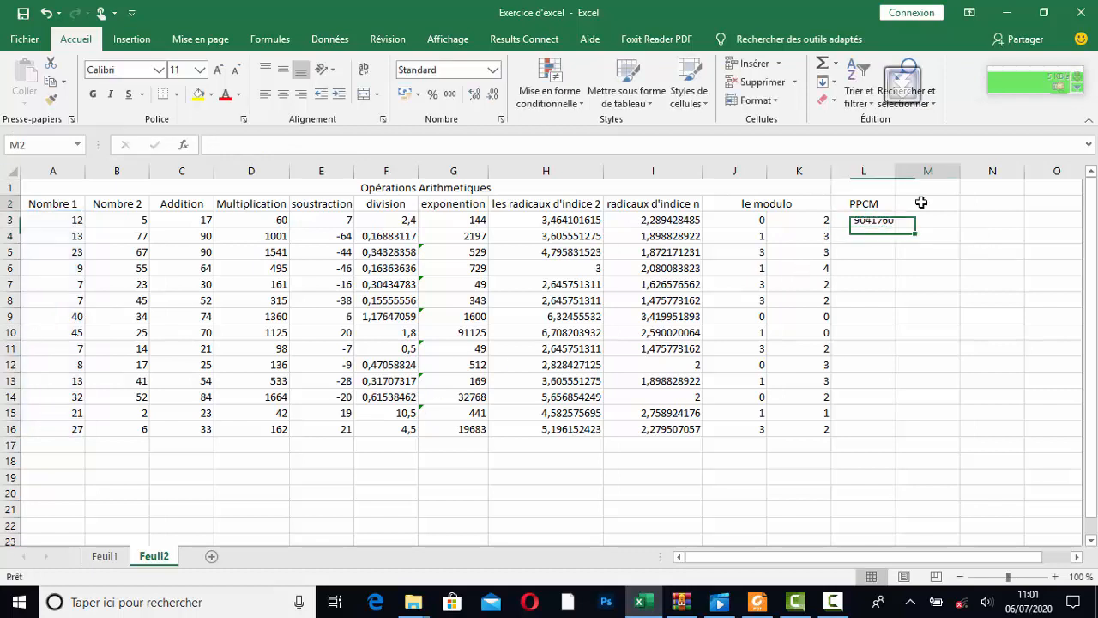
text(pp)
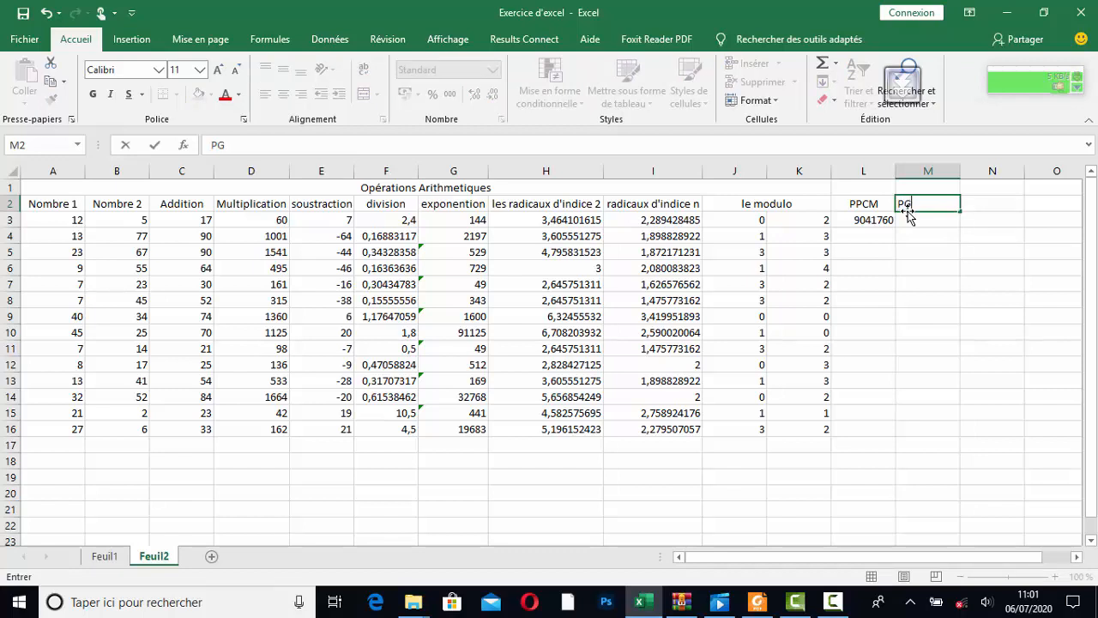
text(CD)
key(Return)
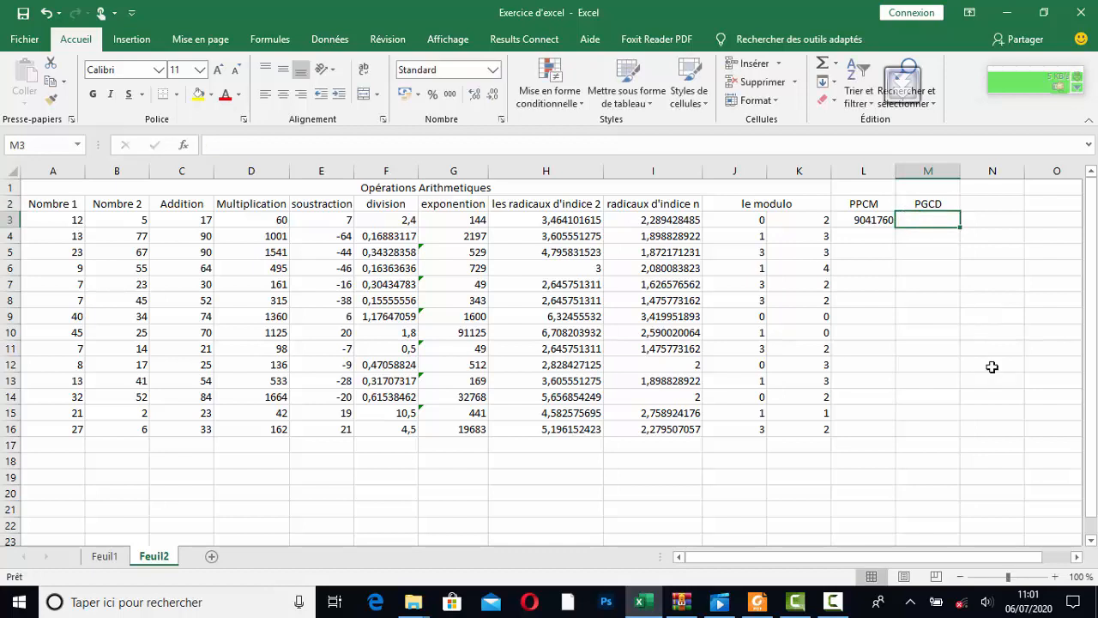
text(+)
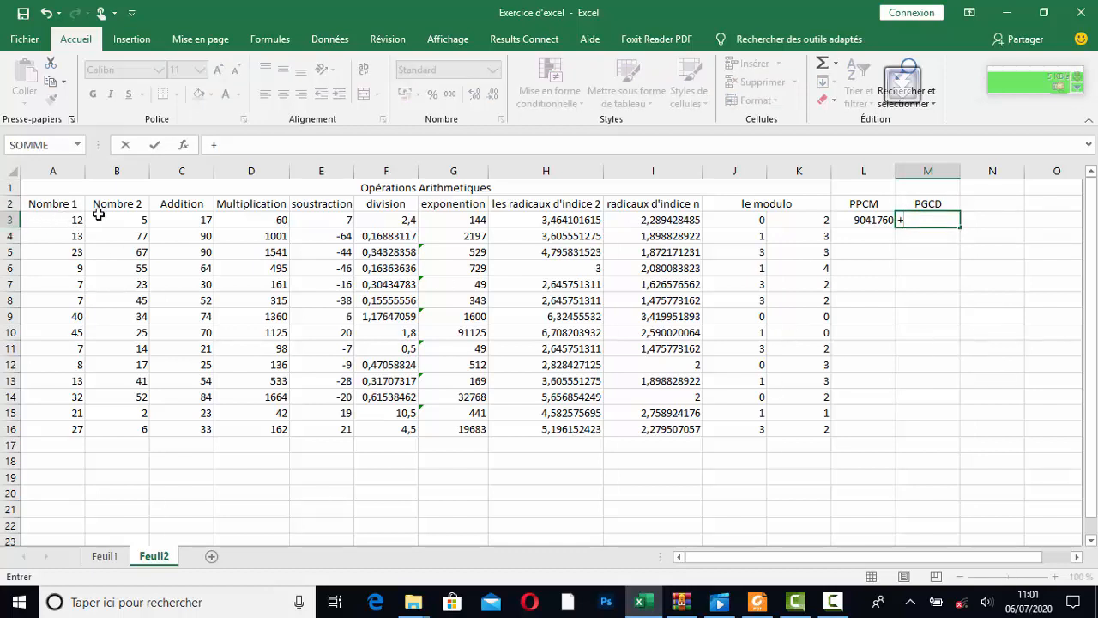
drag(123, 220, 114, 428)
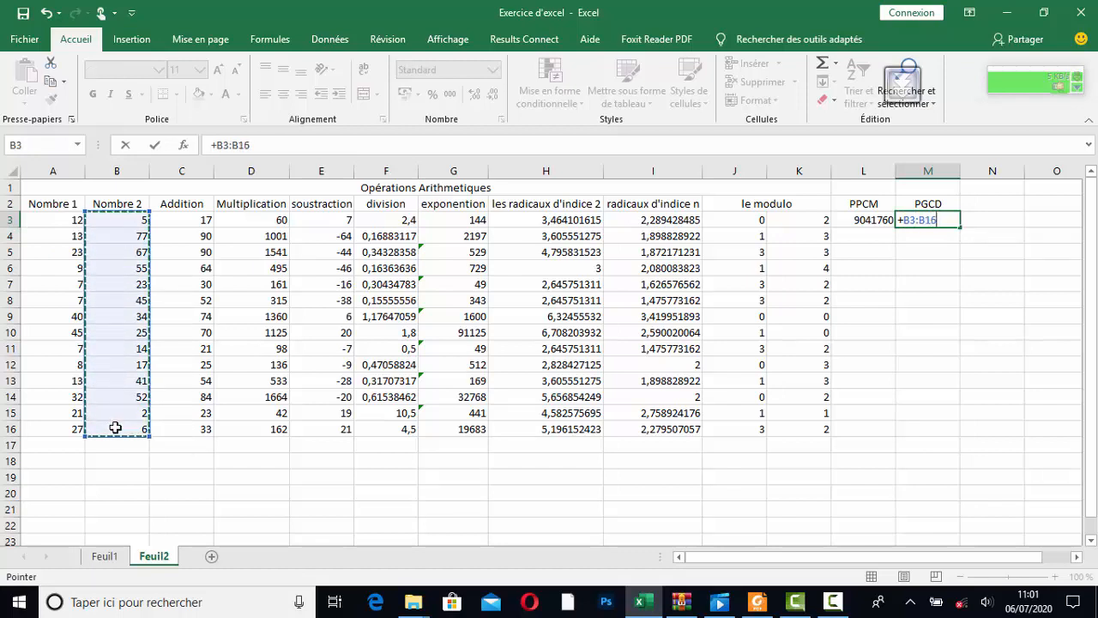
key(BackSpace)
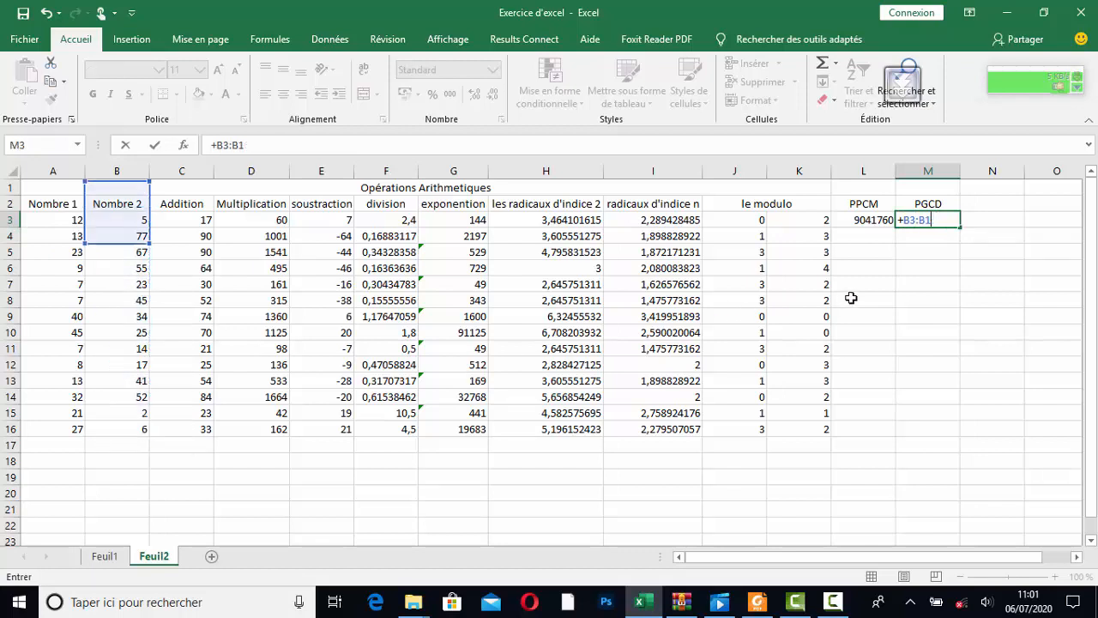
key(BackSpace)
key(BackSpace)
key(BackSpace)
key(BackSpace)
key(BackSpace)
key(BackSpace)
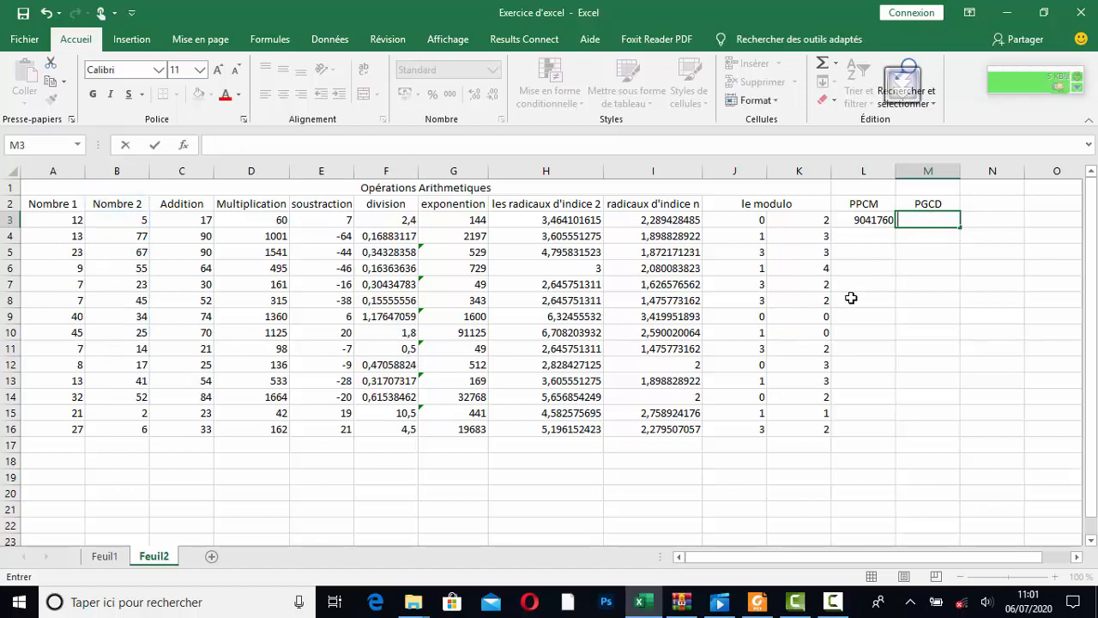
Enter the formula +PGCD(B3:B16) in M3 to compute the greatest common divisor of the Nombre 2 column
text(+P)
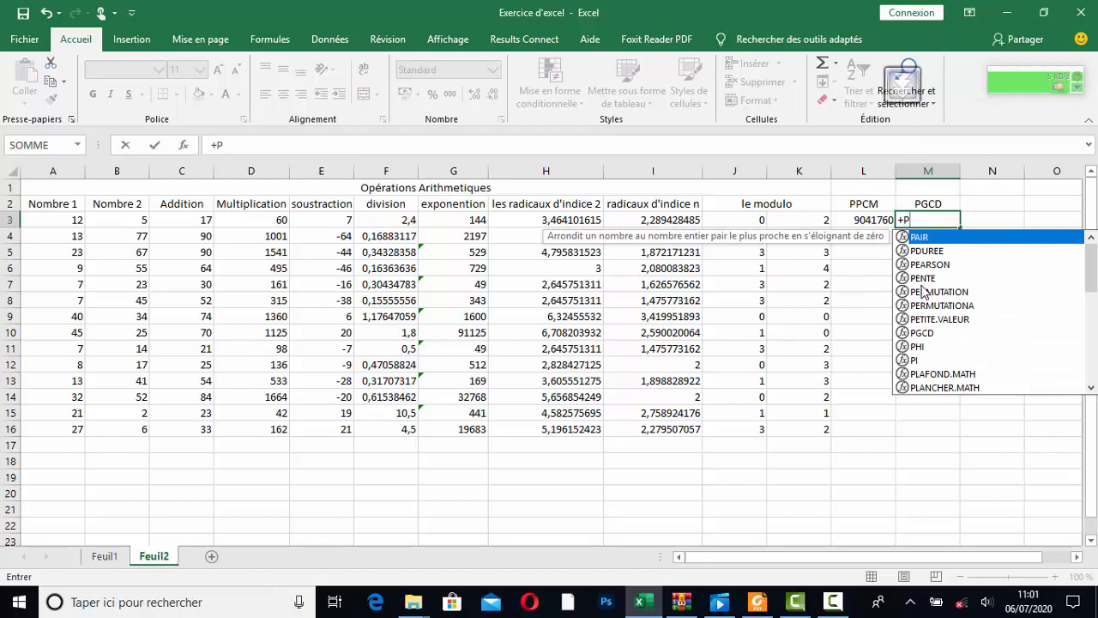
double_click(939, 335)
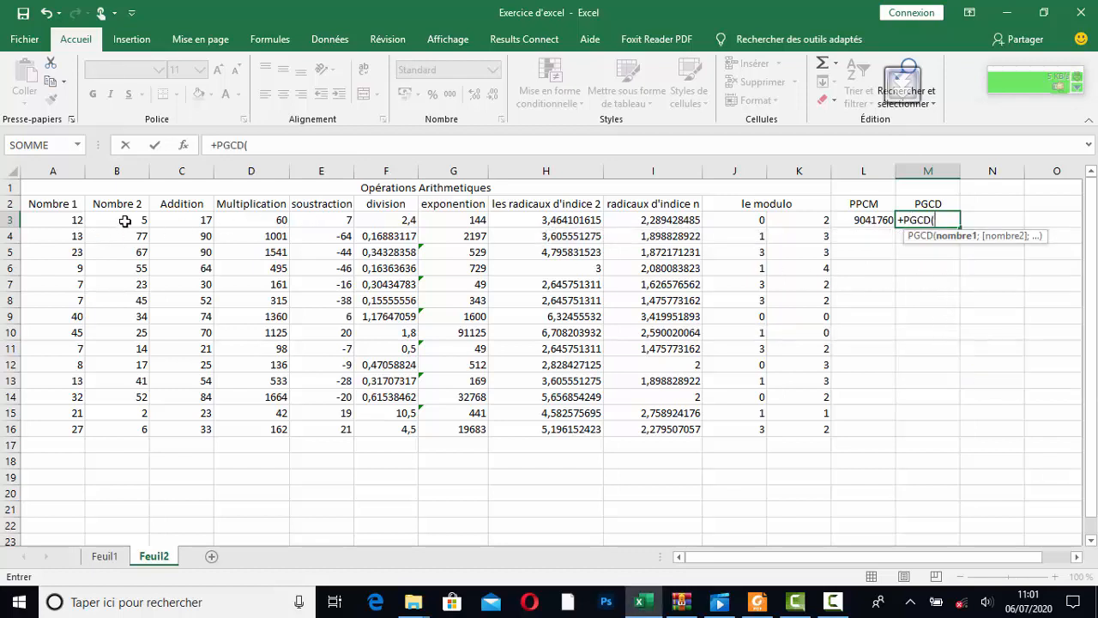
drag(125, 221, 143, 429)
text(°)
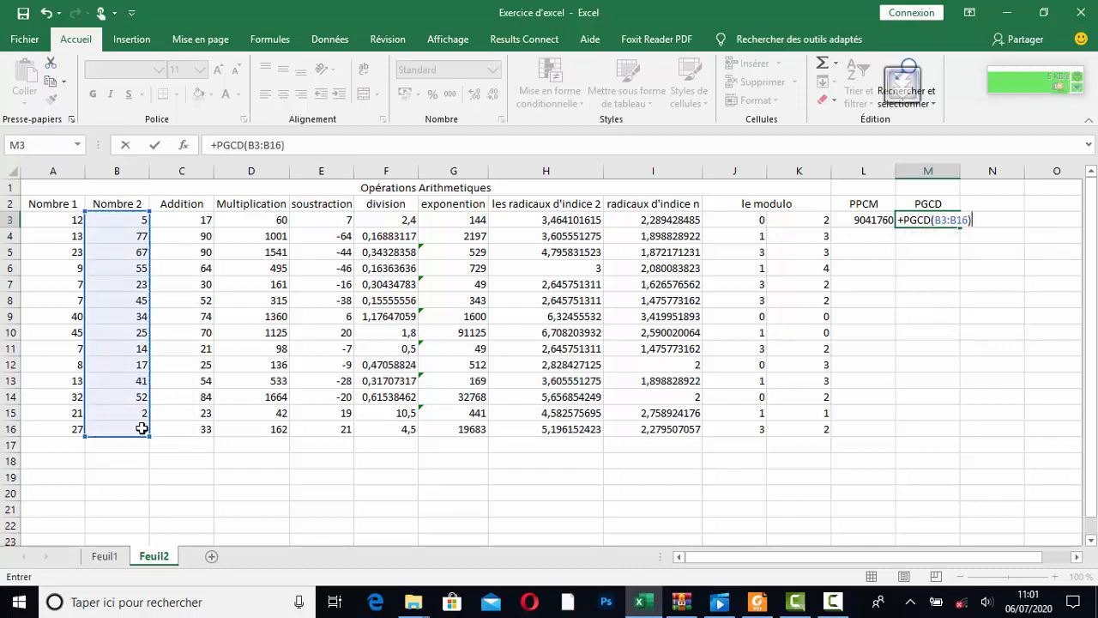
key(Return)
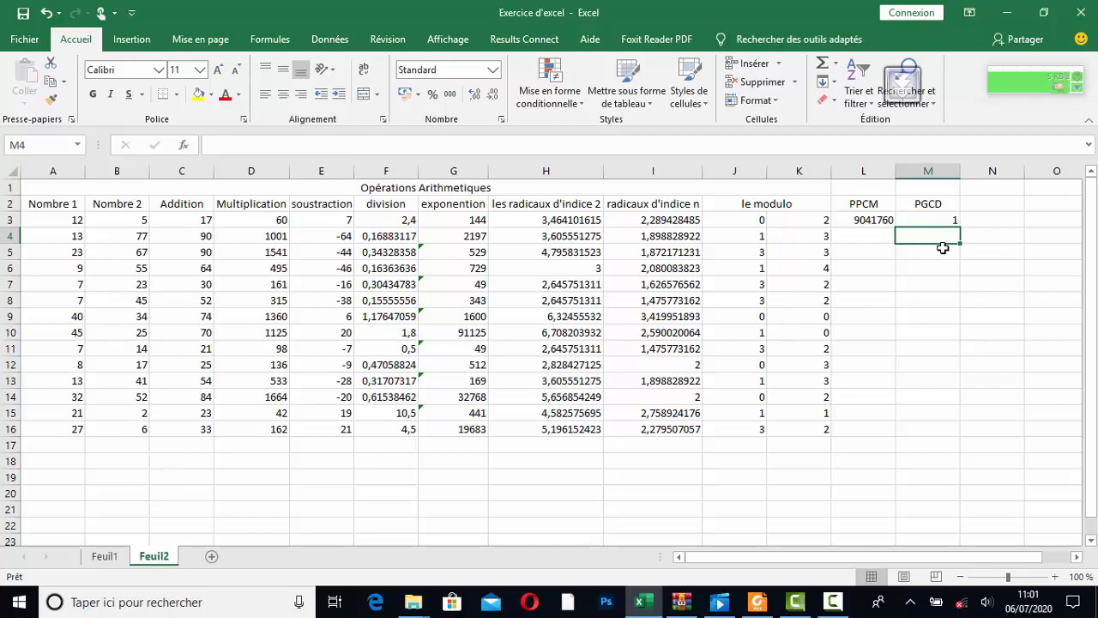
Enter the formula +PGCD(A3:A16) in M4 to compute the greatest common divisor of the Nombre 1 column
text(+)
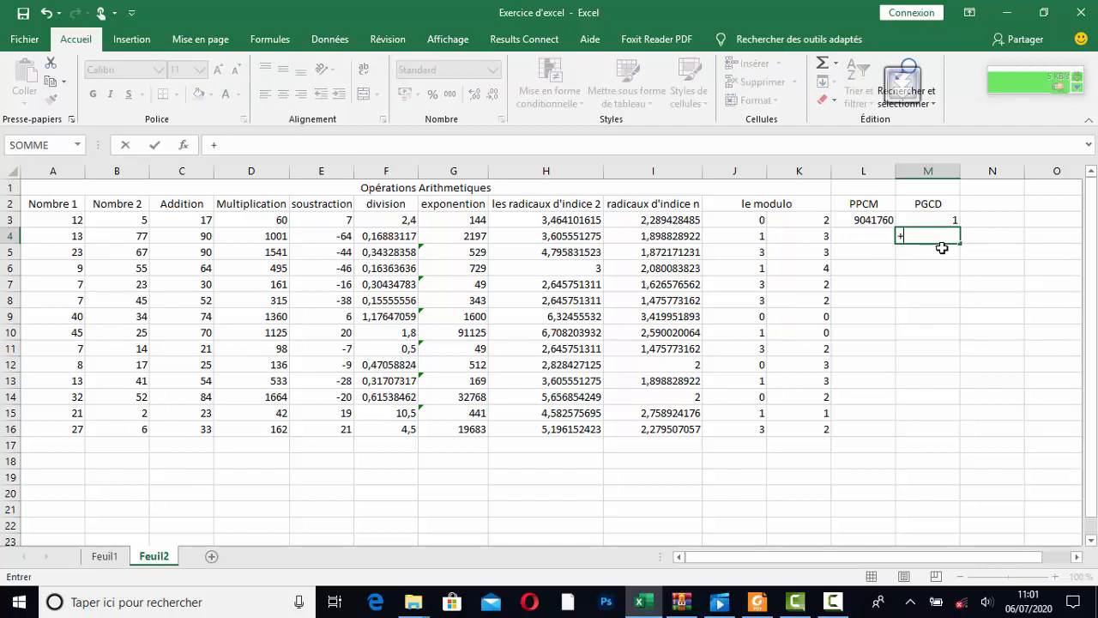
text(P)
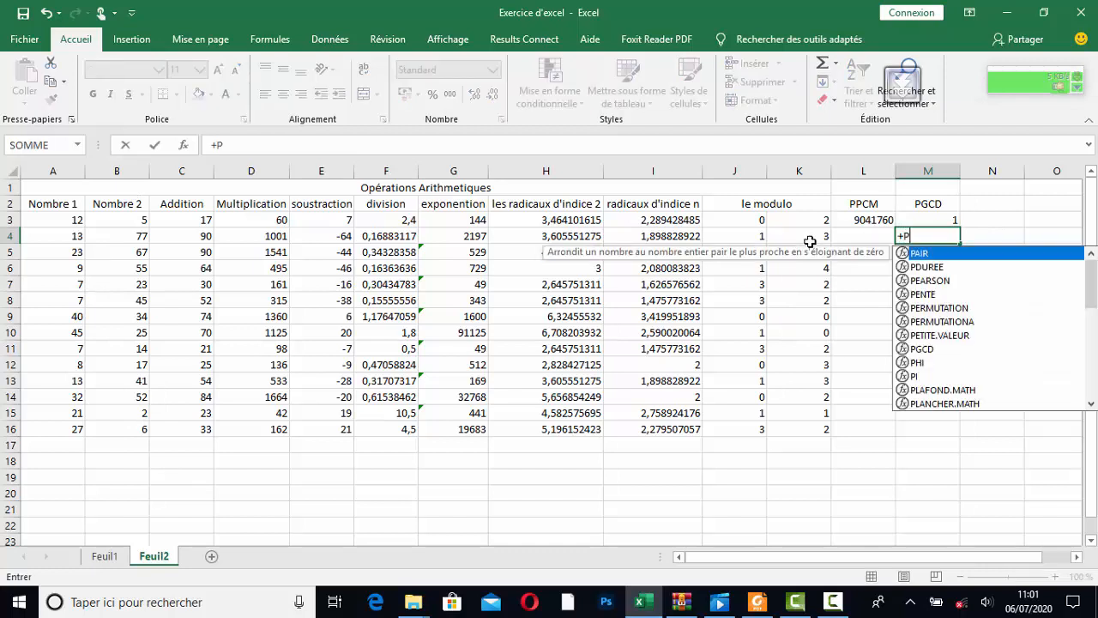
text(GC)
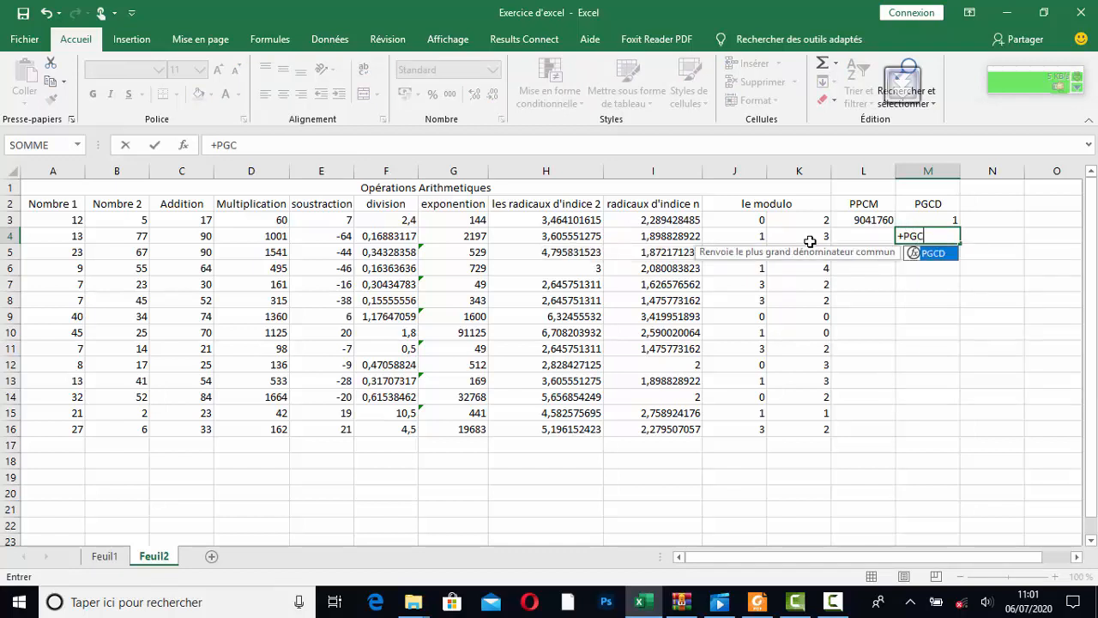
text(D()
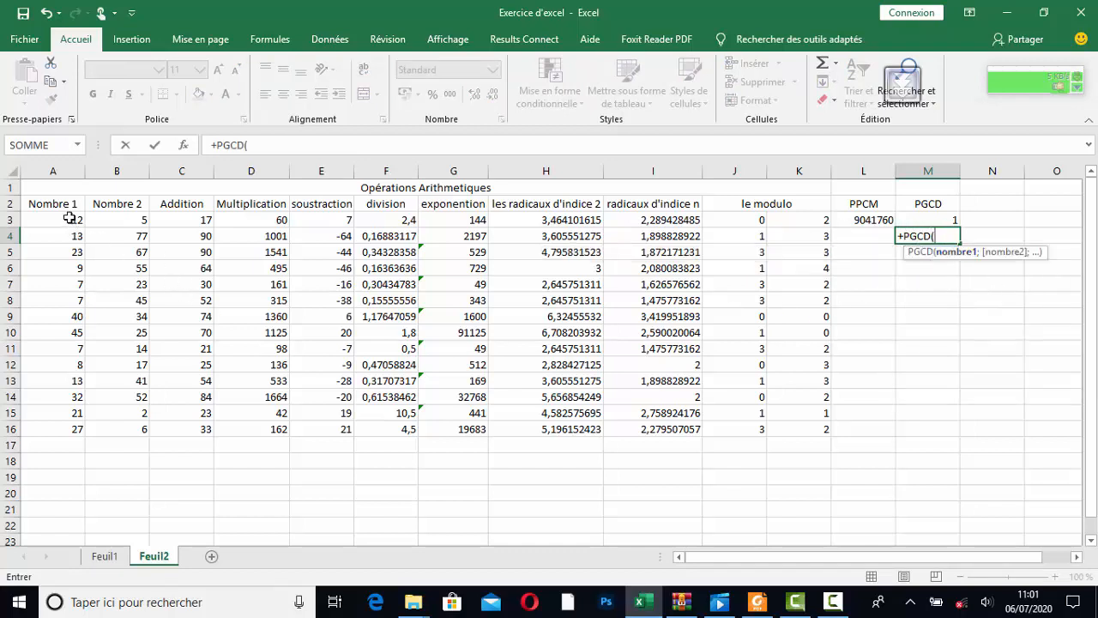
drag(74, 220, 76, 426)
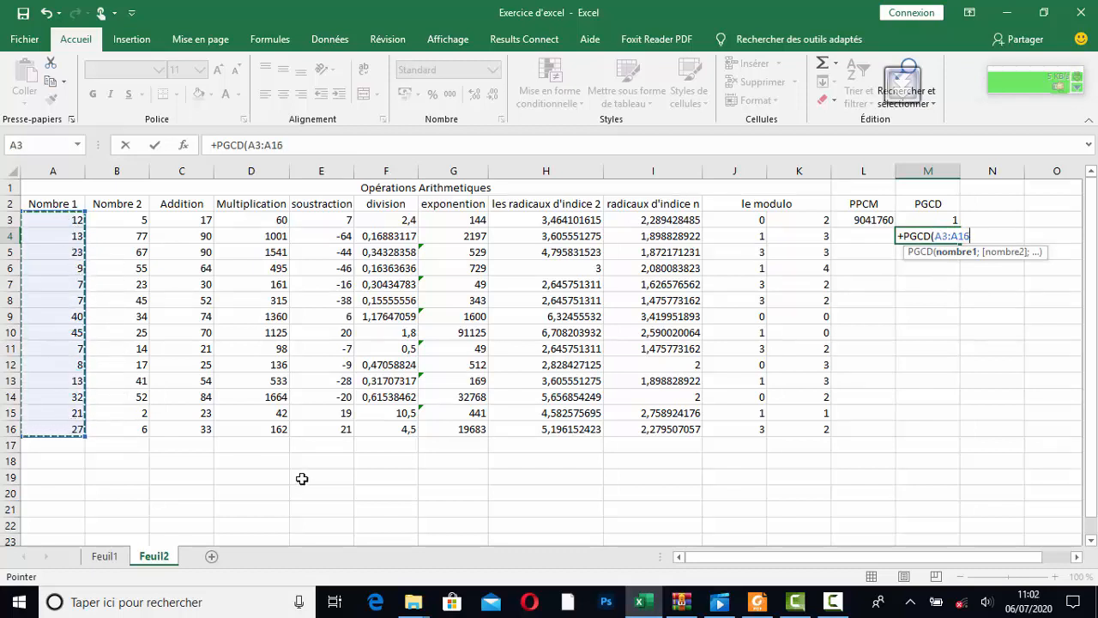
key(Return)
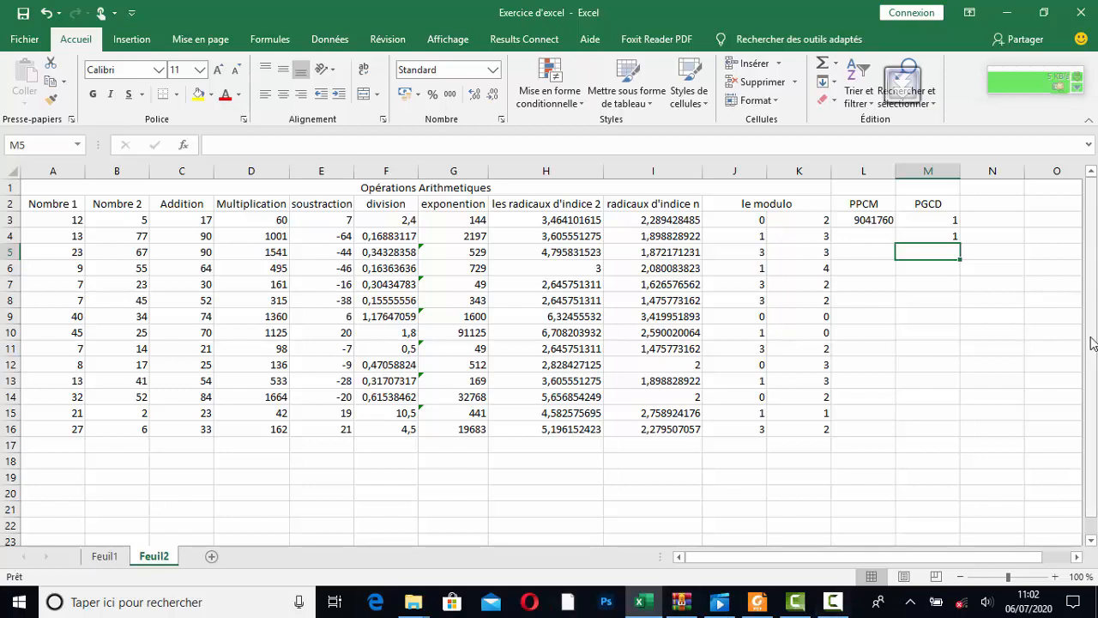
Unmerge the title Opérations Arithmetiques, and merge and center it again across A1:M1 so it spans the PPCM and PGCD columns
click(877, 218)
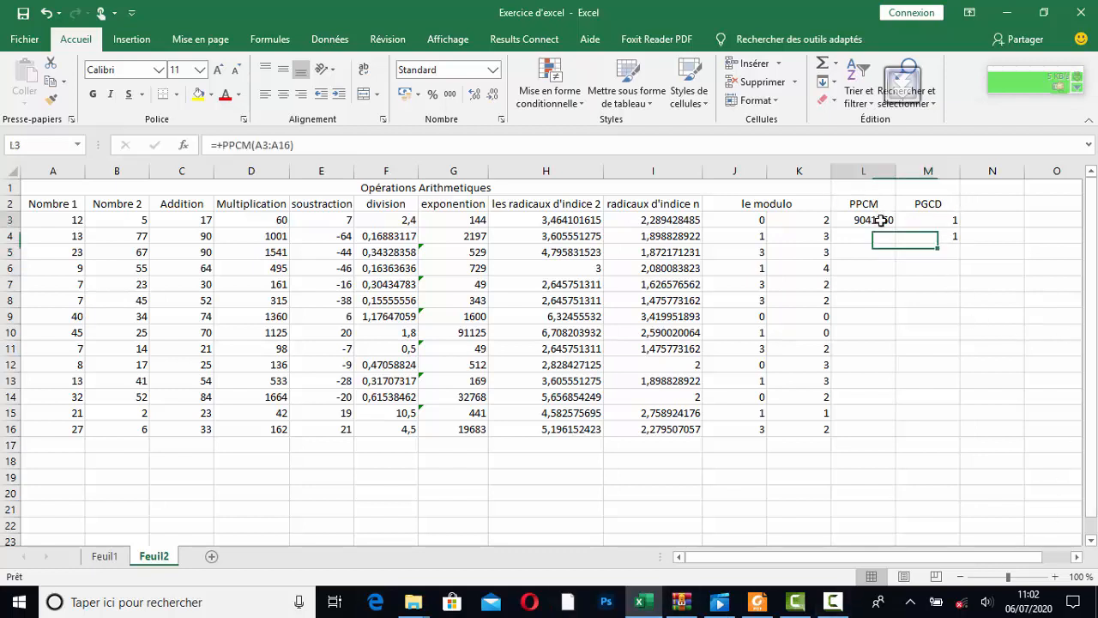
drag(53, 187, 290, 287)
click(788, 380)
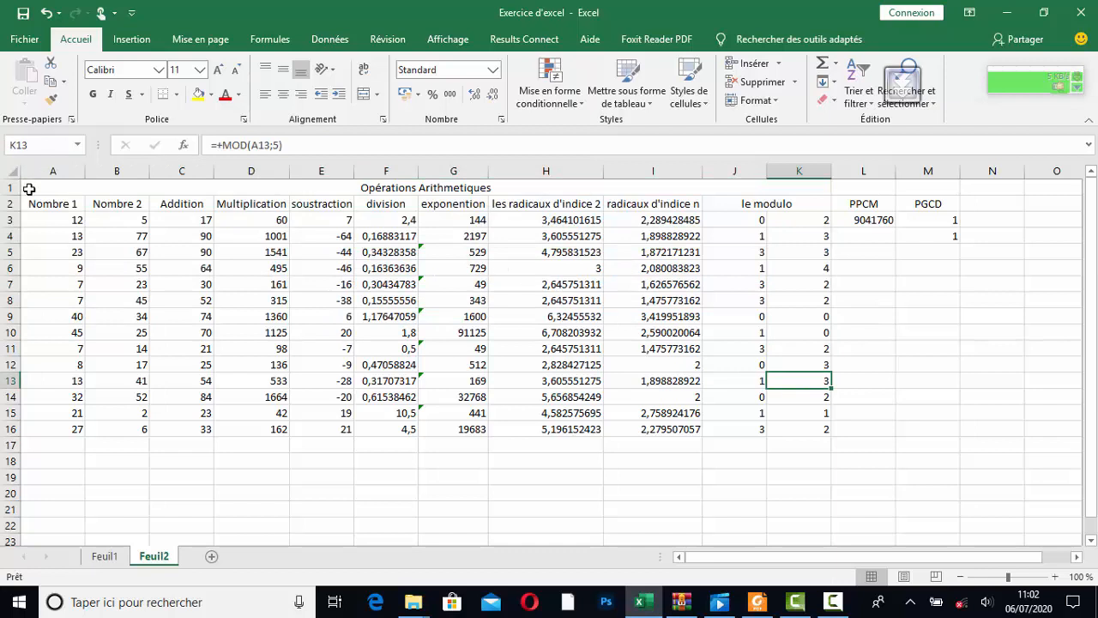
drag(54, 187, 902, 191)
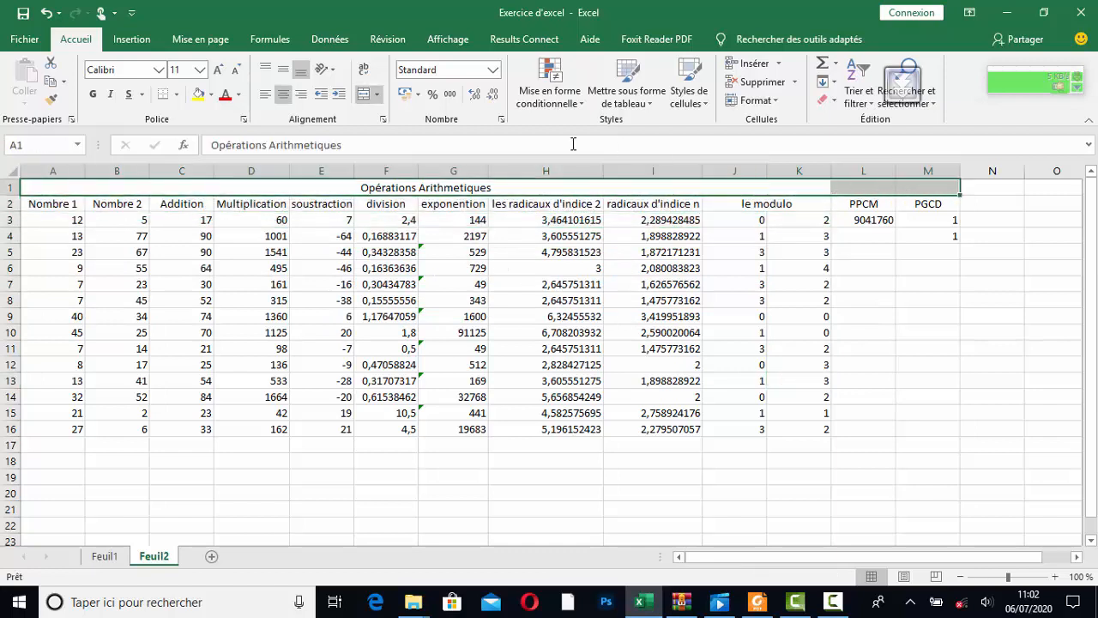
click(373, 94)
click(927, 332)
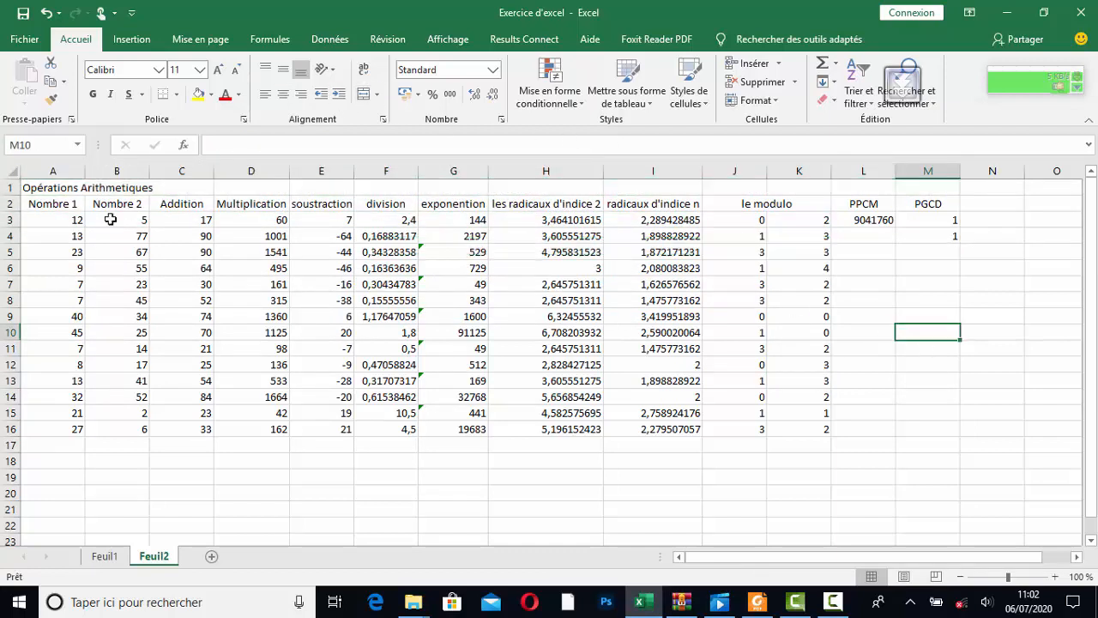
drag(54, 187, 912, 189)
click(373, 101)
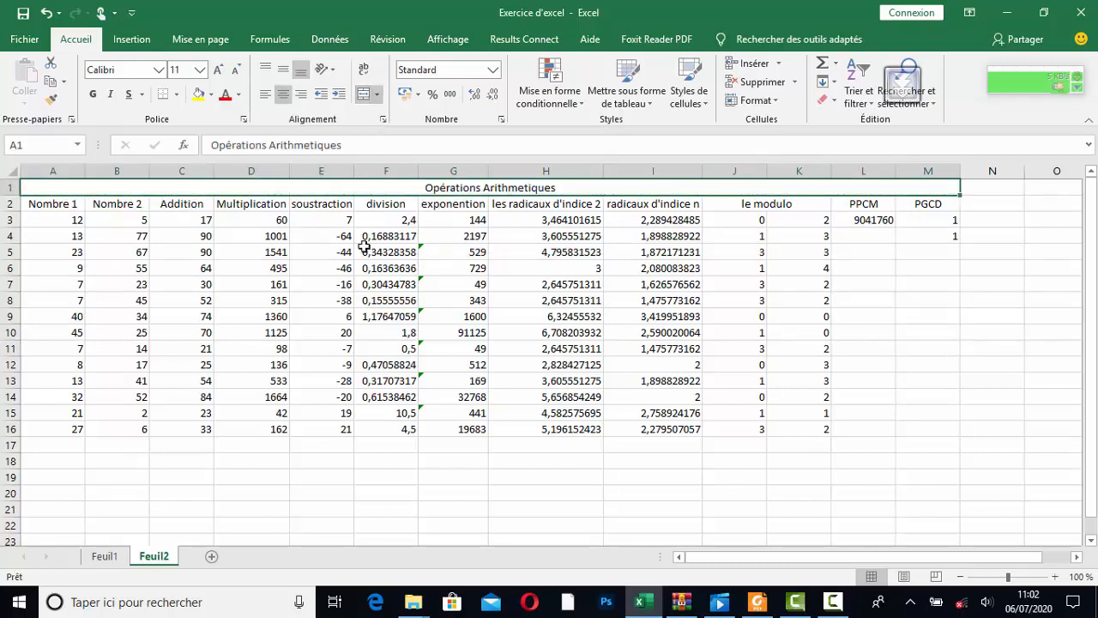
Apply all borders (Toutes les bordures) to the whole table, from the title row down to row 16, columns A to M
drag(40, 206, 935, 430)
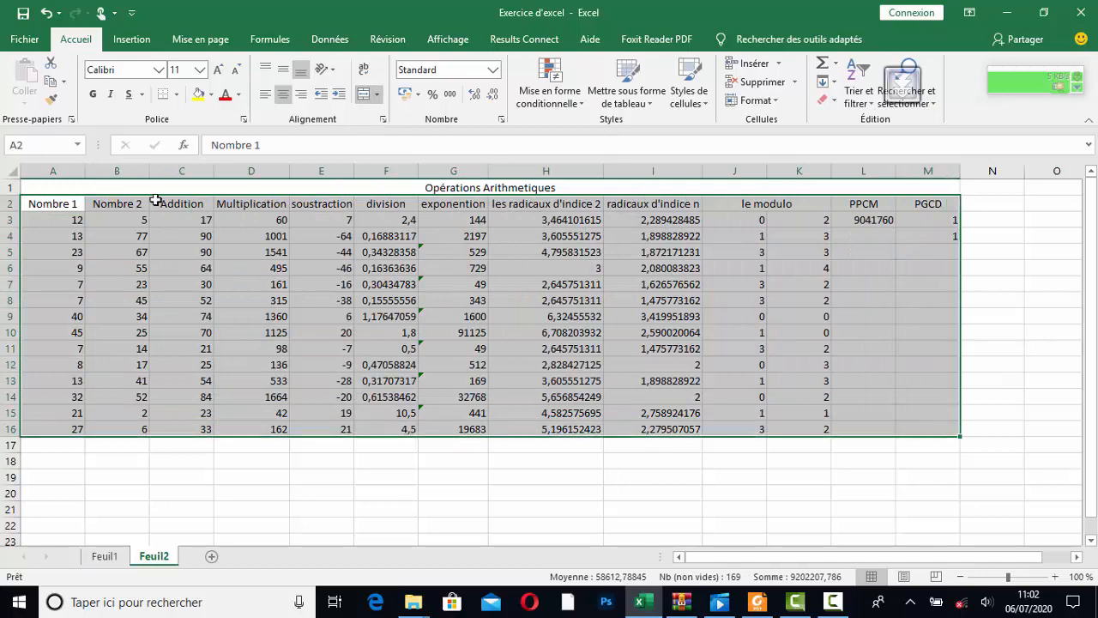
click(95, 181)
drag(69, 184, 798, 421)
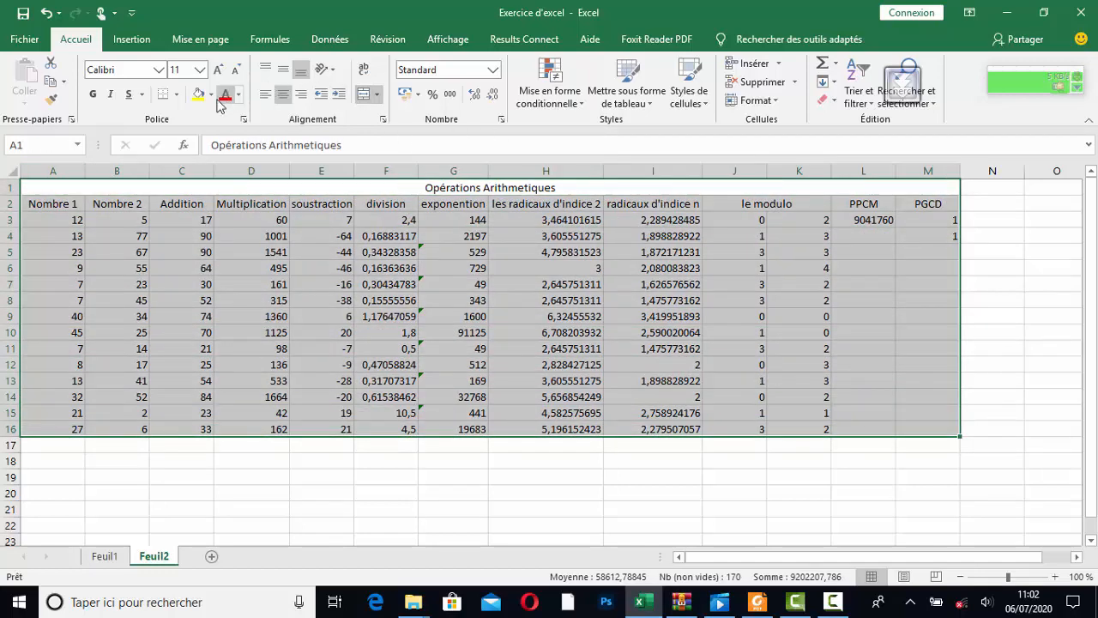
click(176, 95)
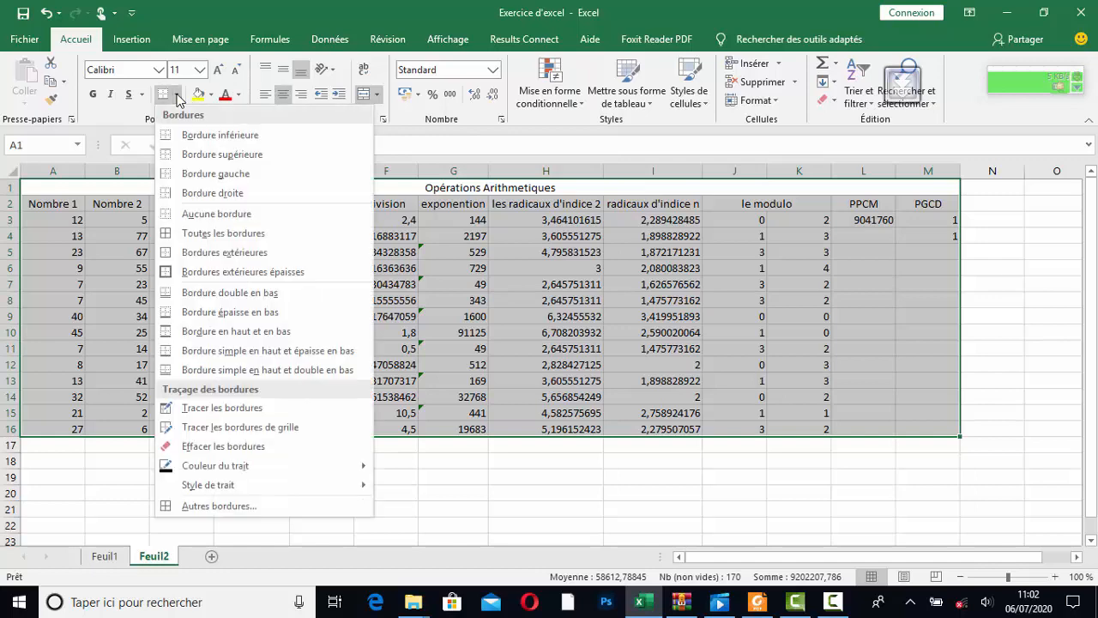
click(224, 233)
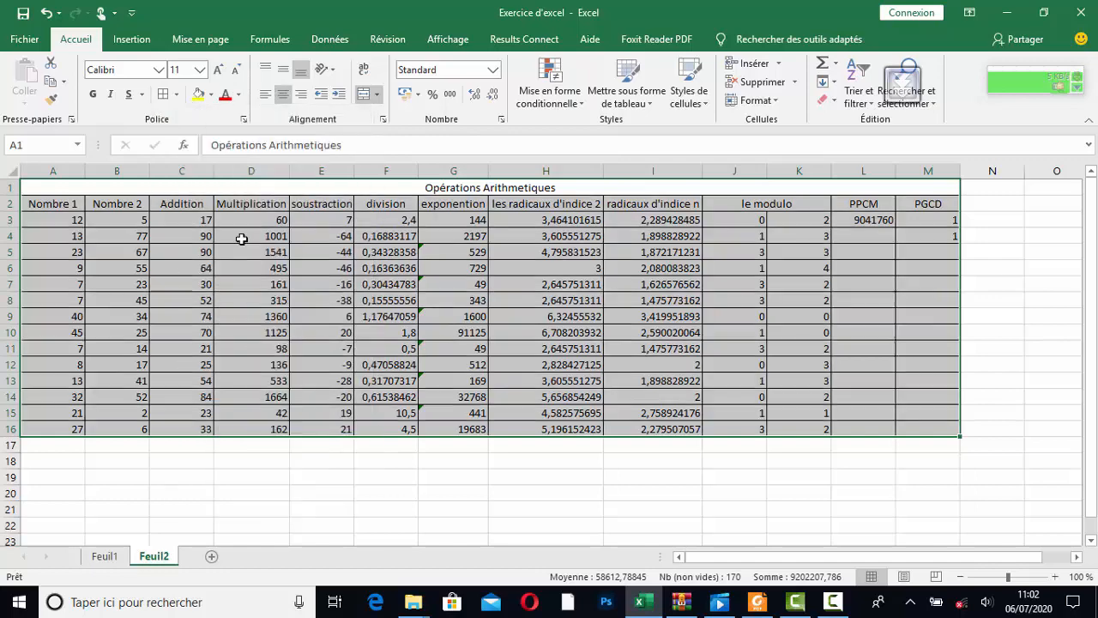
click(675, 413)
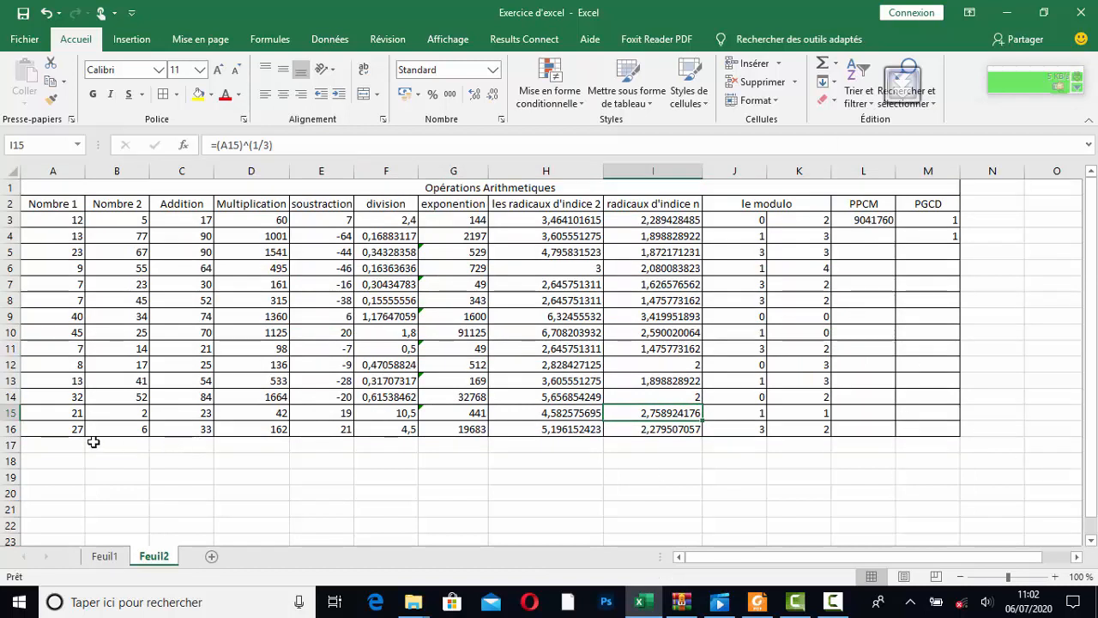
Insert an empty column before the Nombre 1 column
click(50, 448)
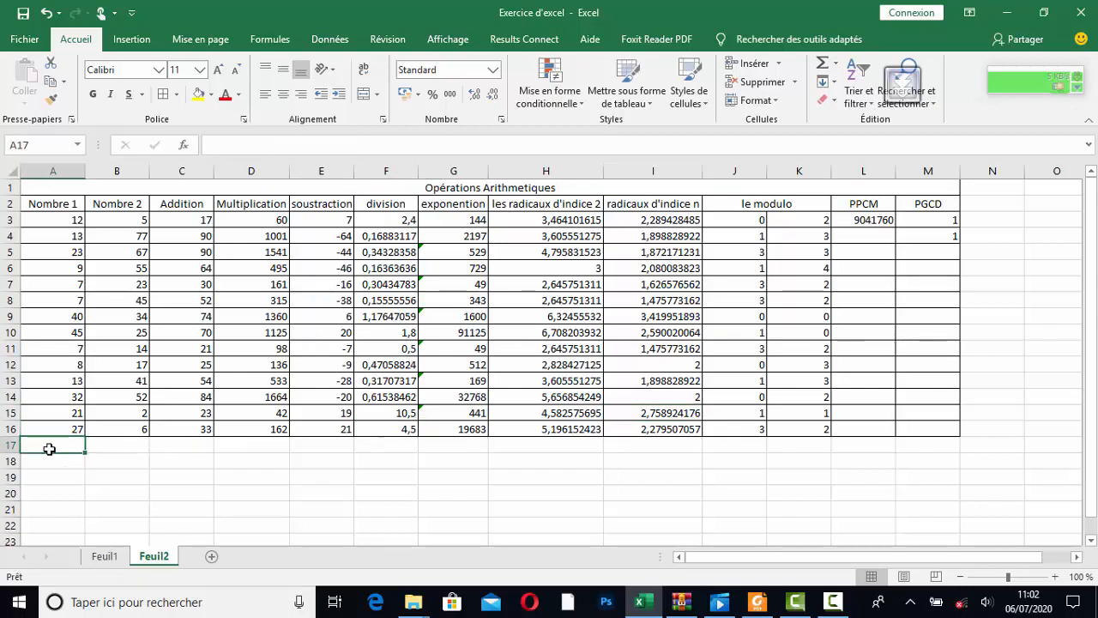
text(t)
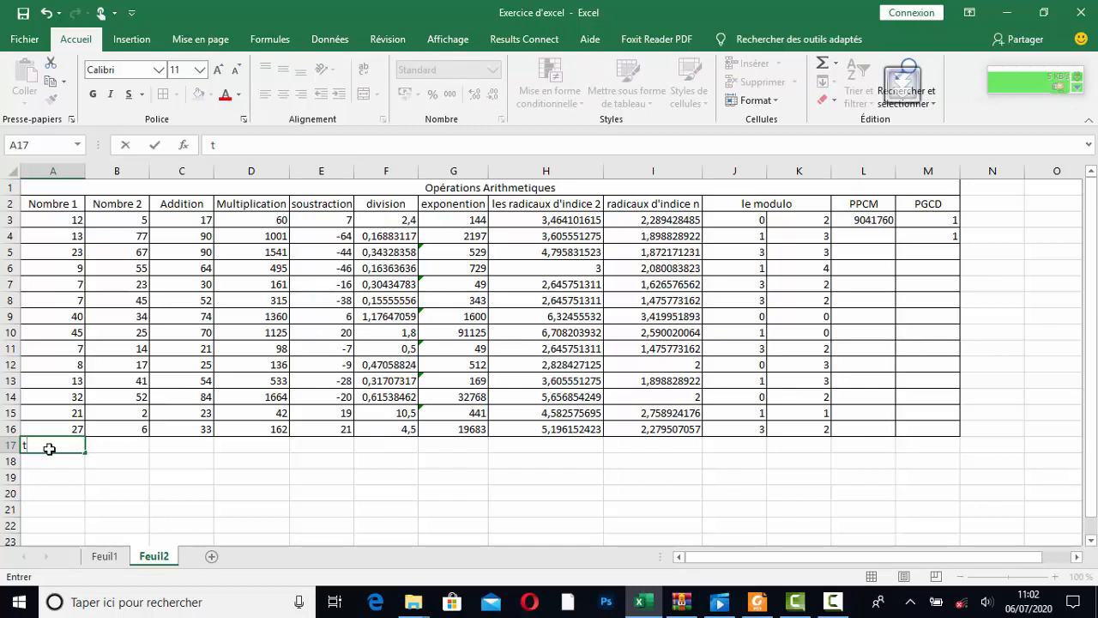
right_click(74, 175)
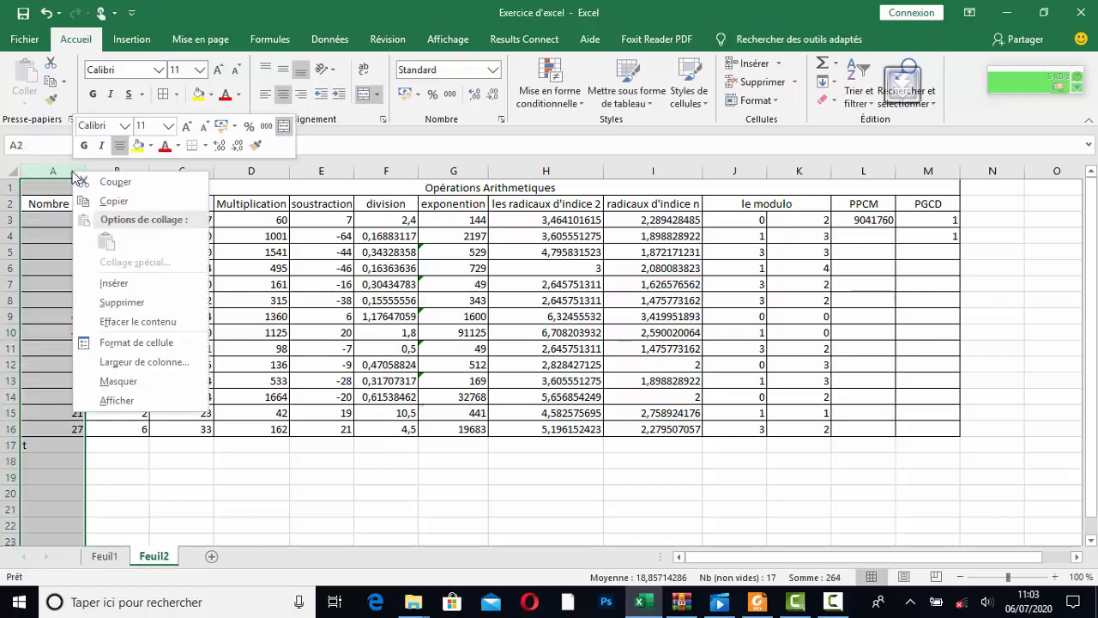
click(162, 284)
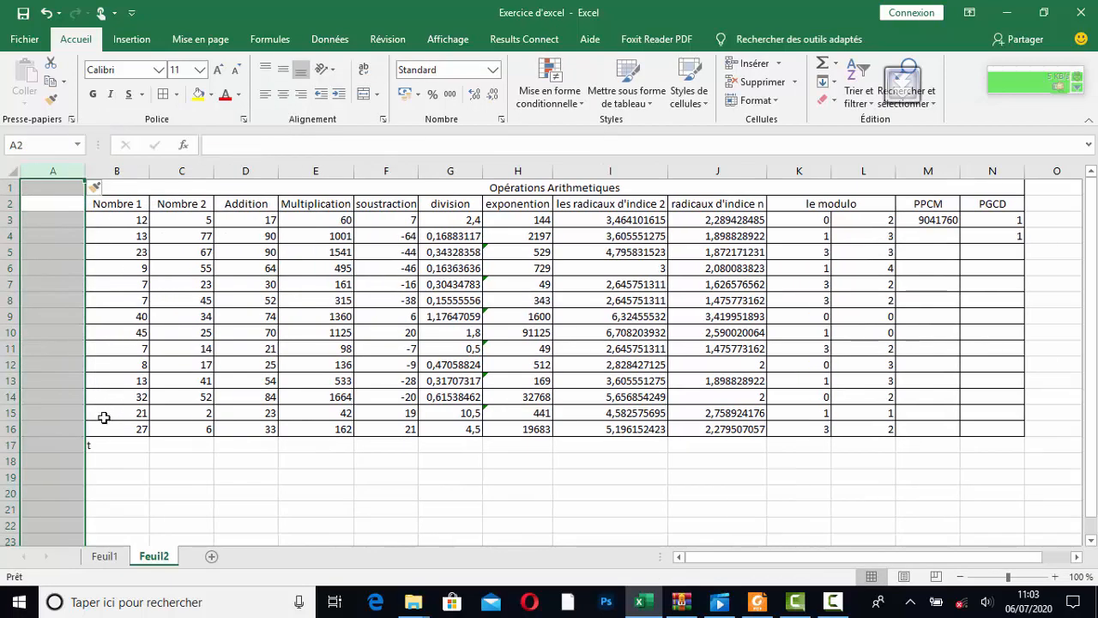
Enter the label TOTAL in A17 and clear the stray letter t from B17
click(67, 447)
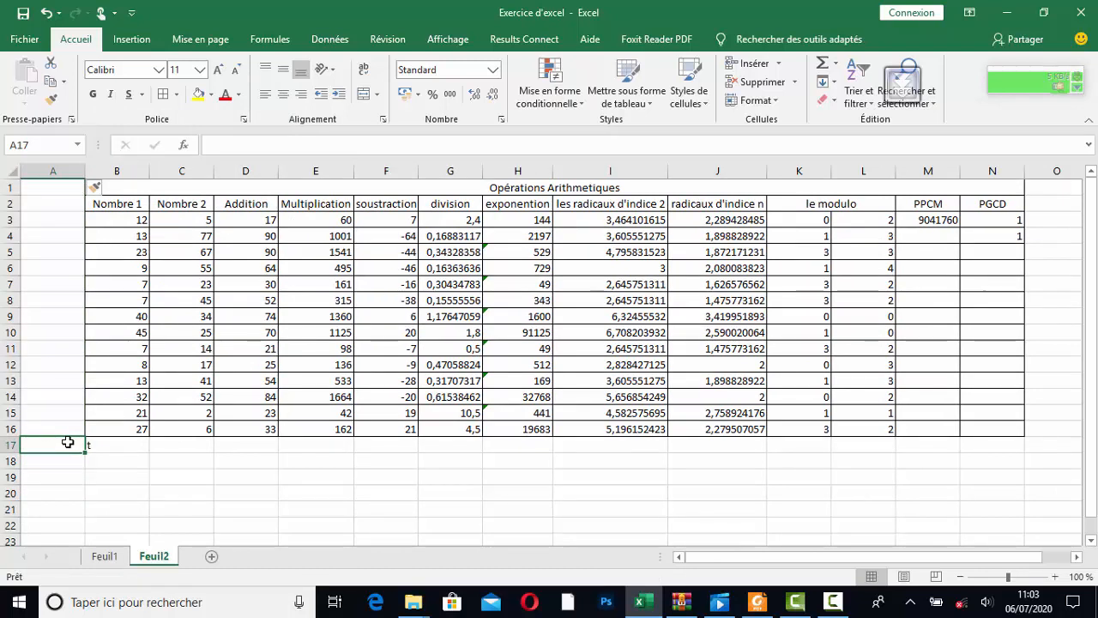
text(t)
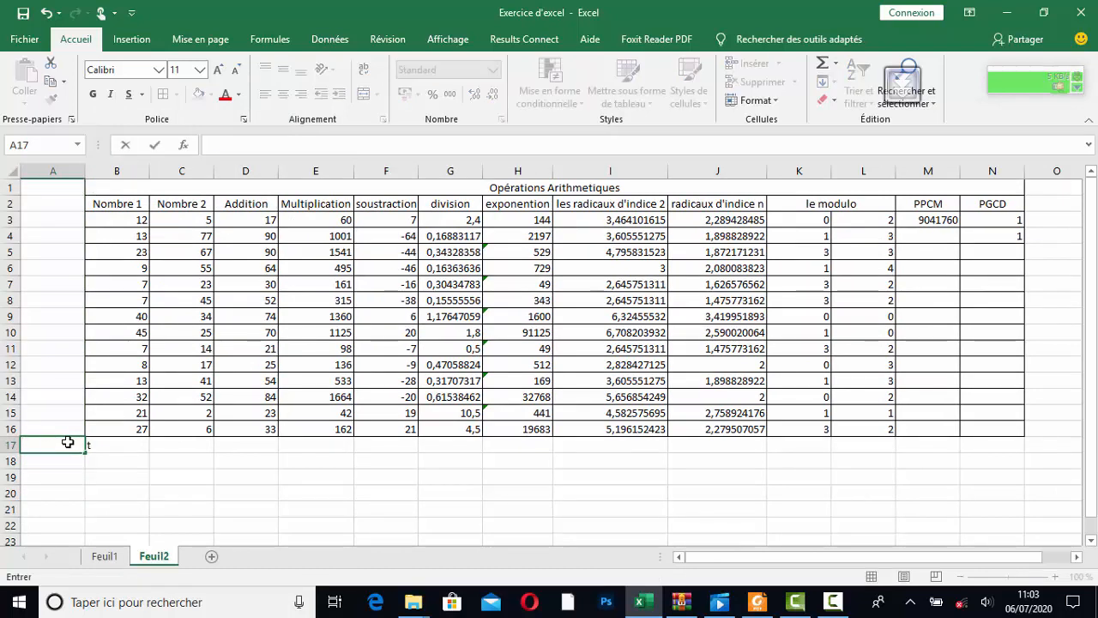
text(TOTAL)
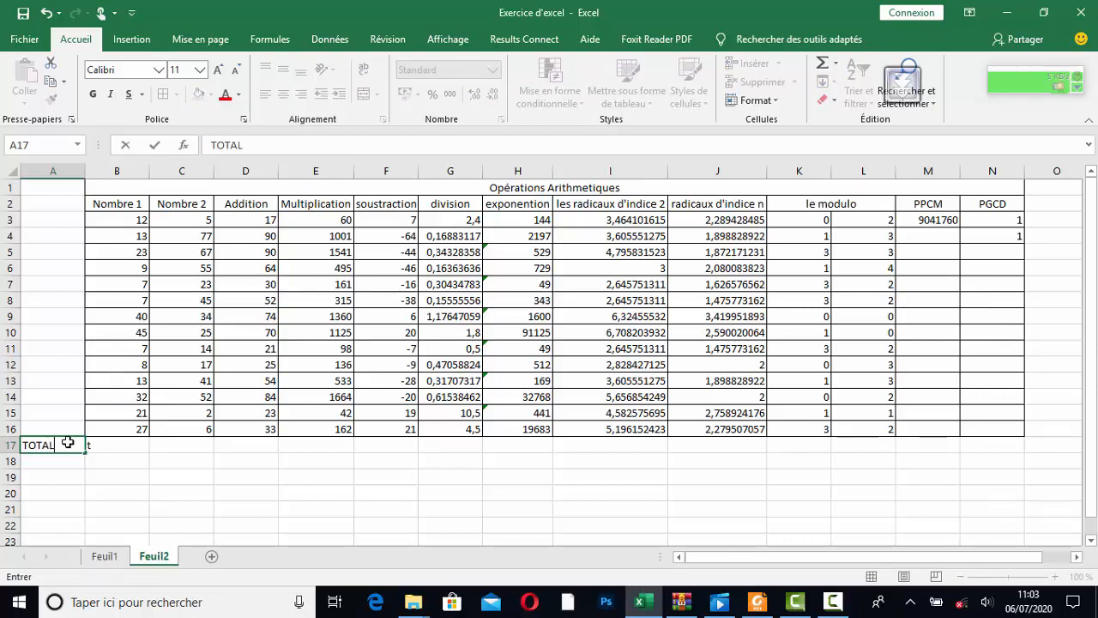
click(129, 479)
click(113, 445)
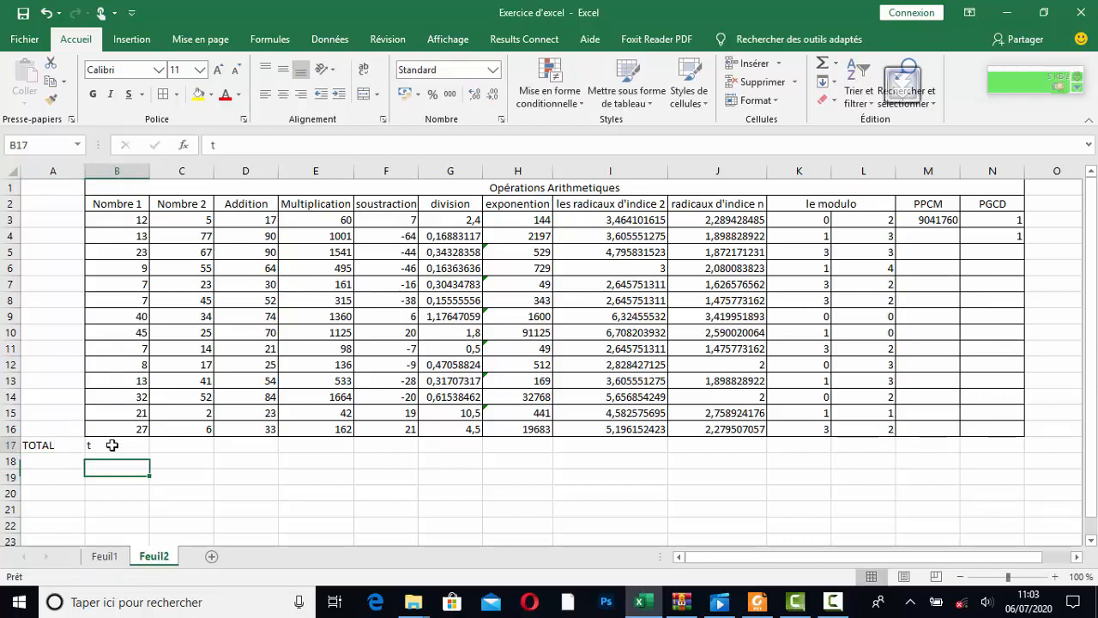
key(BackSpace)
click(193, 462)
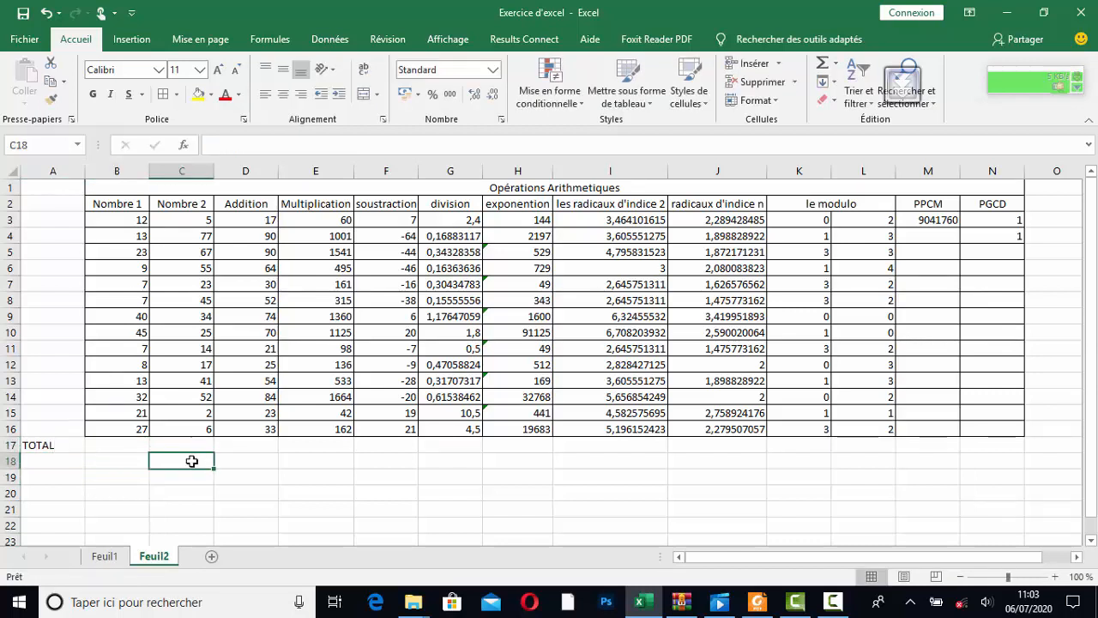
Total the Nombre 1 column in B17 with an automatic sum, =SOMME(B3:B16)
click(115, 440)
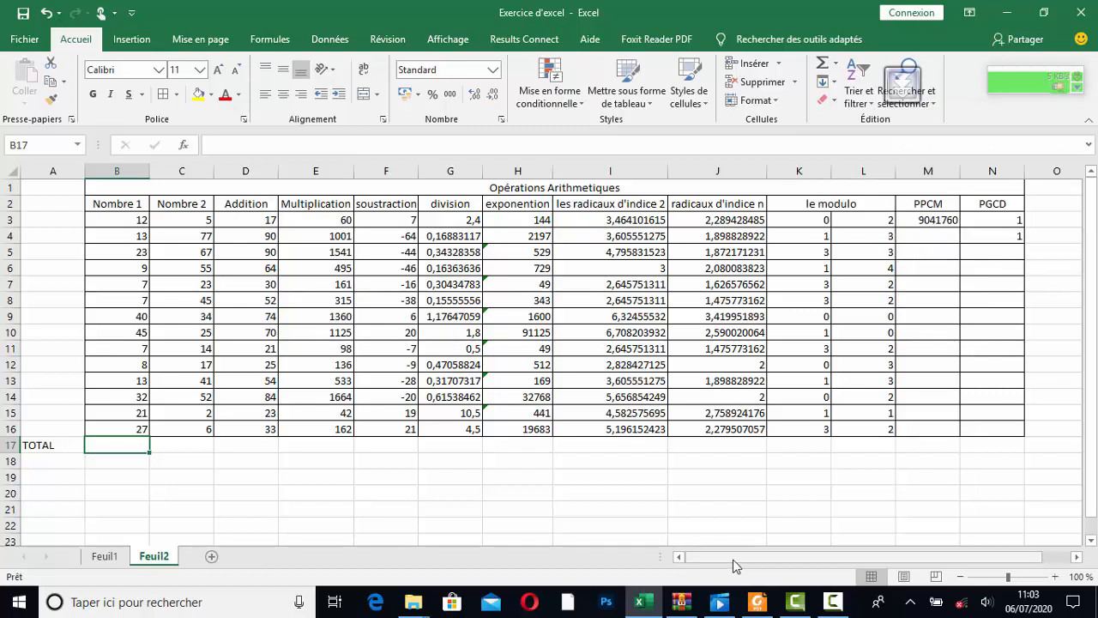
text(+)
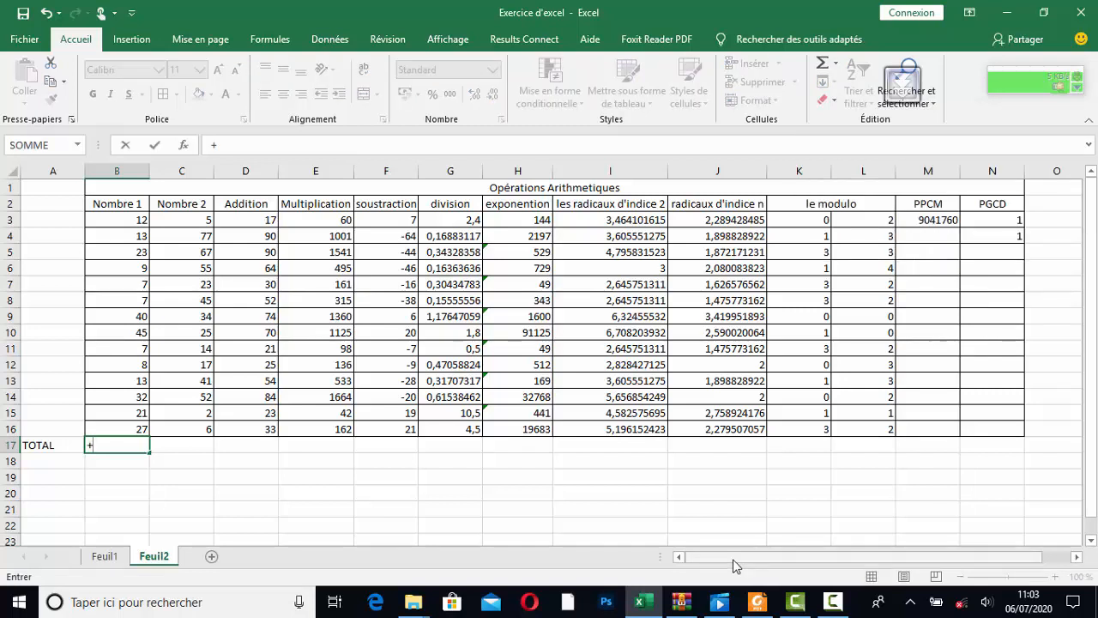
key(Return)
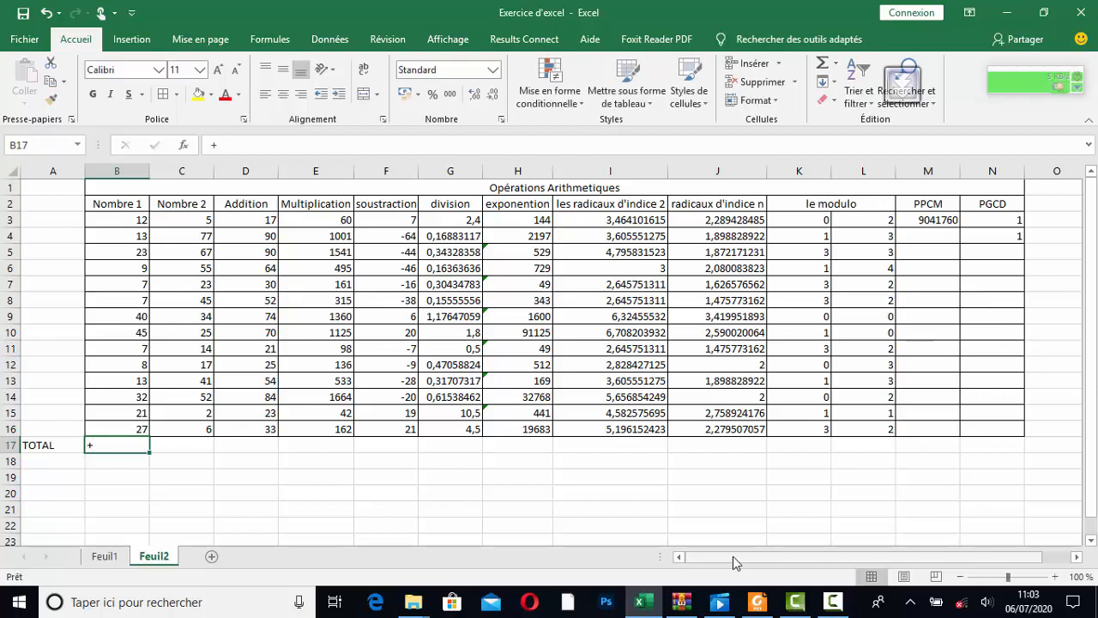
click(822, 66)
click(822, 65)
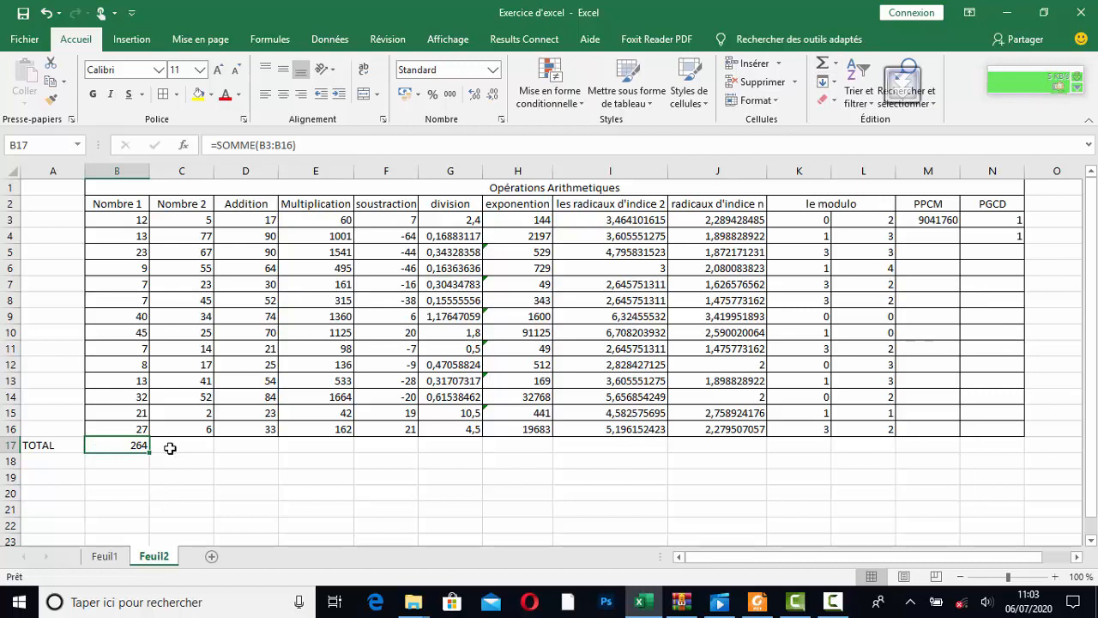
double_click(137, 446)
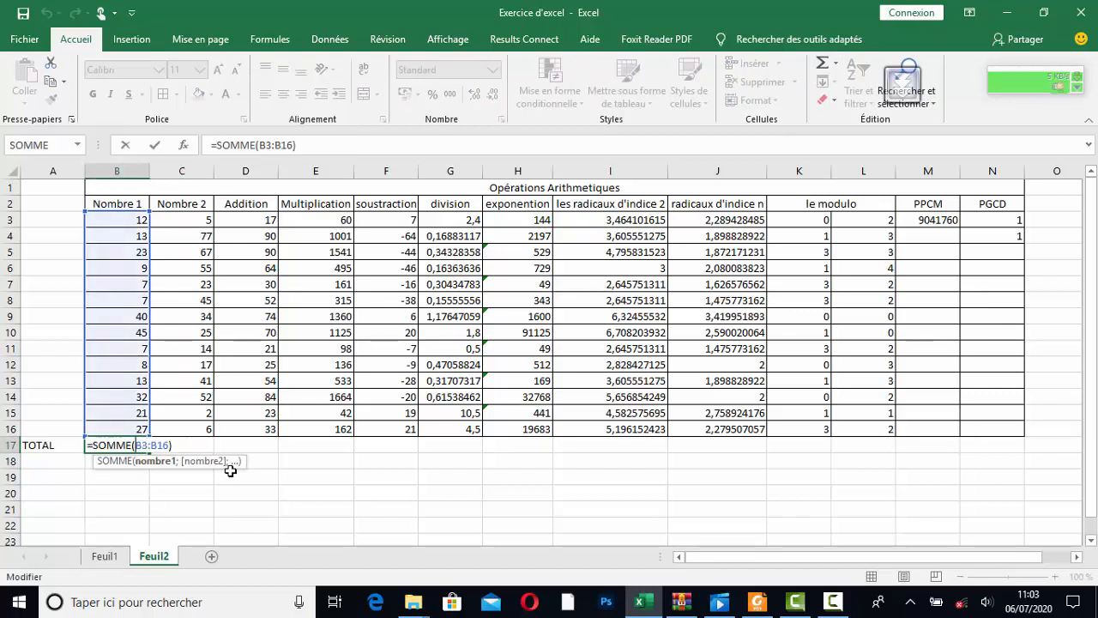
click(262, 459)
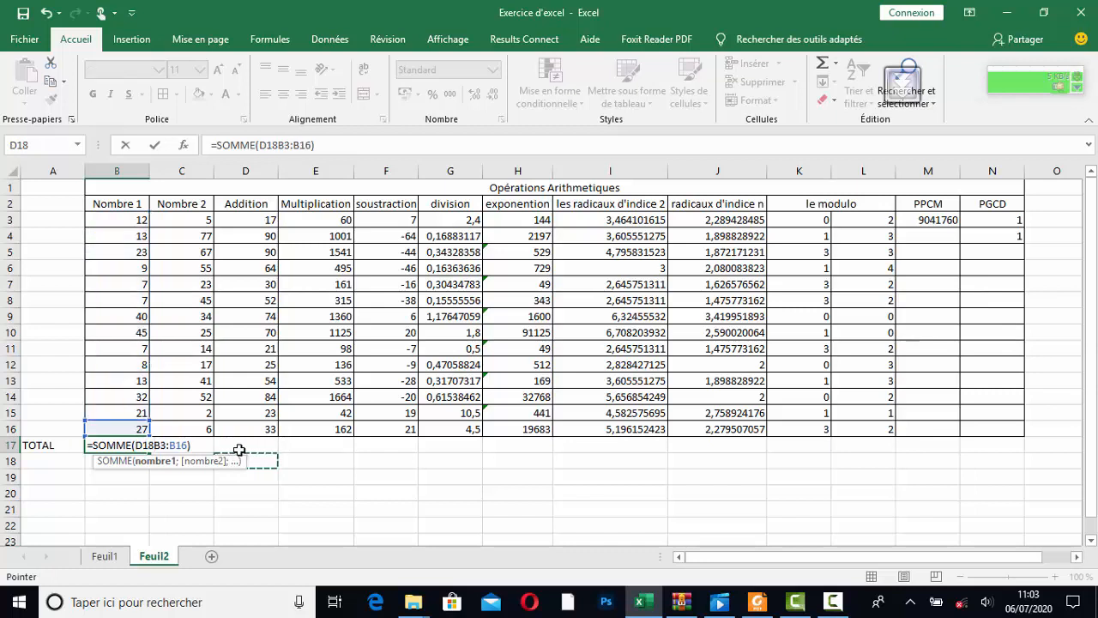
key(Delete)
key(Delete)
key(Delete)
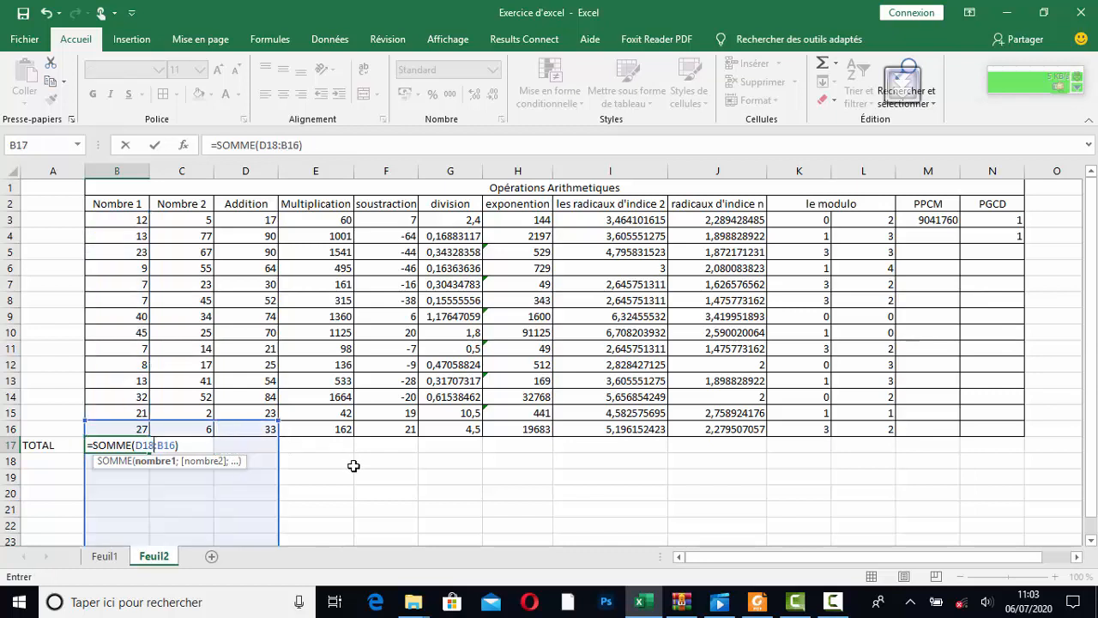
key(Delete)
key(Delete)
key(Delete)
key(Delete)
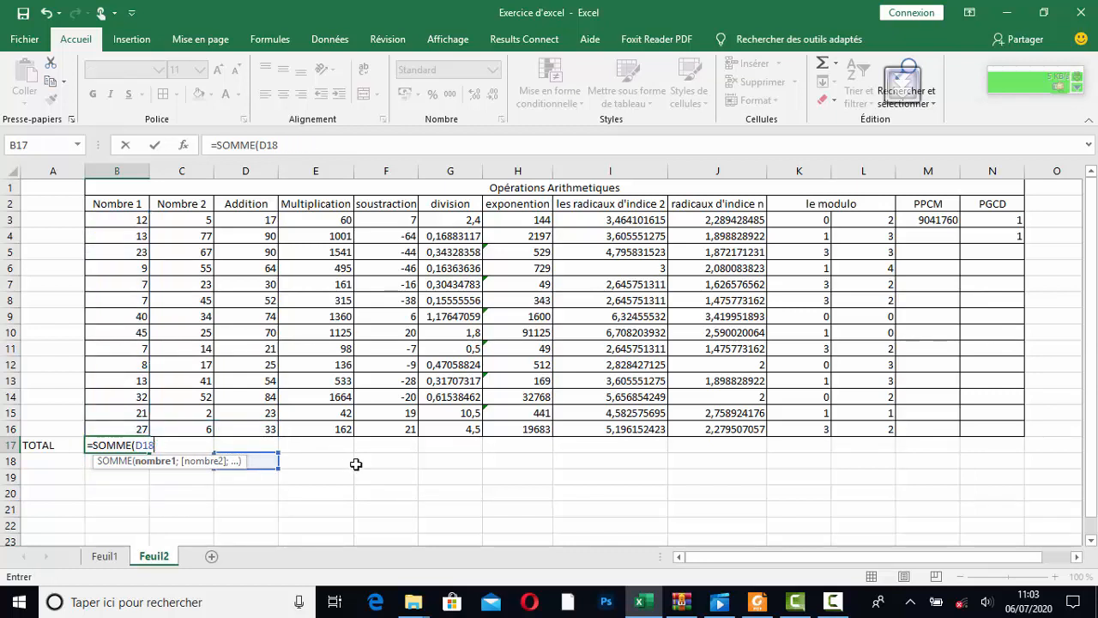
key(Escape)
click(361, 489)
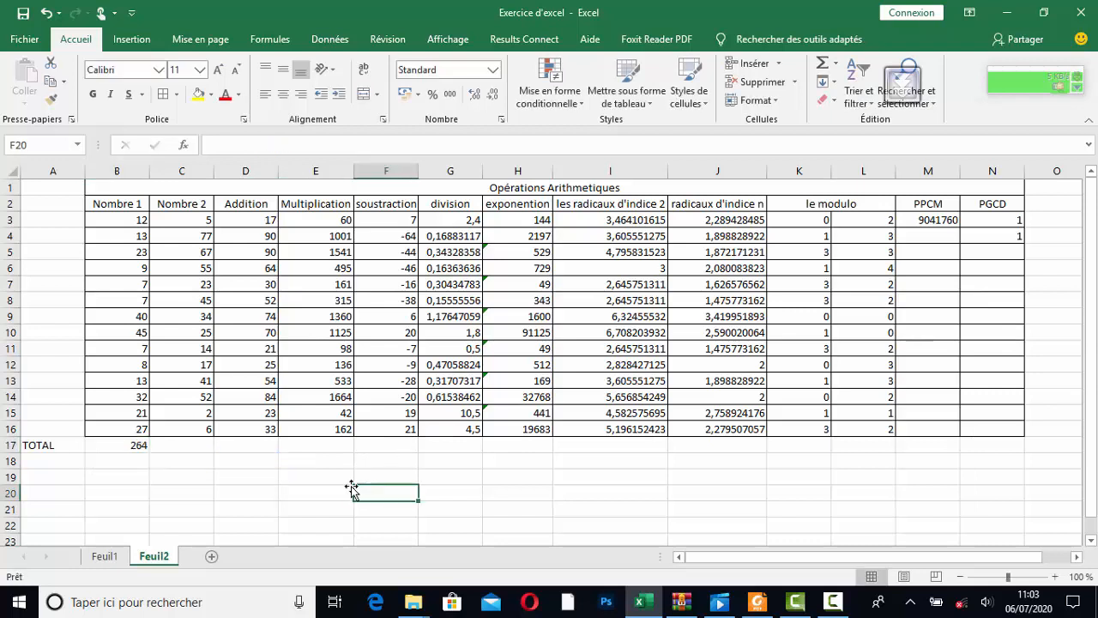
Fill the sum formula from B17 across the TOTAL row to the PGCD column, N17
click(177, 448)
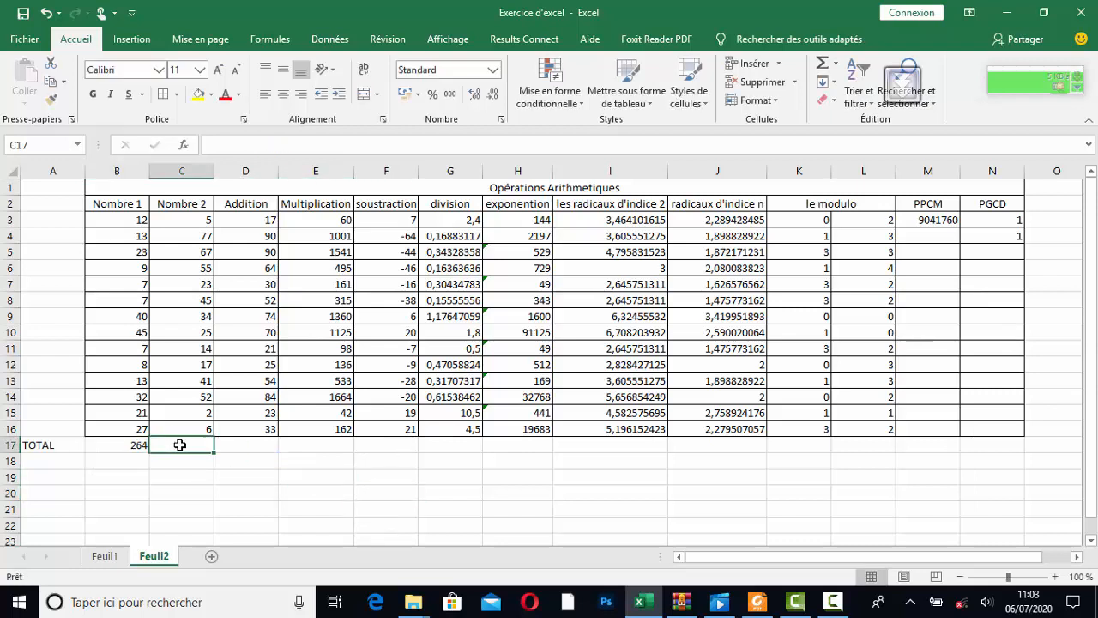
click(128, 445)
drag(149, 452, 194, 450)
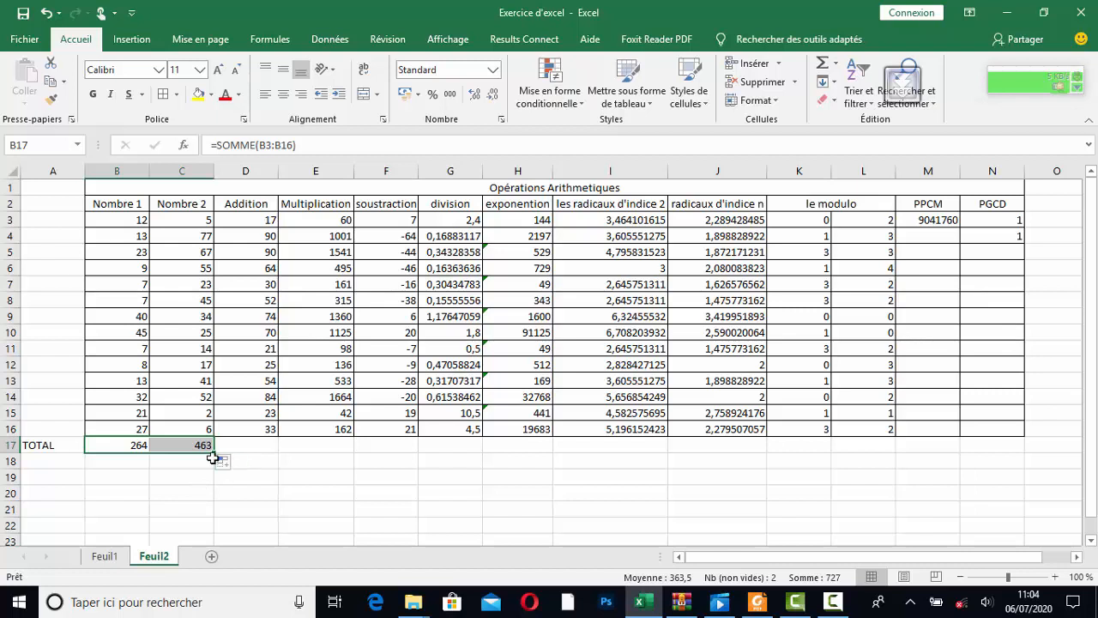
drag(214, 452, 1011, 449)
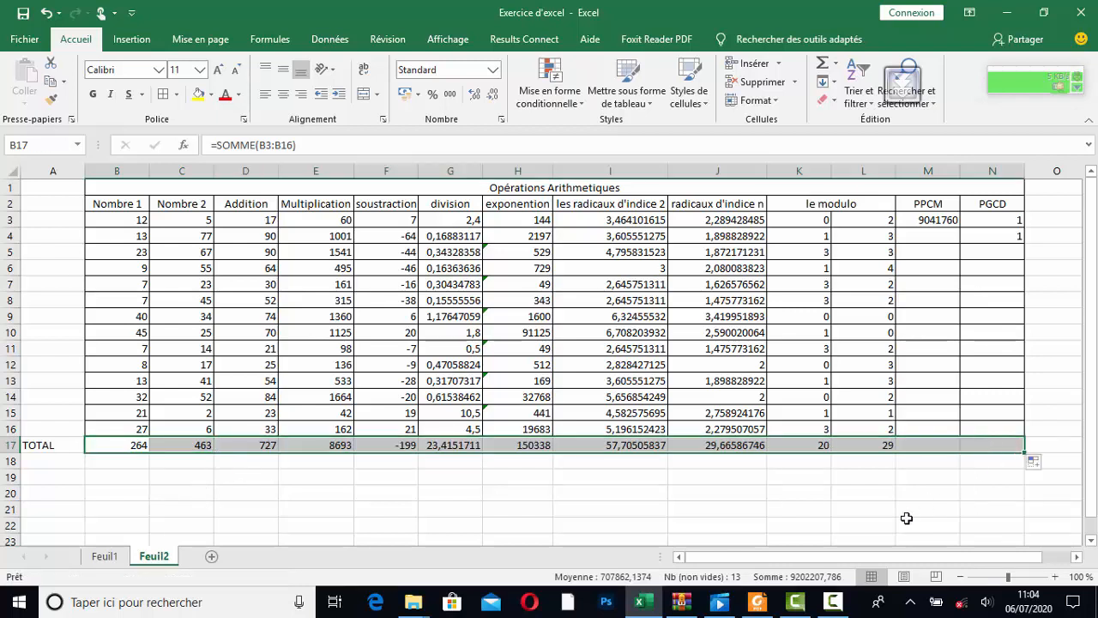
click(217, 476)
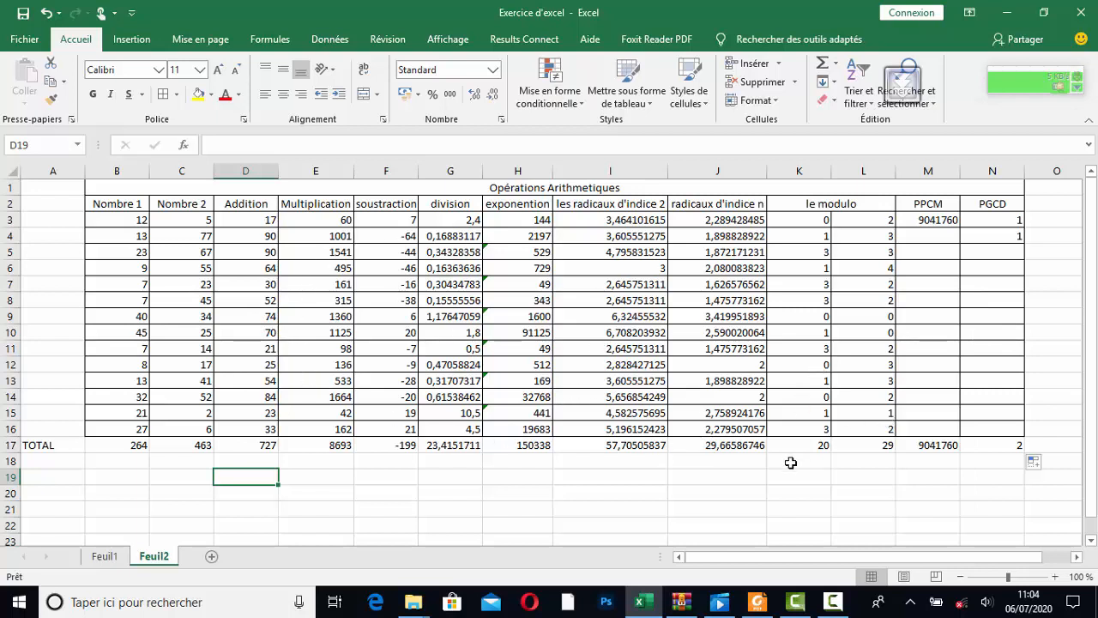
click(833, 600)
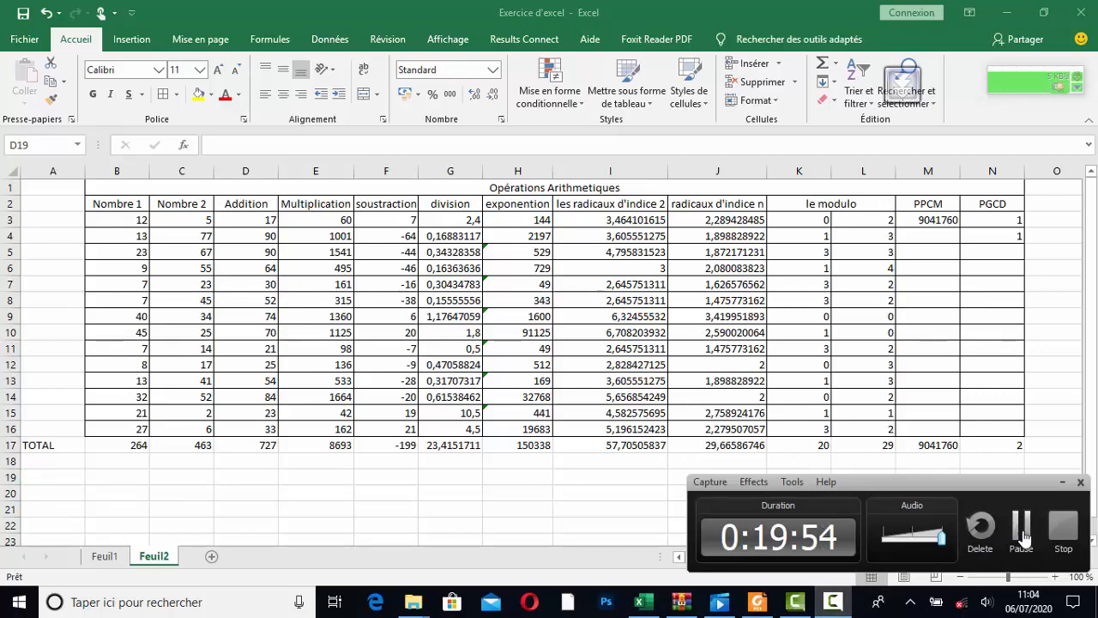